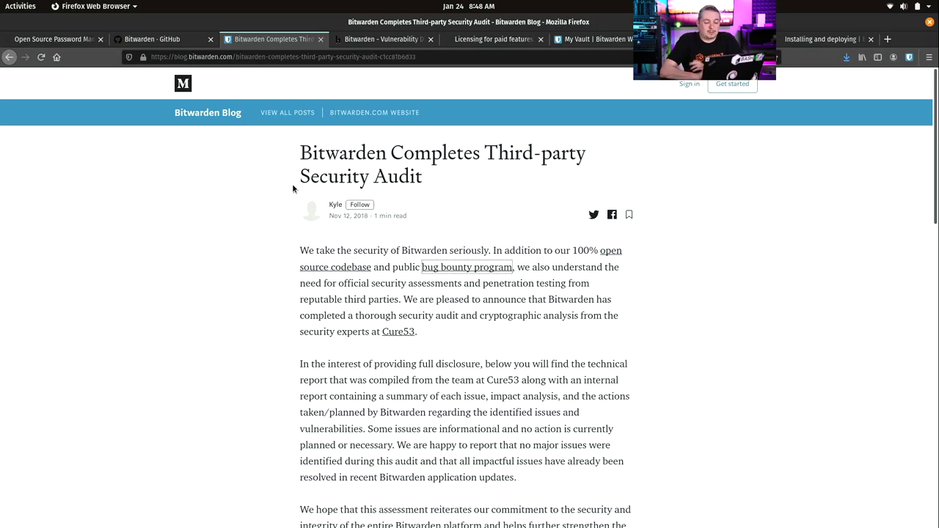
Skim the security audit article, return to the Bitwarden homepage and read its introduction on online safety
{"action": "scroll", "coordinate": [296, 254], "scroll_direction": "down", "scroll_amount": 4}
{"action": "scroll", "coordinate": [297, 254], "scroll_direction": "up", "scroll_amount": 4}
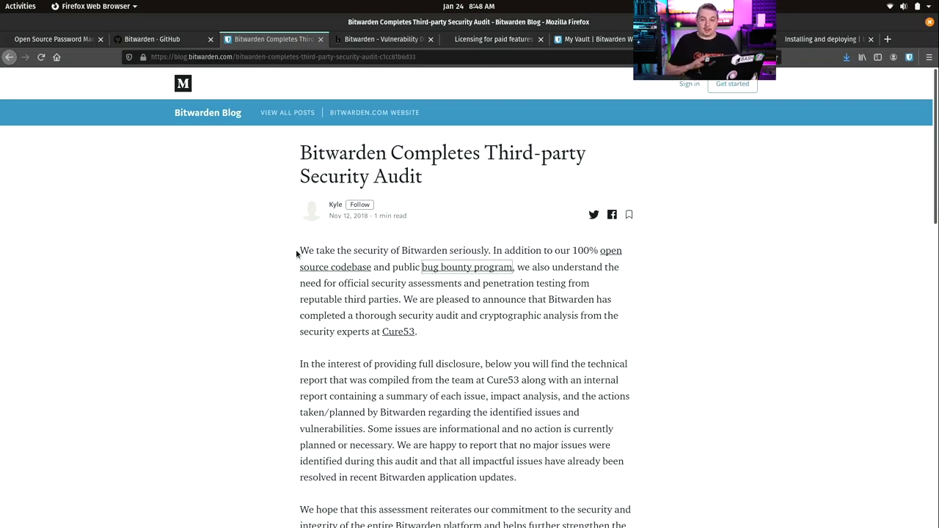
{"action": "key", "text": "ctrl+Page_Up"}
{"action": "key", "text": "ctrl+Page_Up"}
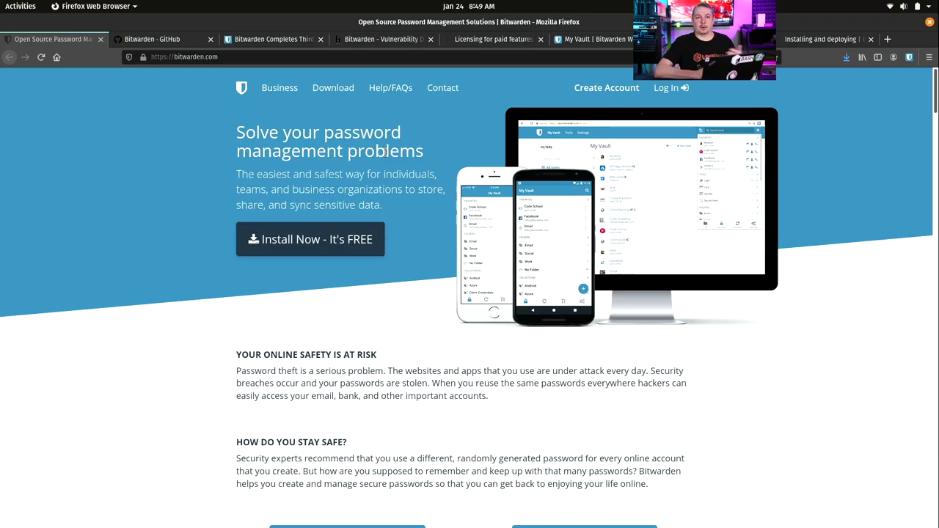
{"action": "scroll", "coordinate": [386, 152], "scroll_direction": "down", "scroll_amount": 2}
{"action": "scroll", "coordinate": [386, 151], "scroll_direction": "up", "scroll_amount": 2}
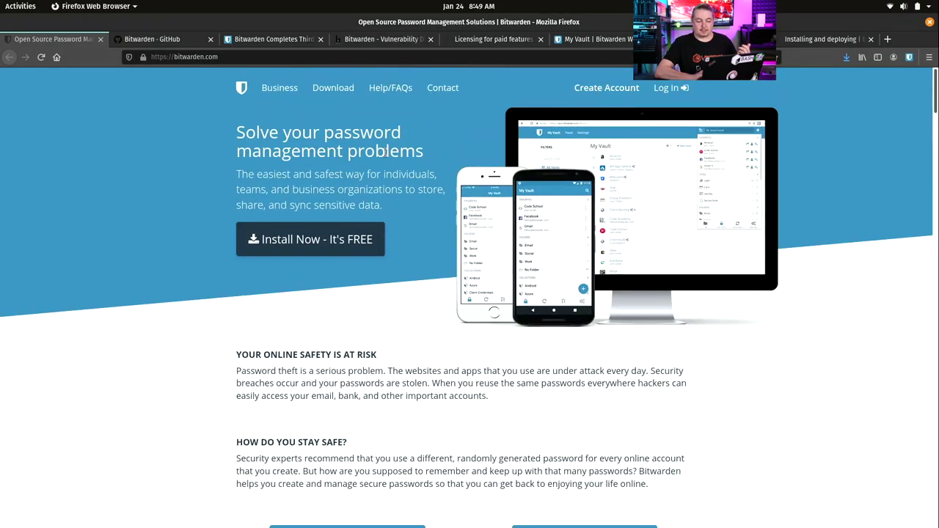
{"action": "scroll", "coordinate": [386, 152], "scroll_direction": "down", "scroll_amount": 3}
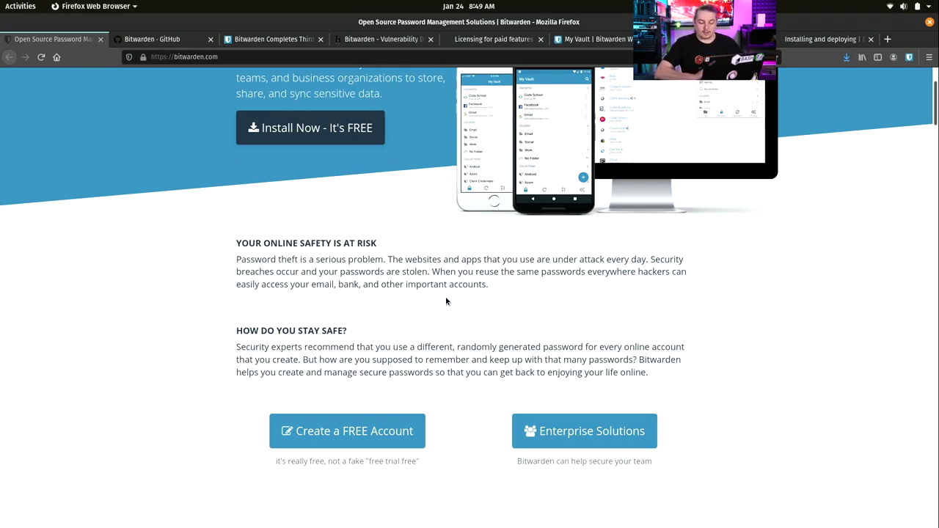
{"action": "scroll", "coordinate": [446, 296], "scroll_direction": "down", "scroll_amount": 3}
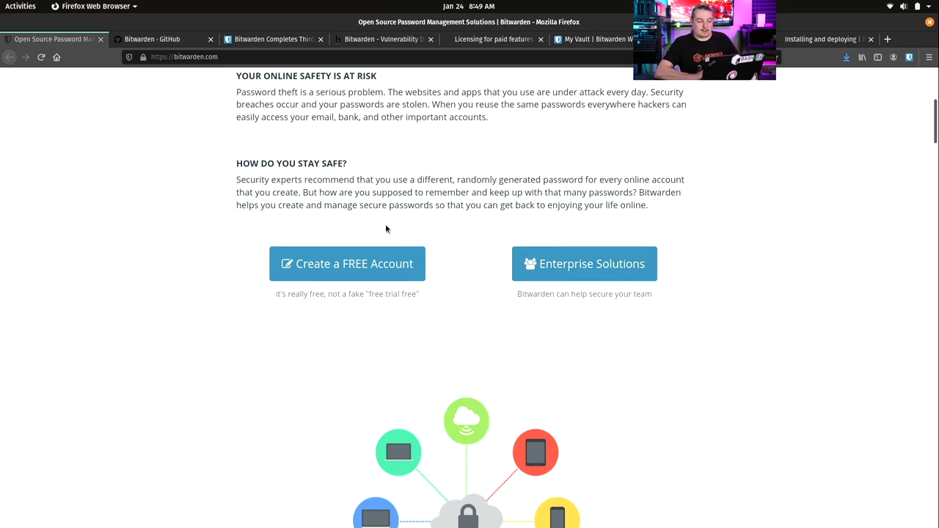
Go to the homepage's Business section and examine the organization plans, highlighting the user limit of the Free plan
{"action": "scroll", "coordinate": [385, 224], "scroll_direction": "up", "scroll_amount": 5}
{"action": "left_click", "coordinate": [279, 88]}
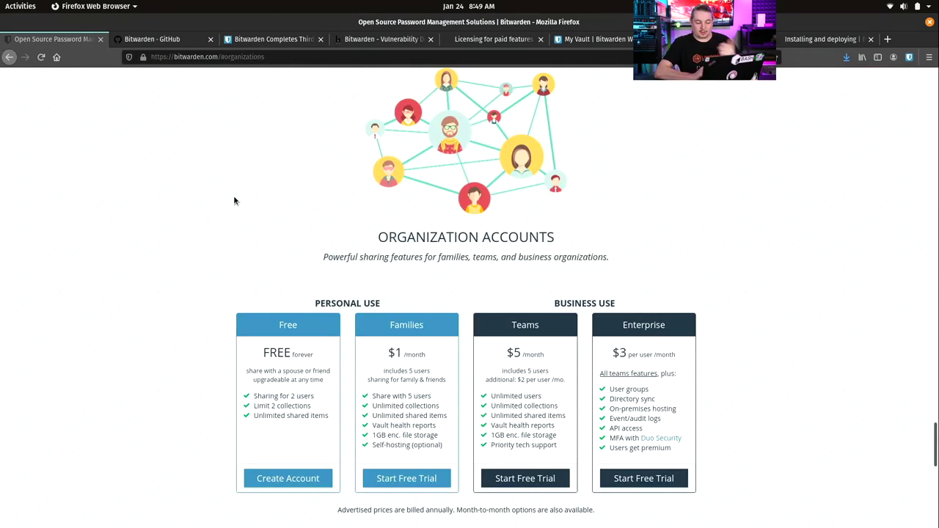
{"action": "scroll", "coordinate": [222, 217], "scroll_direction": "down", "scroll_amount": 4}
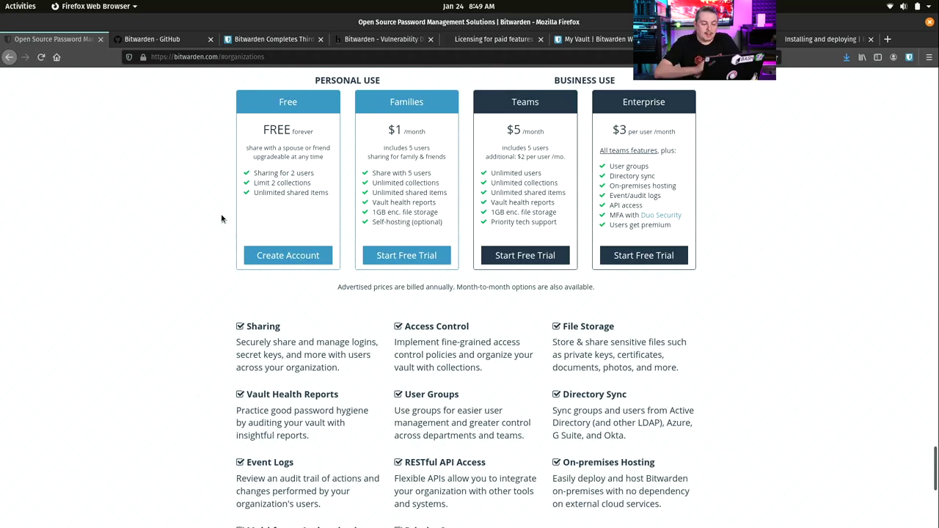
{"action": "scroll", "coordinate": [221, 218], "scroll_direction": "up", "scroll_amount": 2}
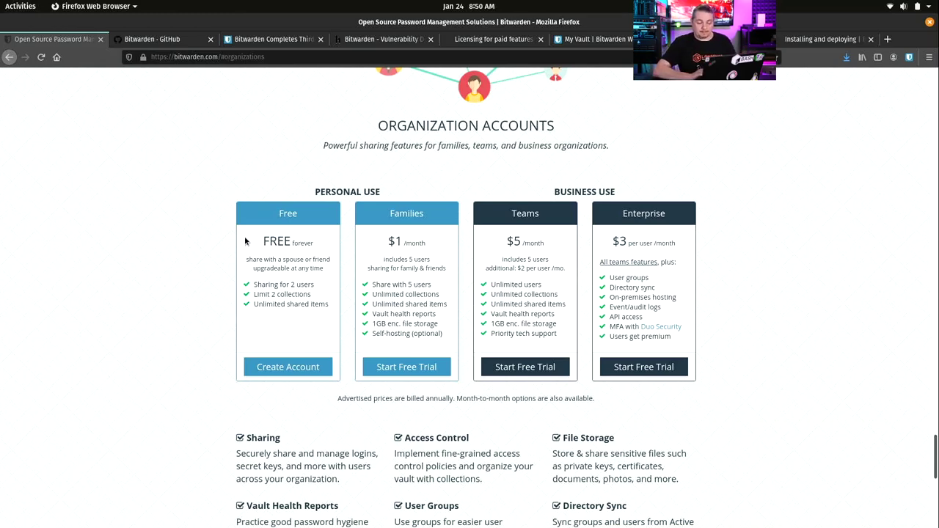
{"action": "double_click", "coordinate": [305, 286]}
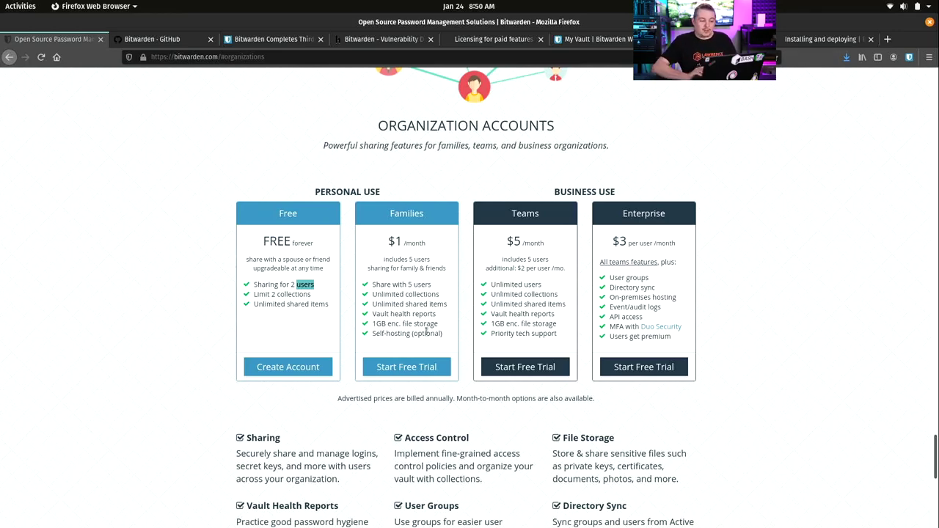
Switch to Bitwarden's GitHub page and look through its pinned repositories and the full repository list
{"action": "left_click", "coordinate": [151, 39]}
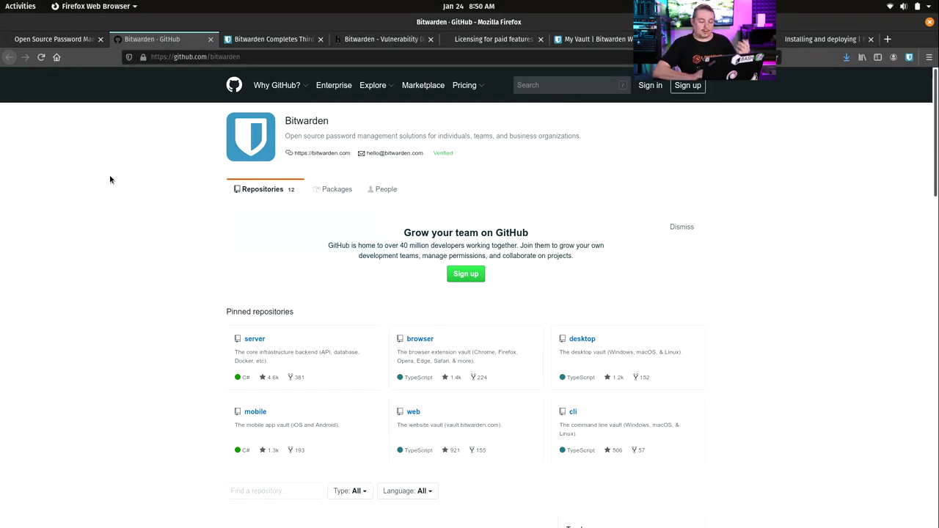
{"action": "scroll", "coordinate": [110, 179], "scroll_direction": "down", "scroll_amount": 5}
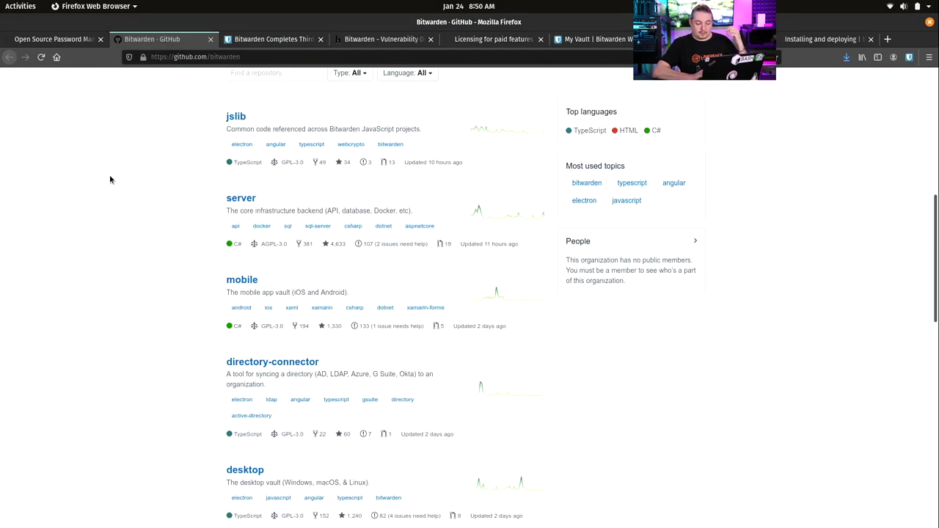
{"action": "scroll", "coordinate": [110, 178], "scroll_direction": "up", "scroll_amount": 5}
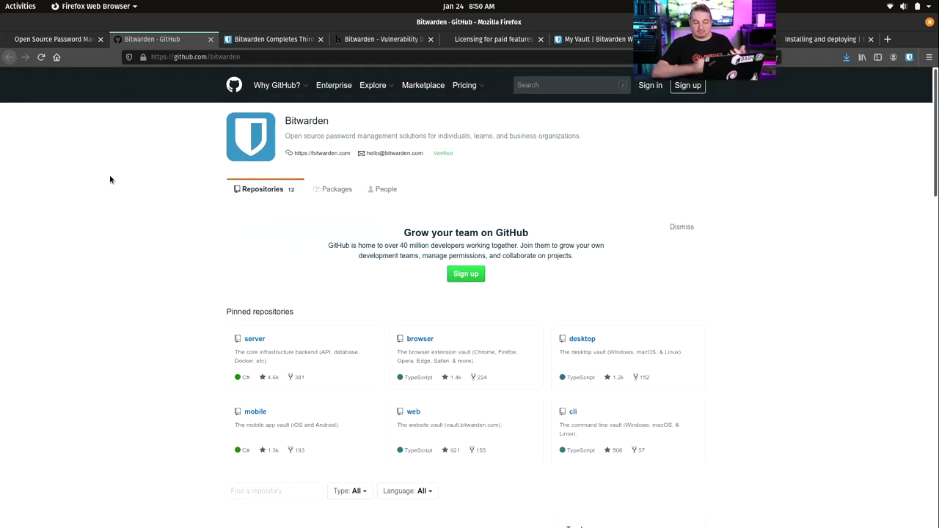
{"action": "scroll", "coordinate": [111, 179], "scroll_direction": "down", "scroll_amount": 3}
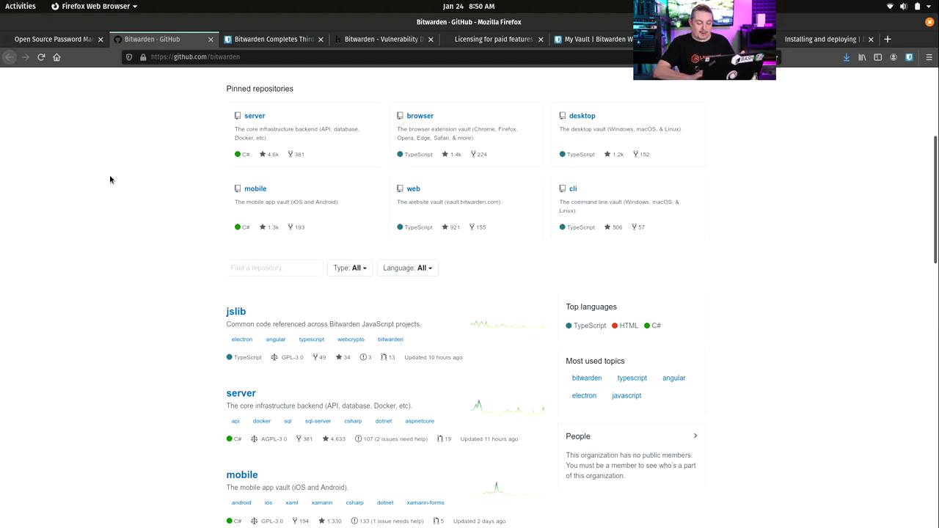
{"action": "scroll", "coordinate": [109, 175], "scroll_direction": "down", "scroll_amount": 10}
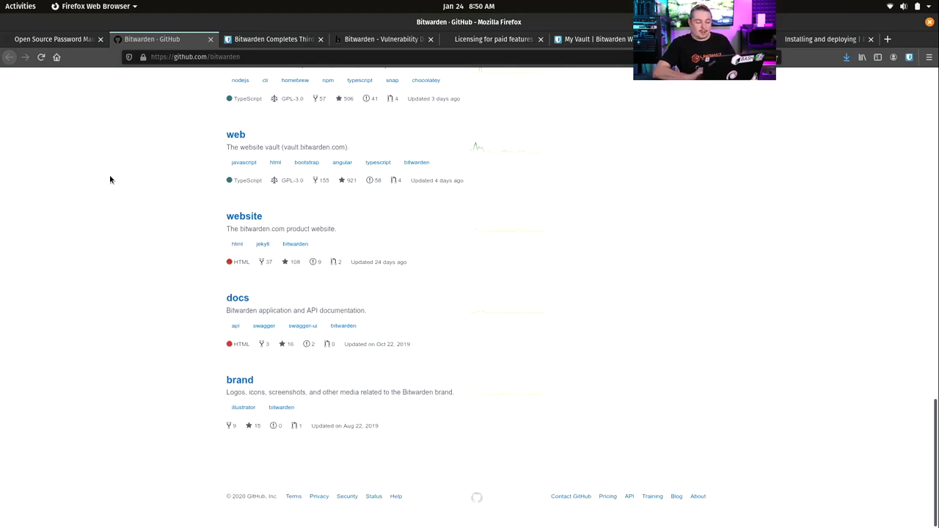
{"action": "scroll", "coordinate": [110, 179], "scroll_direction": "up", "scroll_amount": 12}
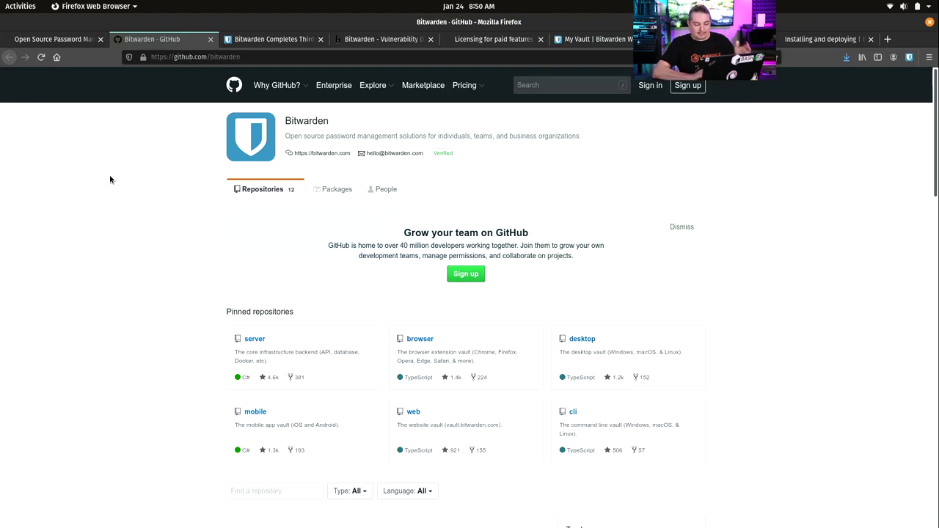
Return to the Bitwarden website, clear the text highlight and skim the organization plans, personal plans and self-hosting sections
{"action": "left_click", "coordinate": [67, 43]}
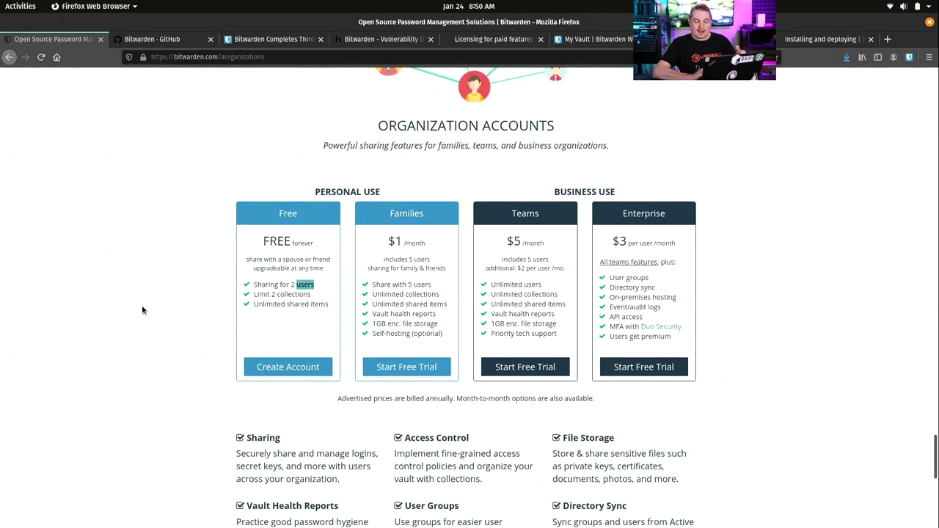
{"action": "left_click", "coordinate": [118, 337]}
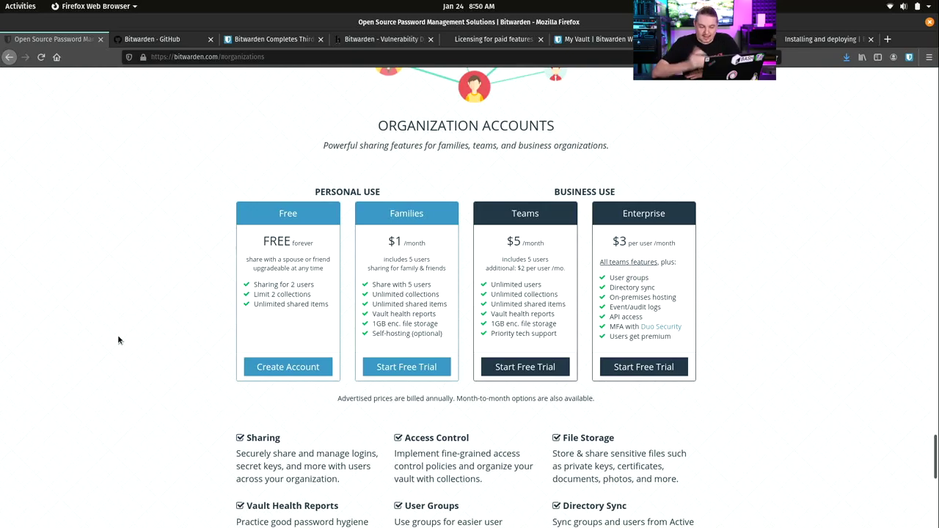
{"action": "scroll", "coordinate": [119, 340], "scroll_direction": "down", "scroll_amount": 4}
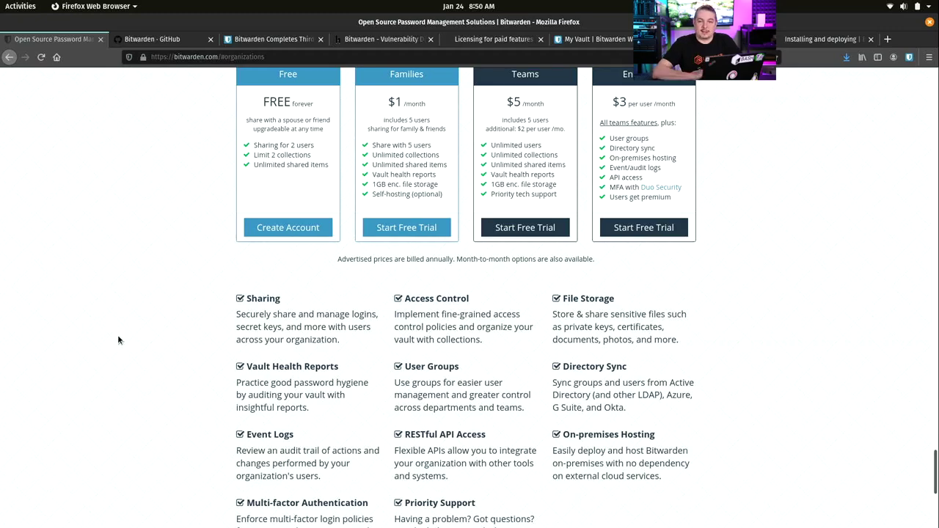
{"action": "scroll", "coordinate": [118, 340], "scroll_direction": "up", "scroll_amount": 15}
{"action": "scroll", "coordinate": [118, 340], "scroll_direction": "up", "scroll_amount": 5}
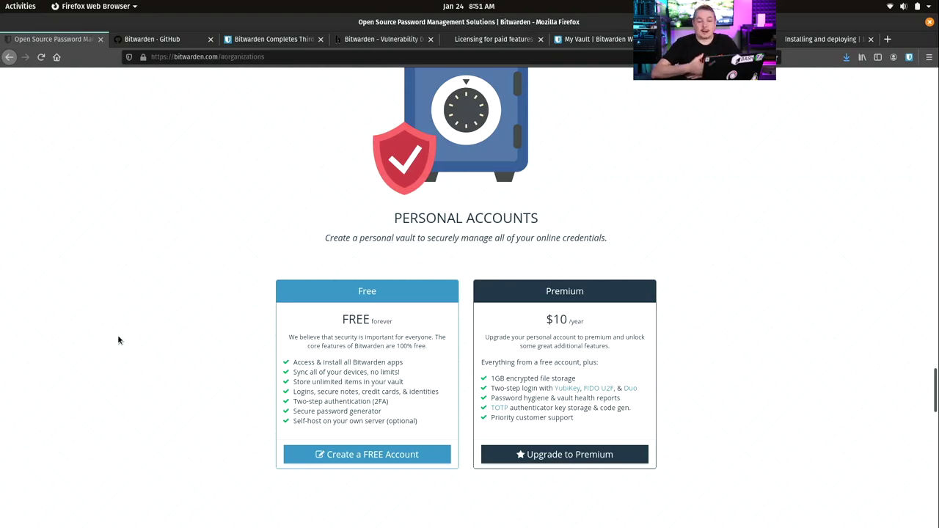
{"action": "scroll", "coordinate": [118, 340], "scroll_direction": "down", "scroll_amount": 10}
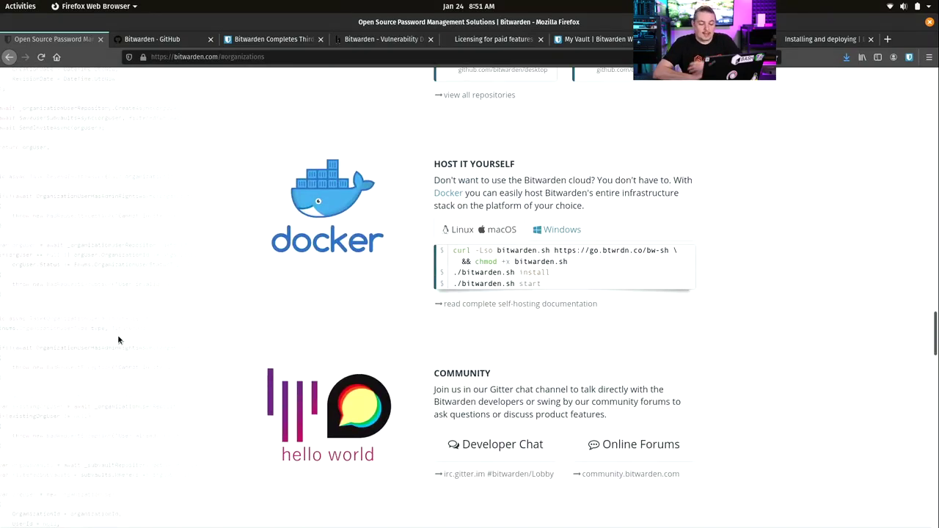
{"action": "scroll", "coordinate": [118, 340], "scroll_direction": "up", "scroll_amount": 20}
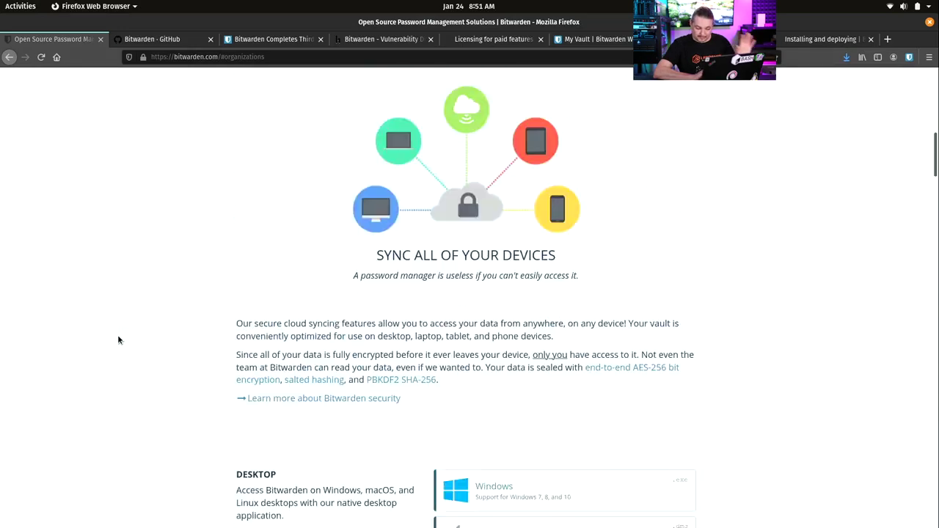
Review the device sync section and the desktop, web browser, mobile, command line and web access options
{"action": "scroll", "coordinate": [208, 319], "scroll_direction": "down", "scroll_amount": 5}
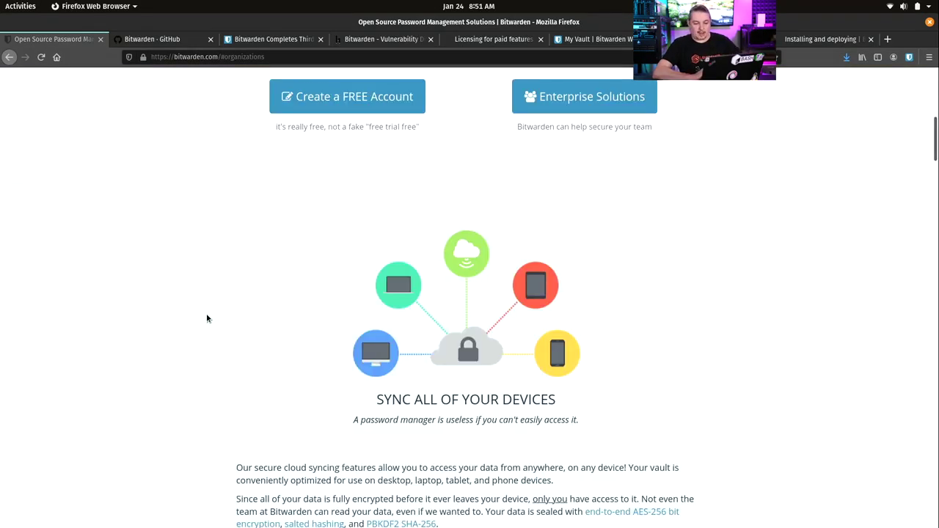
{"action": "scroll", "coordinate": [309, 136], "scroll_direction": "down", "scroll_amount": 3}
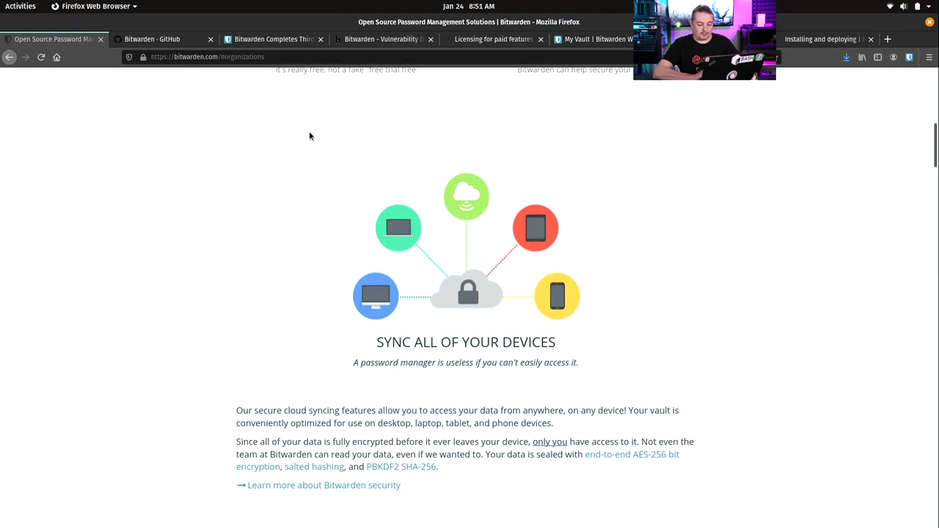
{"action": "scroll", "coordinate": [309, 135], "scroll_direction": "down", "scroll_amount": 3}
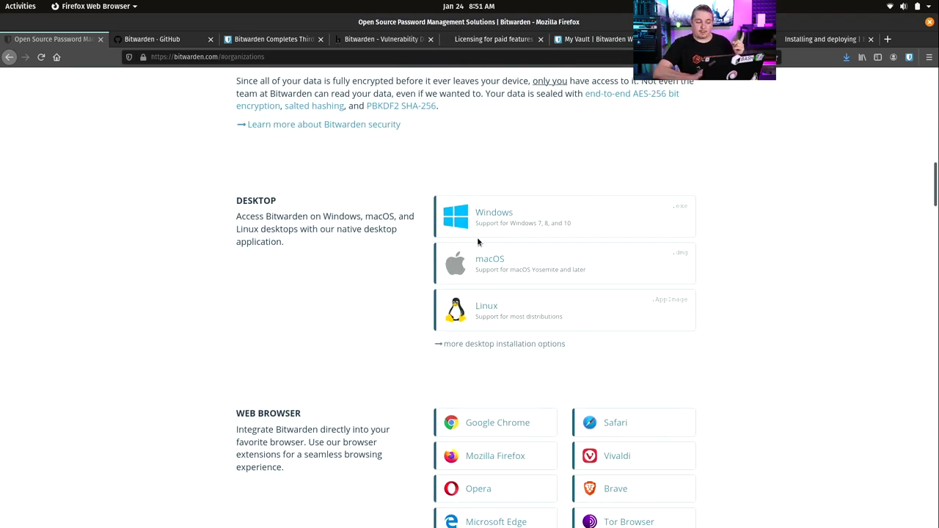
{"action": "scroll", "coordinate": [399, 350], "scroll_direction": "down", "scroll_amount": 3}
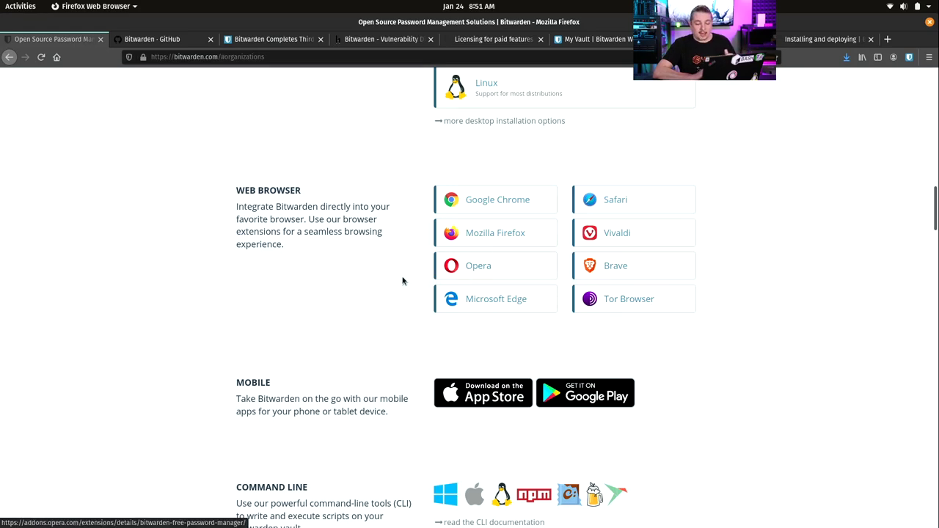
{"action": "scroll", "coordinate": [354, 305], "scroll_direction": "down", "scroll_amount": 4}
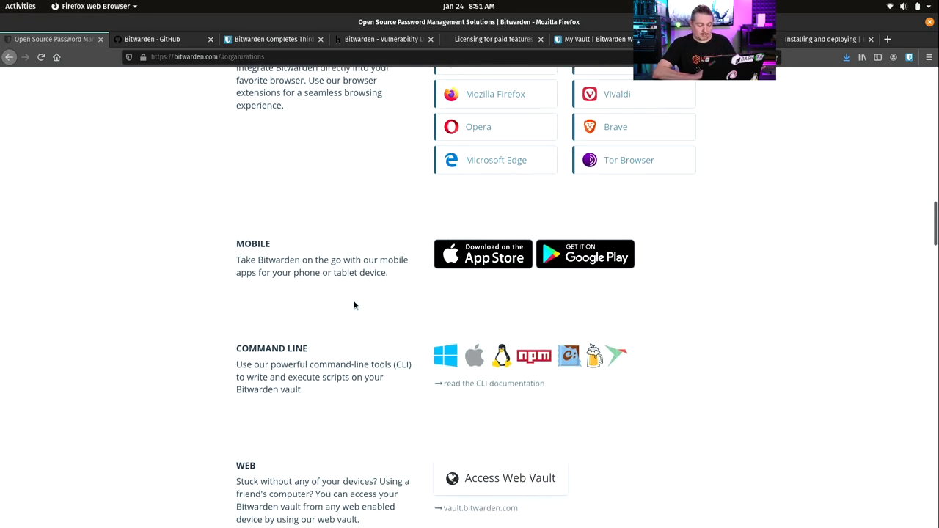
{"action": "scroll", "coordinate": [354, 305], "scroll_direction": "down", "scroll_amount": 3}
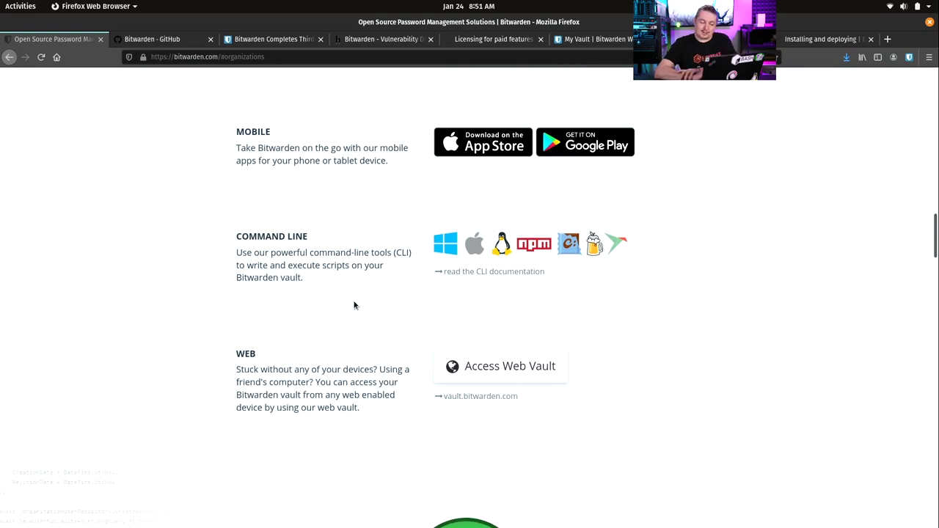
Read the open source section, including the code repositories, Docker self-hosting instructions and community links
{"action": "scroll", "coordinate": [353, 305], "scroll_direction": "down", "scroll_amount": 10}
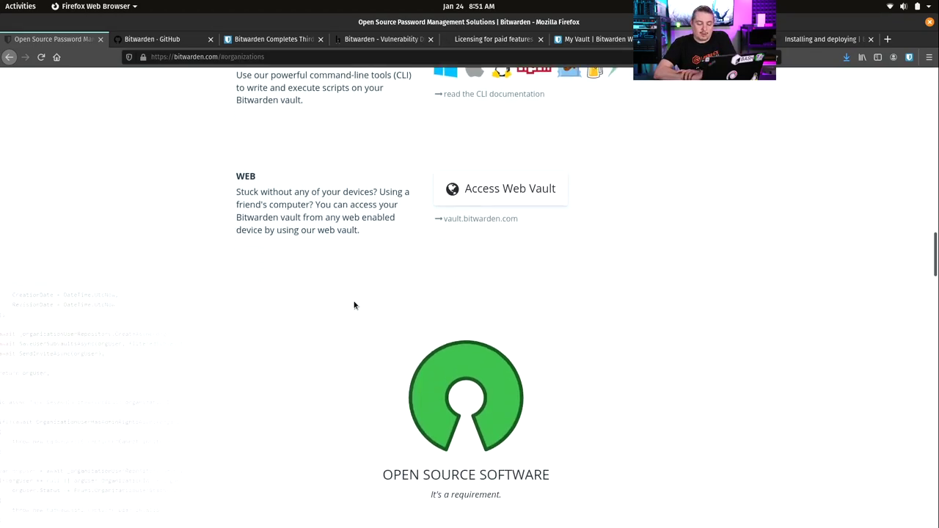
{"action": "scroll", "coordinate": [464, 303], "scroll_direction": "down", "scroll_amount": 5}
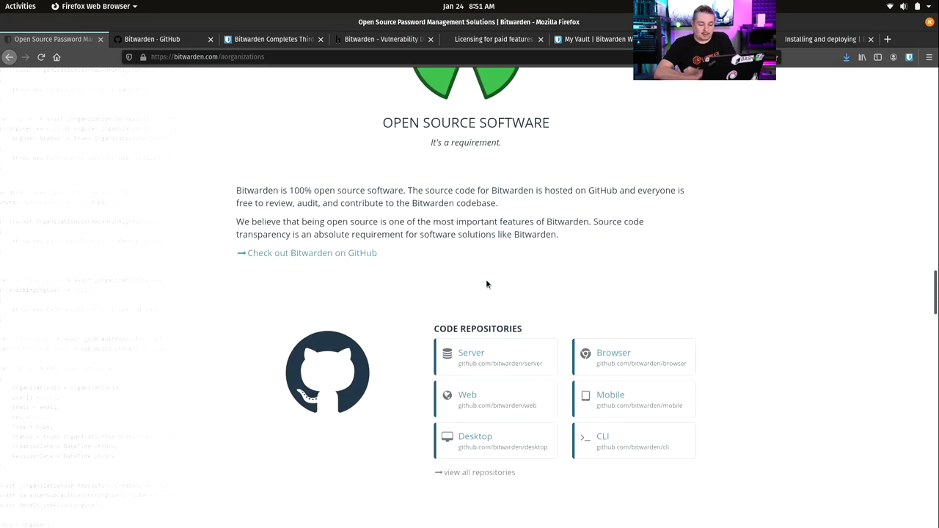
{"action": "scroll", "coordinate": [486, 281], "scroll_direction": "down", "scroll_amount": 6}
{"action": "scroll", "coordinate": [486, 283], "scroll_direction": "down", "scroll_amount": 3}
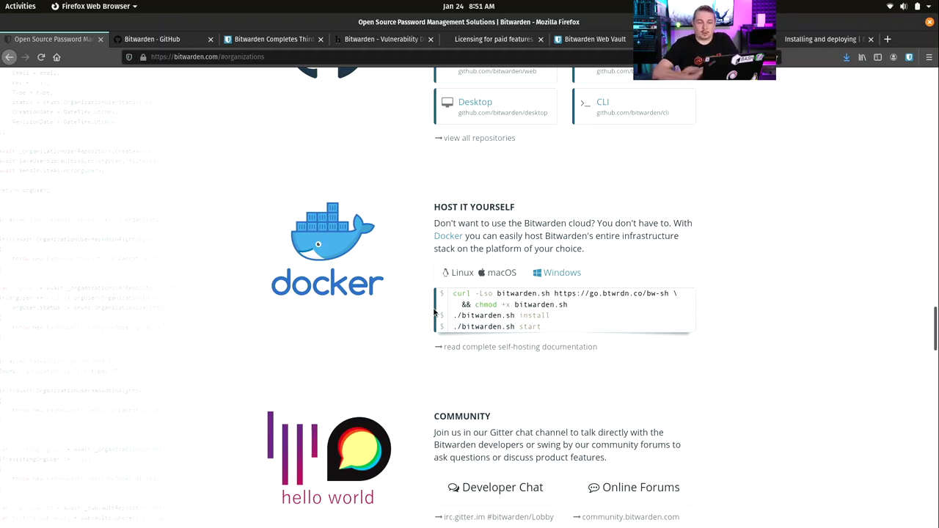
{"action": "scroll", "coordinate": [433, 312], "scroll_direction": "down", "scroll_amount": 3}
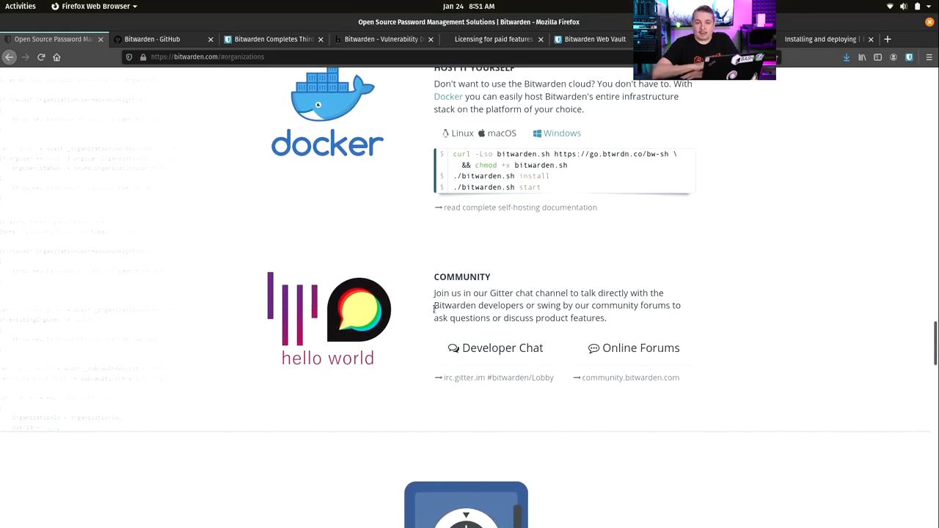
Examine the Free and Premium personal account plans, highlighting the "Two-step authentication (2FA)" feature of the Free plan
{"action": "scroll", "coordinate": [433, 309], "scroll_direction": "down", "scroll_amount": 8}
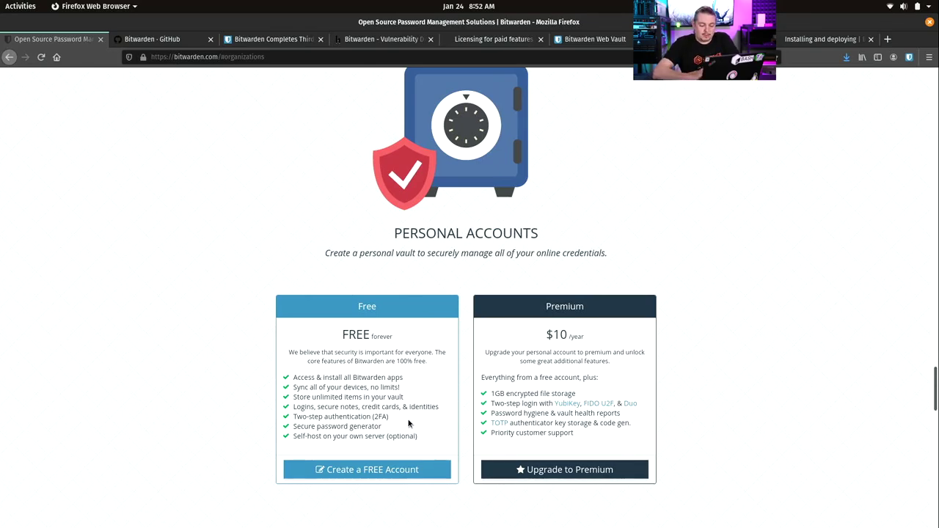
{"action": "double_click", "coordinate": [362, 417]}
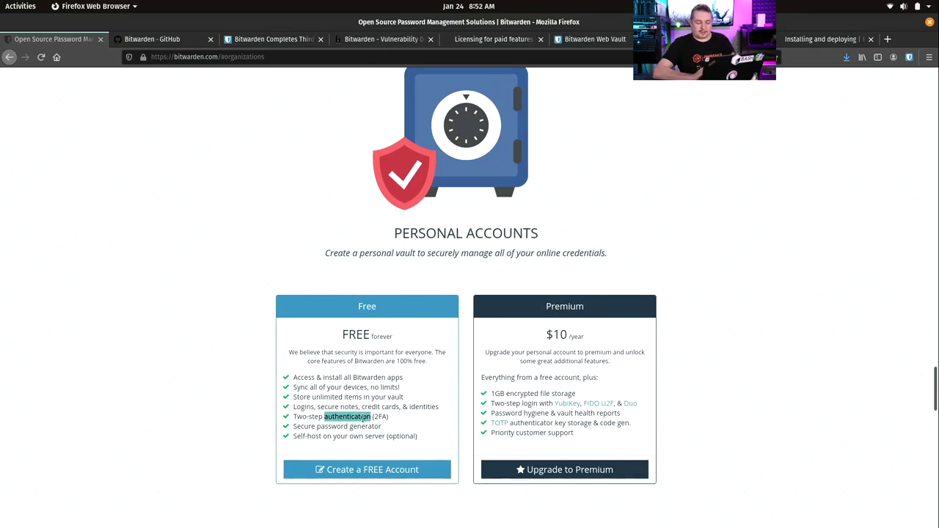
{"action": "triple_click", "coordinate": [362, 417]}
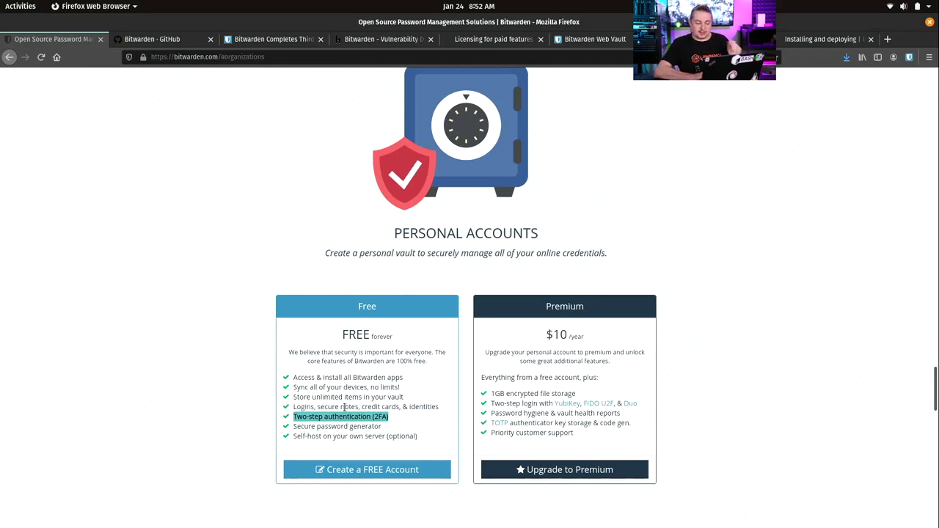
{"action": "scroll", "coordinate": [345, 408], "scroll_direction": "down", "scroll_amount": 1}
{"action": "scroll", "coordinate": [344, 408], "scroll_direction": "down", "scroll_amount": 5}
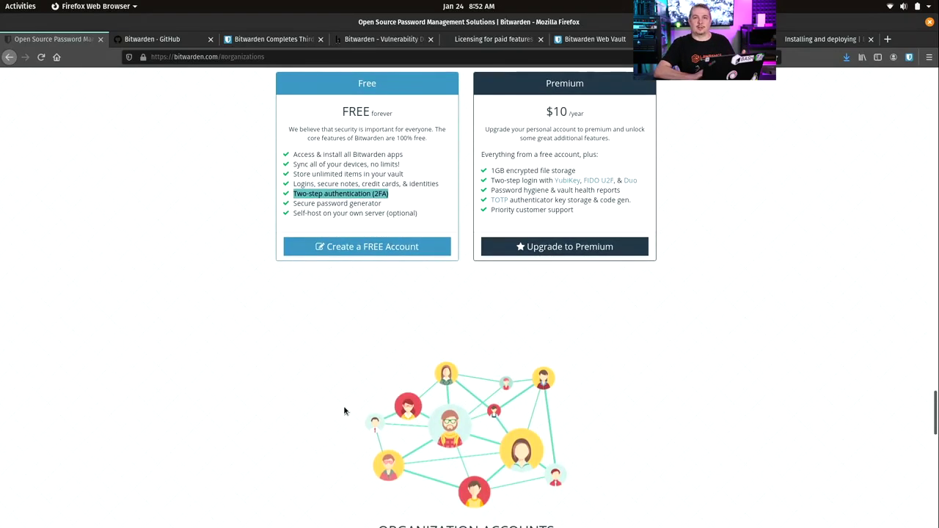
Review the organization account plans for personal and business use and their feature descriptions, ending at the start of the home page
{"action": "scroll", "coordinate": [344, 411], "scroll_direction": "down", "scroll_amount": 6}
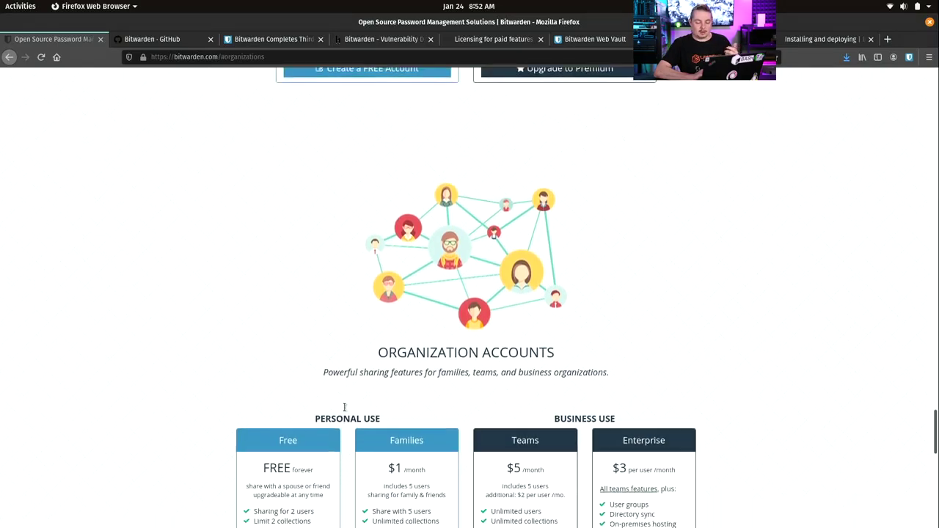
{"action": "scroll", "coordinate": [344, 411], "scroll_direction": "down", "scroll_amount": 4}
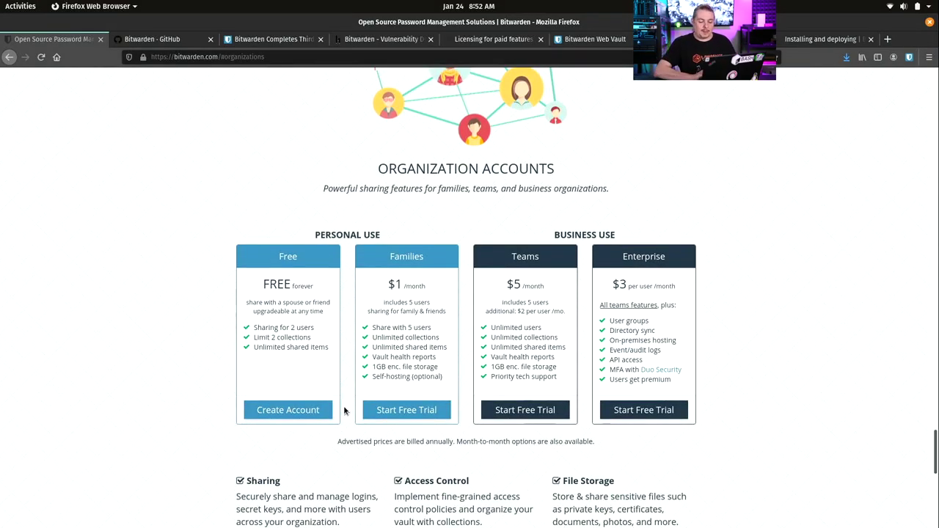
{"action": "scroll", "coordinate": [344, 411], "scroll_direction": "down", "scroll_amount": 3}
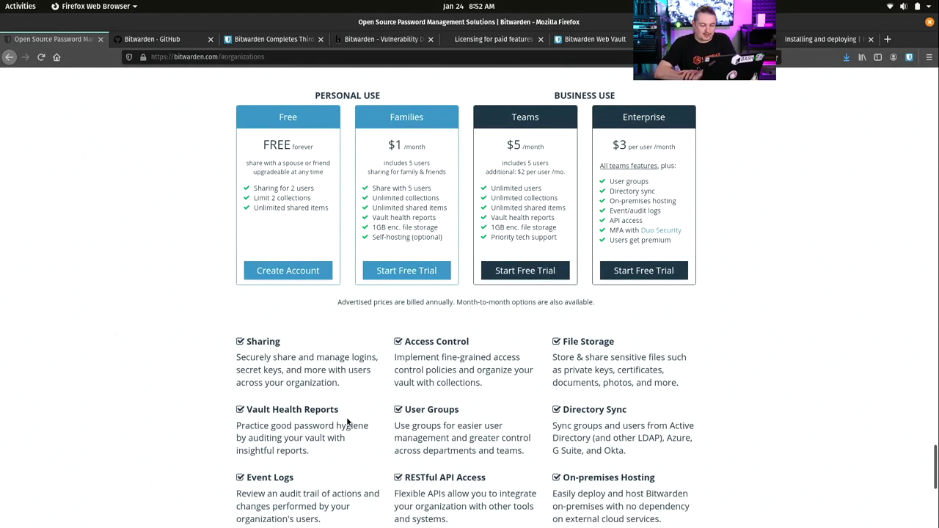
{"action": "scroll", "coordinate": [348, 420], "scroll_direction": "down", "scroll_amount": 8}
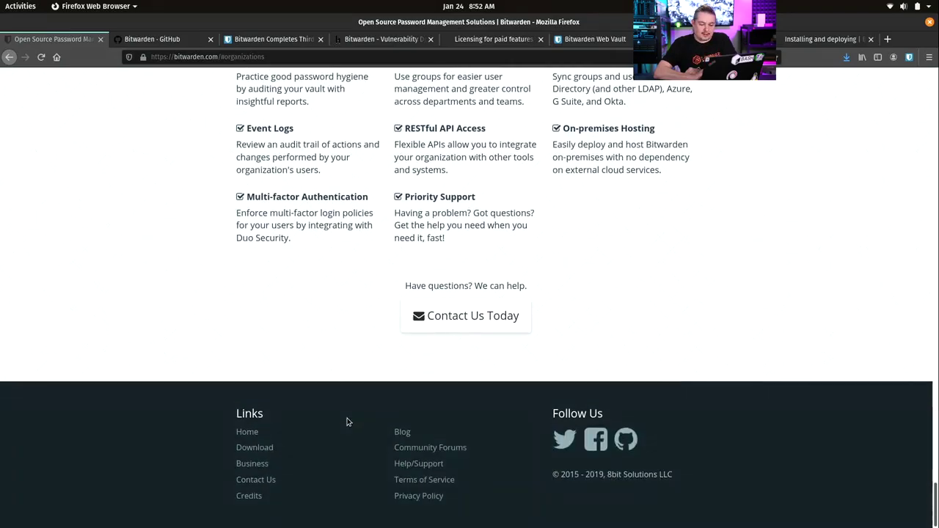
{"action": "scroll", "coordinate": [348, 421], "scroll_direction": "up", "scroll_amount": 15}
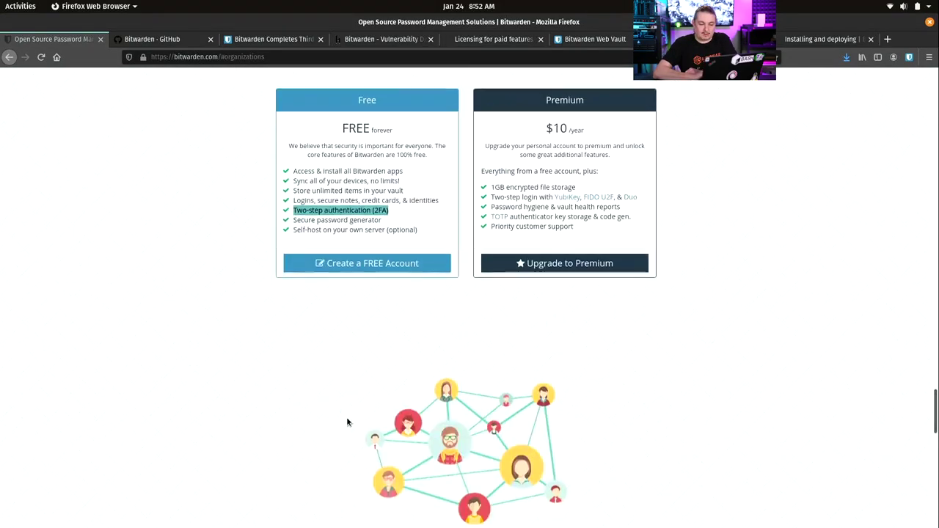
{"action": "scroll", "coordinate": [348, 422], "scroll_direction": "up", "scroll_amount": 20}
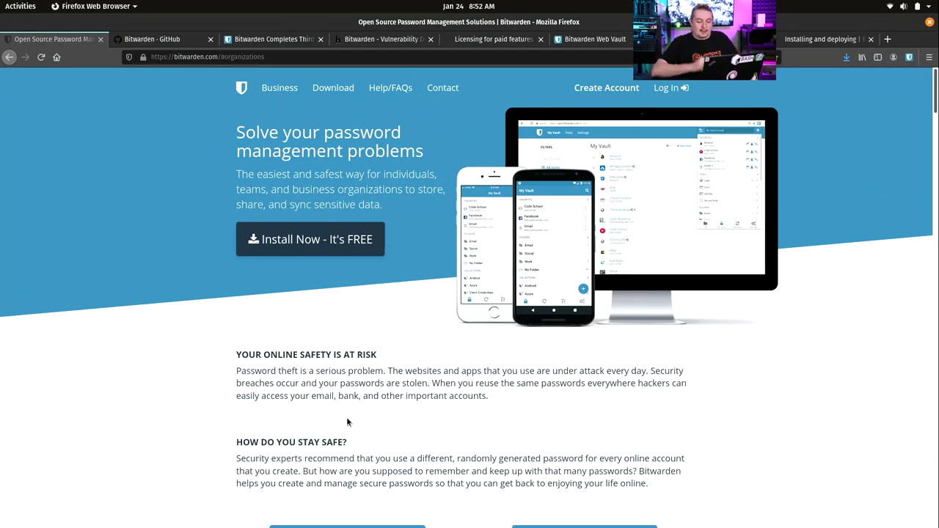
Switch to the Bitwarden desktop app and browse the Favorites, Login, Card, Identity and Secure Note categories
{"action": "key", "text": "alt+Tab"}
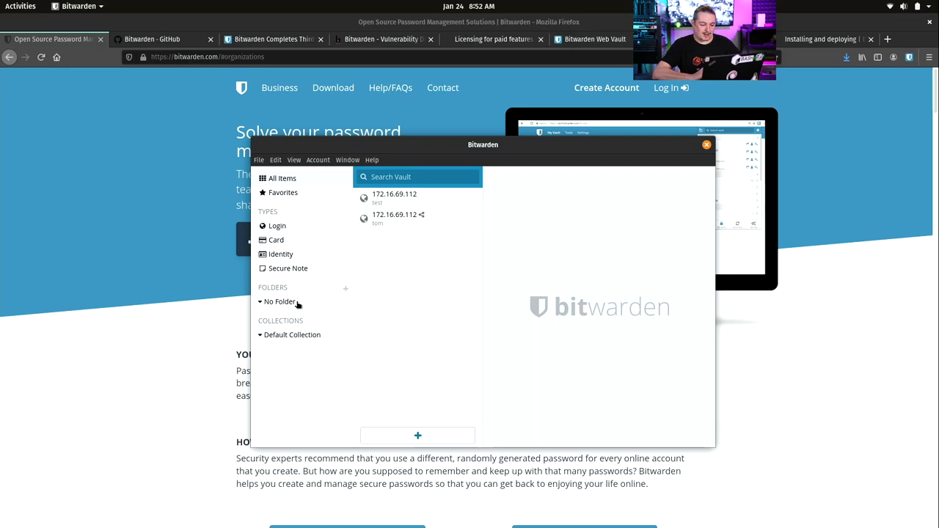
{"action": "left_click", "coordinate": [300, 193]}
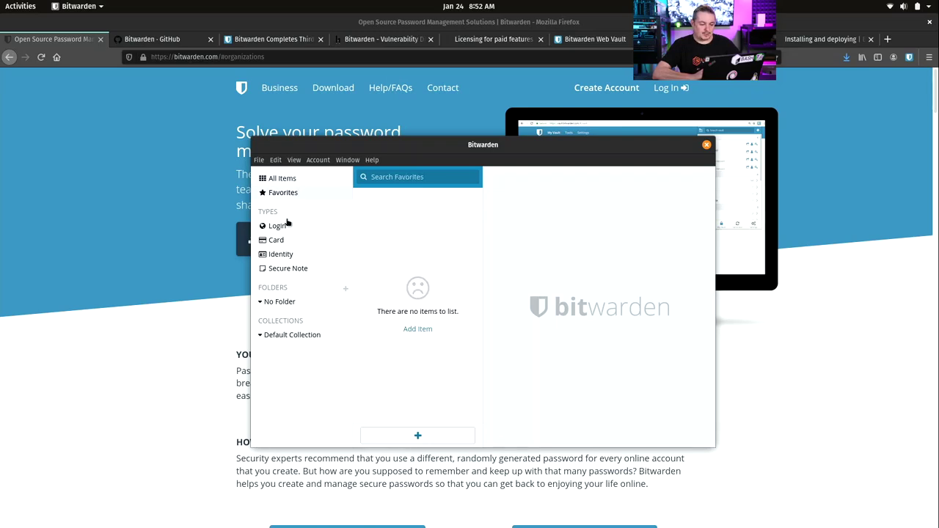
{"action": "left_click", "coordinate": [289, 224]}
{"action": "left_click", "coordinate": [292, 240]}
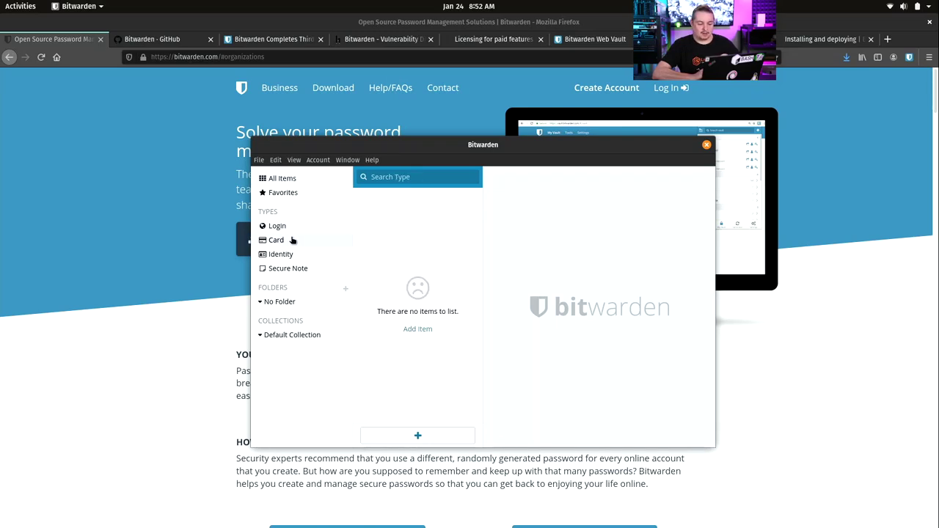
{"action": "left_click", "coordinate": [280, 259]}
{"action": "left_click", "coordinate": [286, 268]}
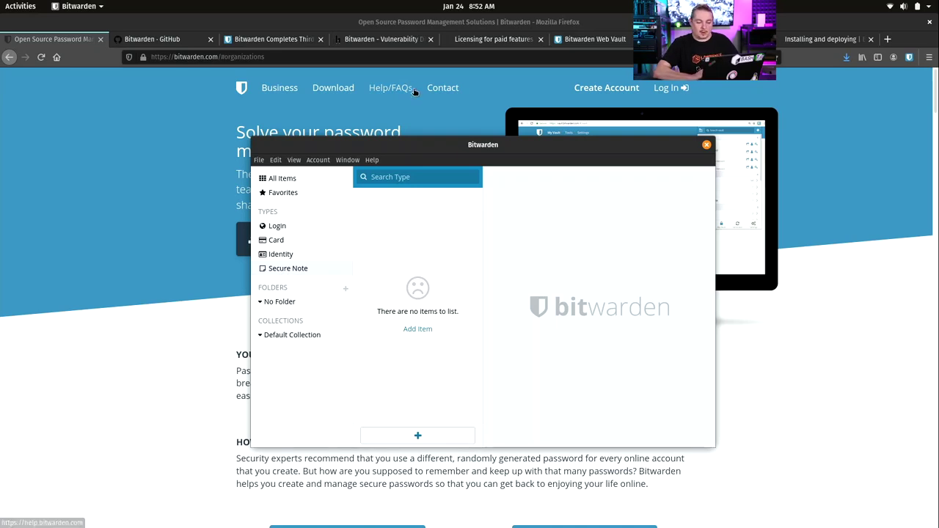
Open the Bitwarden Firefox extension in its own window and look through its password generator and full settings list
{"action": "left_click_drag", "start_coordinate": [437, 143], "coordinate": [455, 148]}
{"action": "left_click", "coordinate": [908, 59]}
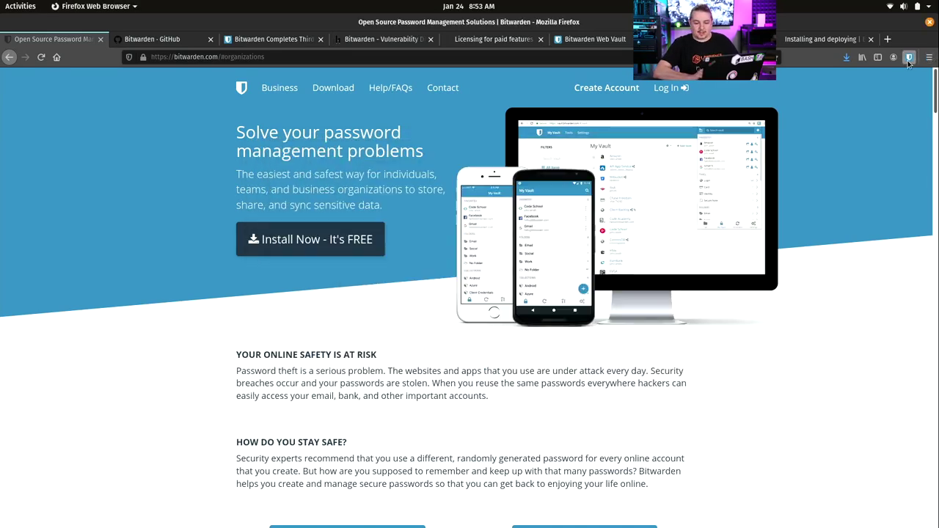
{"action": "left_click", "coordinate": [740, 77]}
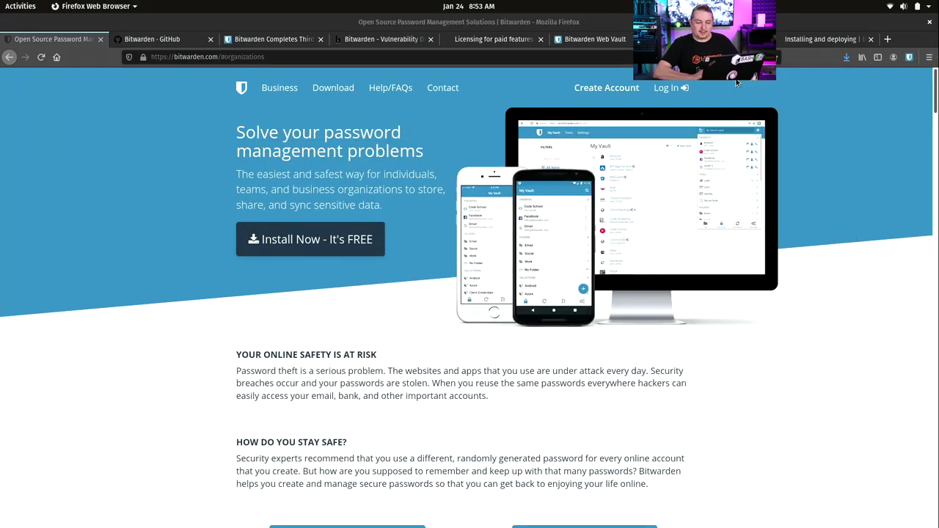
{"action": "left_click_drag", "start_coordinate": [431, 135], "coordinate": [629, 155]}
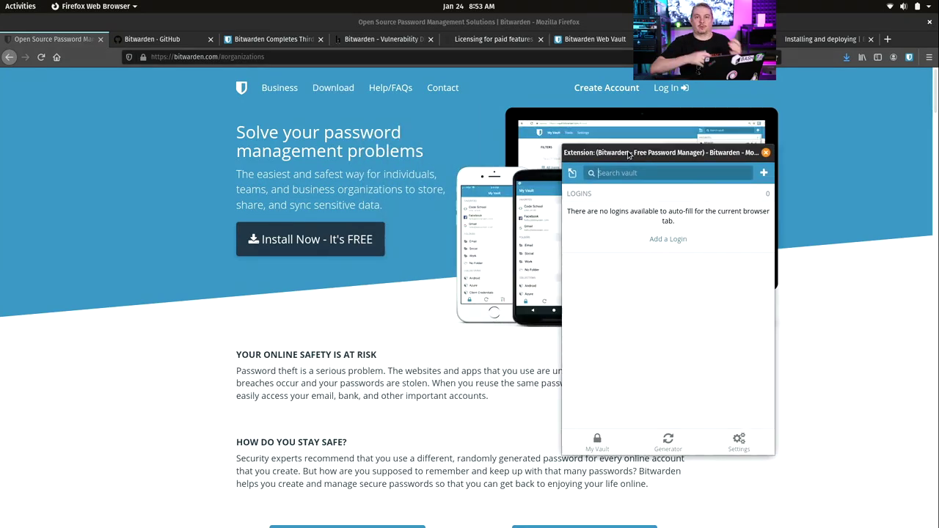
{"action": "left_click", "coordinate": [668, 440]}
{"action": "left_click", "coordinate": [740, 443]}
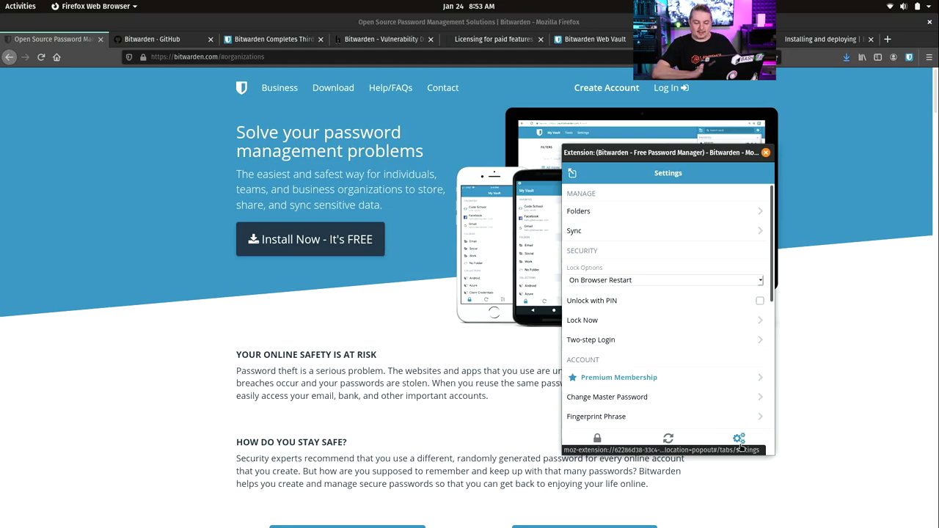
{"action": "scroll", "coordinate": [686, 323], "scroll_direction": "down", "scroll_amount": 1}
{"action": "scroll", "coordinate": [686, 323], "scroll_direction": "down", "scroll_amount": 5}
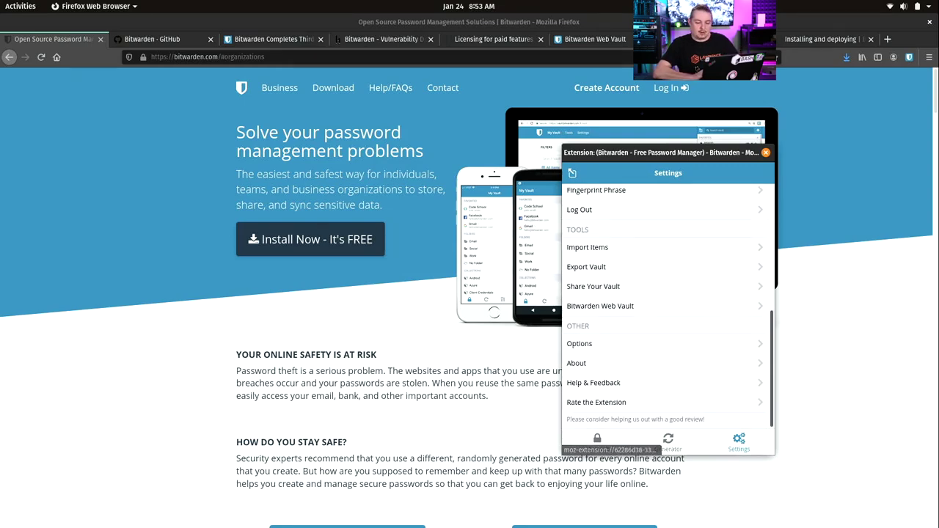
View the Default Collection in the extension's vault, bring up the Bitwarden web vault page and return the extension to its vault overview
{"action": "left_click_drag", "start_coordinate": [660, 156], "coordinate": [550, 123]}
{"action": "left_click", "coordinate": [507, 412]}
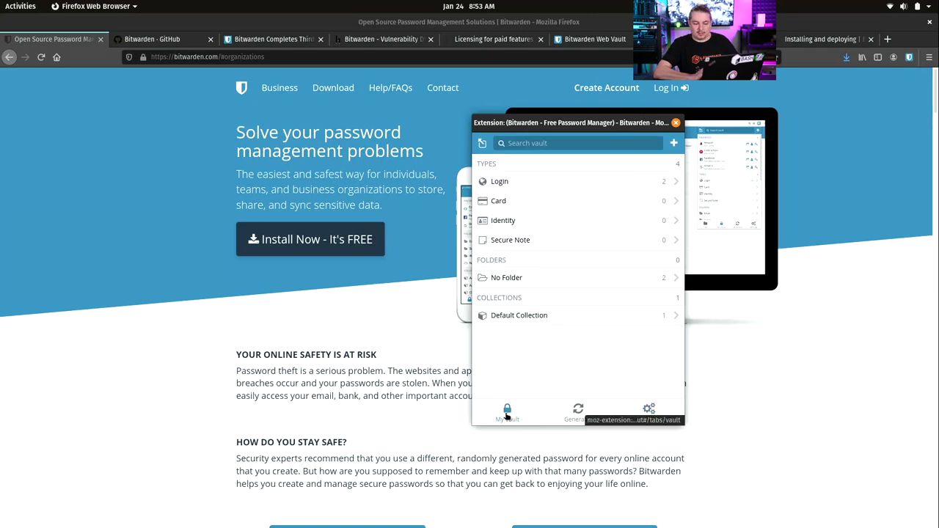
{"action": "left_click", "coordinate": [545, 317]}
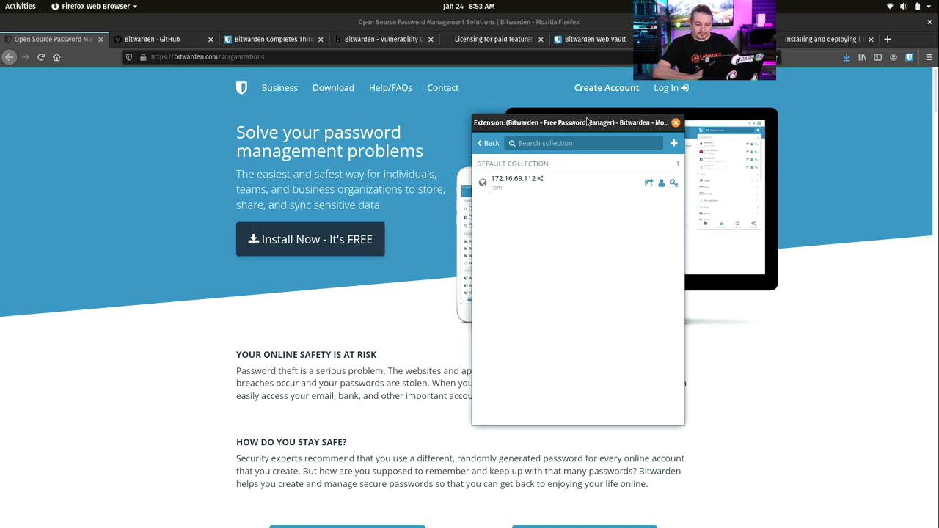
{"action": "left_click", "coordinate": [599, 44]}
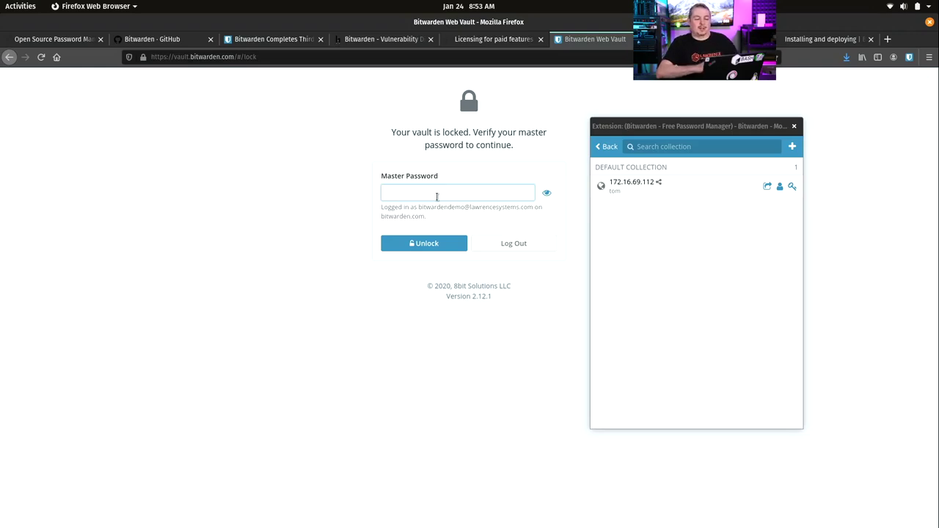
{"action": "left_click", "coordinate": [607, 147]}
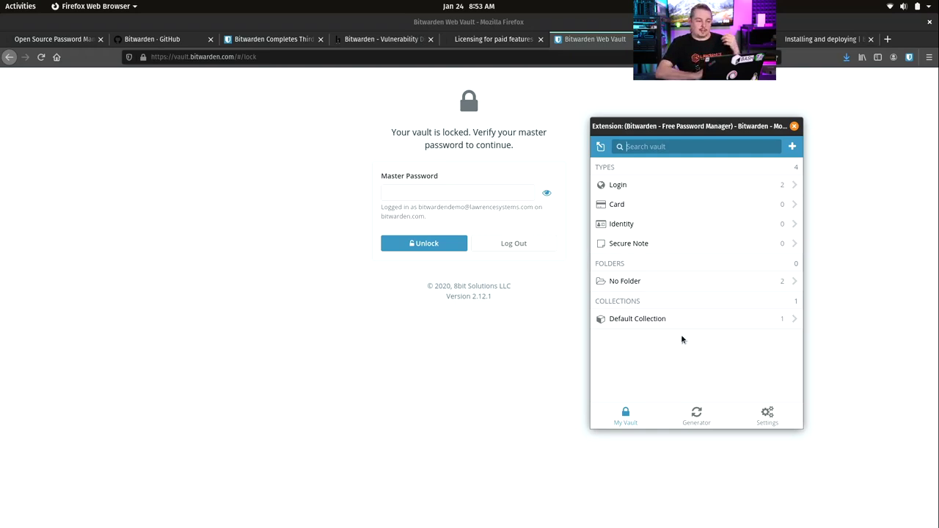
Look at the extension's blank form for adding an item, cancel it and close the extension window
{"action": "left_click_drag", "start_coordinate": [708, 125], "coordinate": [779, 143]}
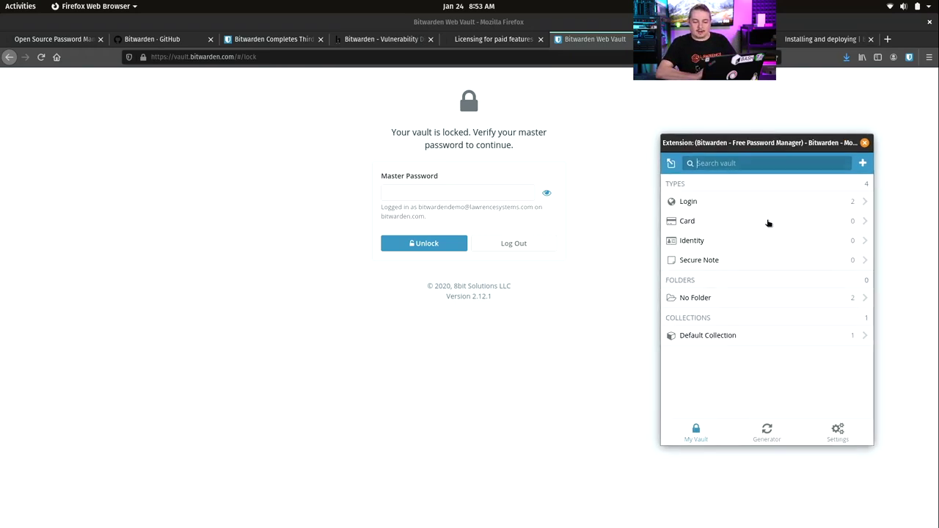
{"action": "left_click", "coordinate": [741, 260]}
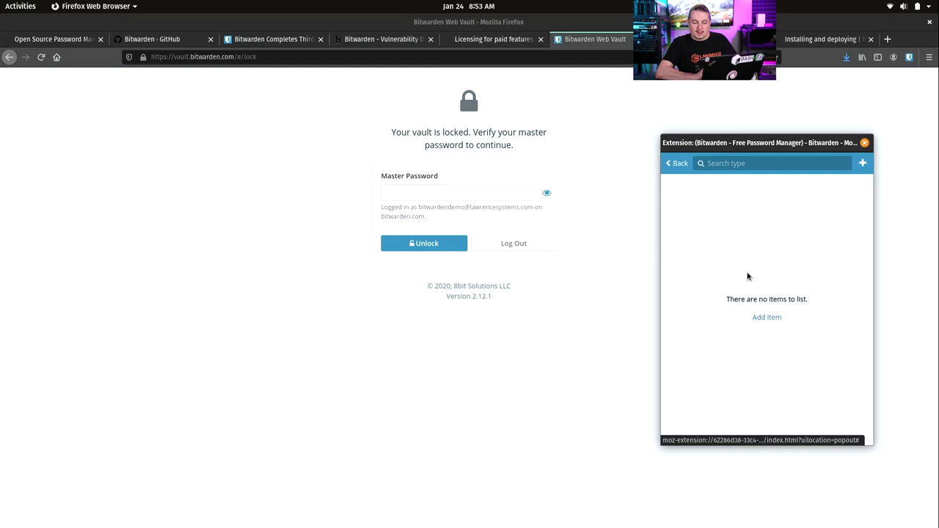
{"action": "left_click", "coordinate": [770, 317]}
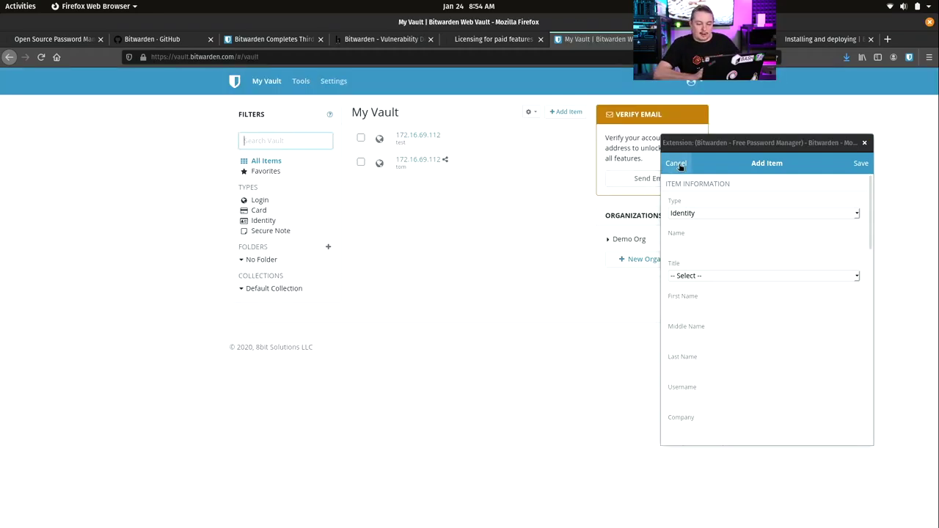
{"action": "left_click", "coordinate": [676, 163]}
{"action": "left_click", "coordinate": [675, 163]}
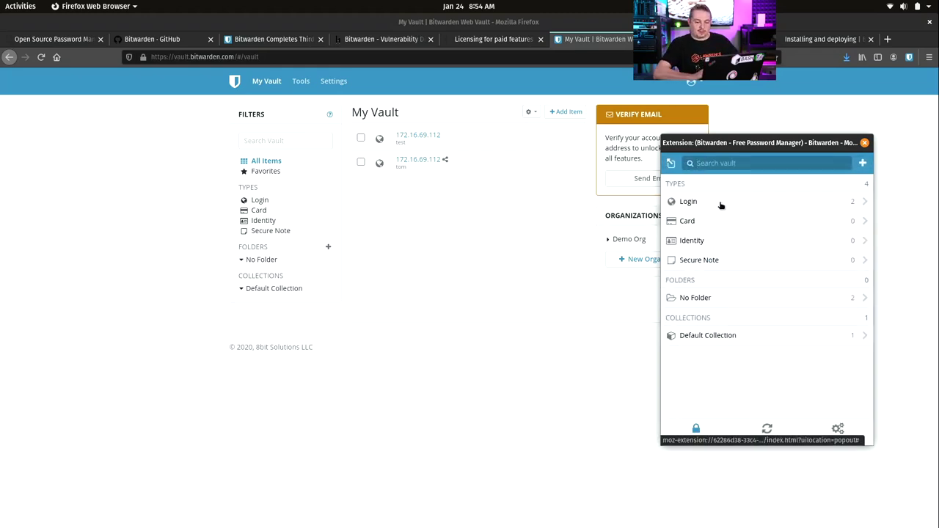
{"action": "left_click_drag", "start_coordinate": [808, 146], "coordinate": [819, 170]}
{"action": "left_click", "coordinate": [866, 163]}
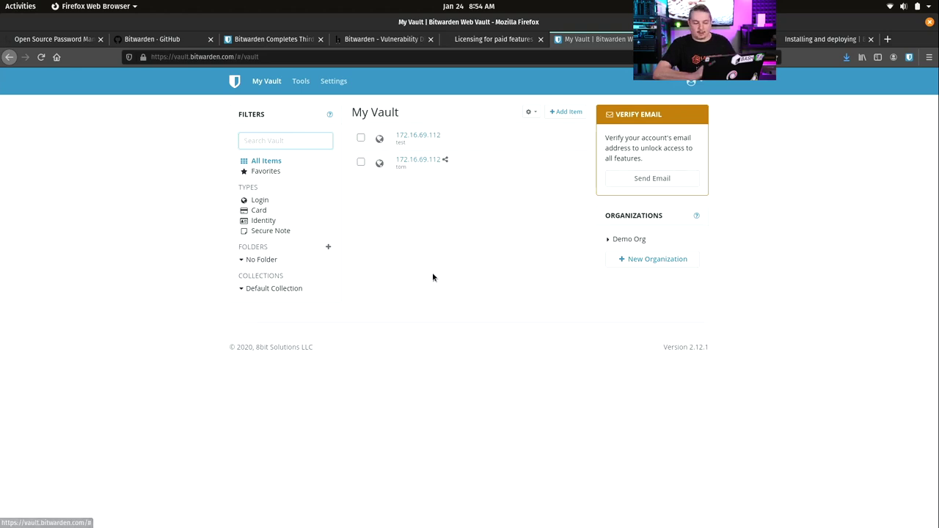
Examine the web vault's data import tool, choosing the LastPass (csv) format and checking the paste area and list of supported formats
{"action": "left_click", "coordinate": [300, 83]}
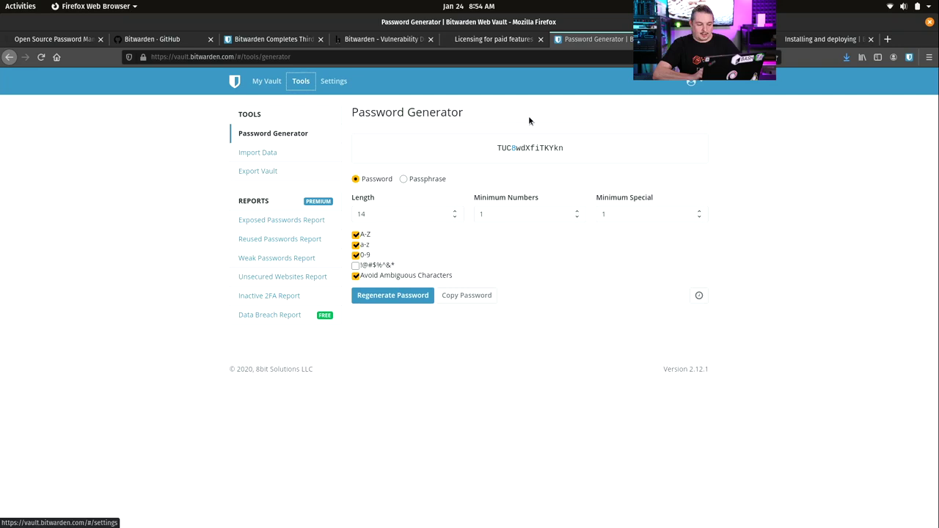
{"action": "left_click", "coordinate": [280, 156]}
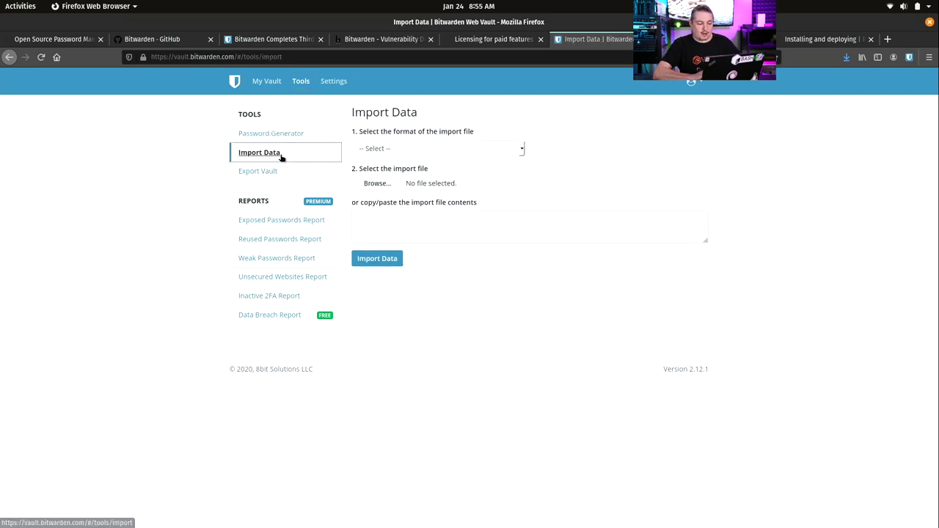
{"action": "left_click", "coordinate": [415, 152]}
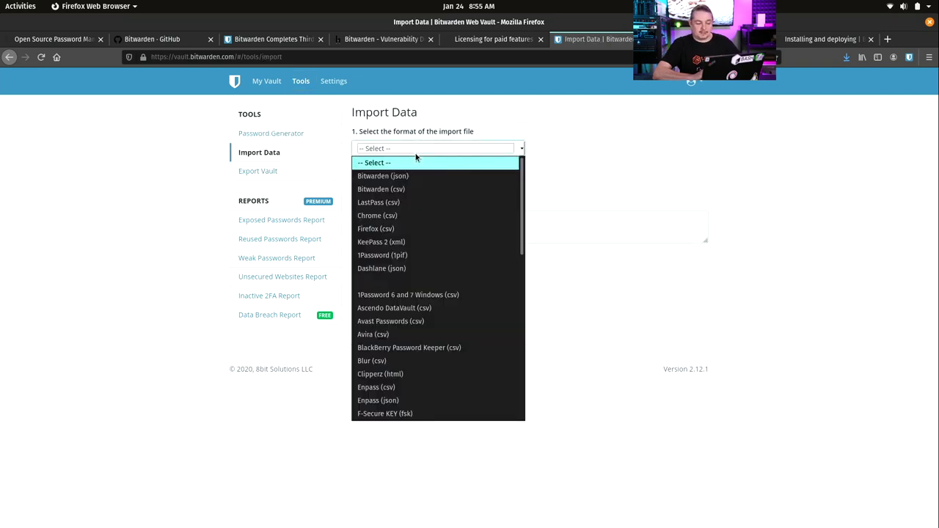
{"action": "left_click", "coordinate": [428, 204]}
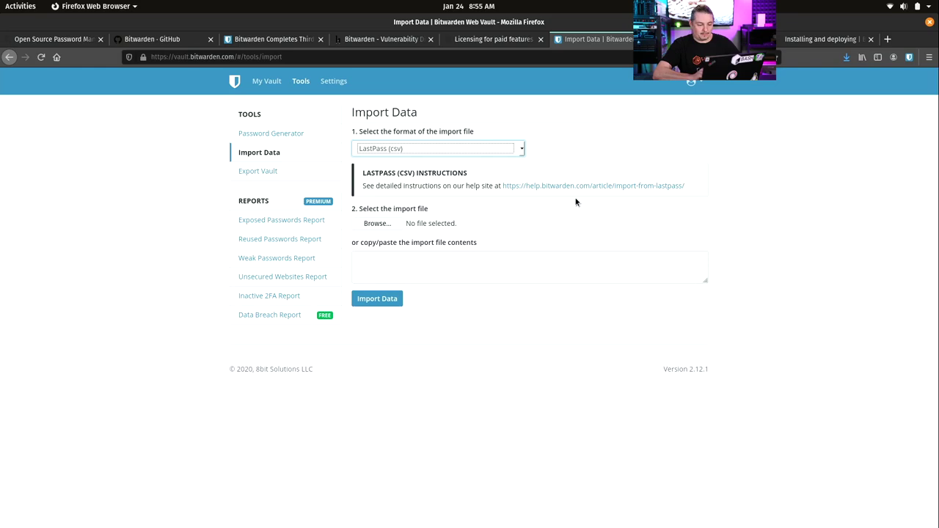
{"action": "left_click", "coordinate": [478, 266]}
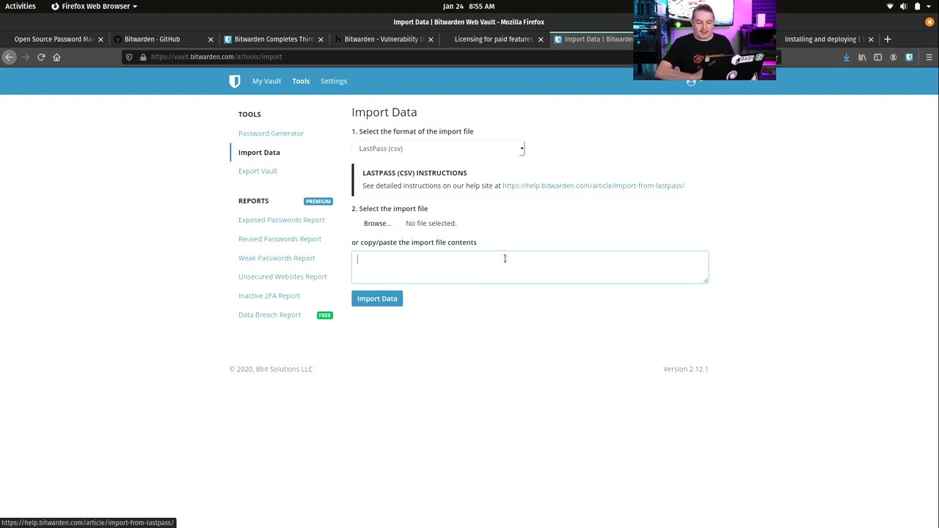
{"action": "left_click", "coordinate": [497, 260]}
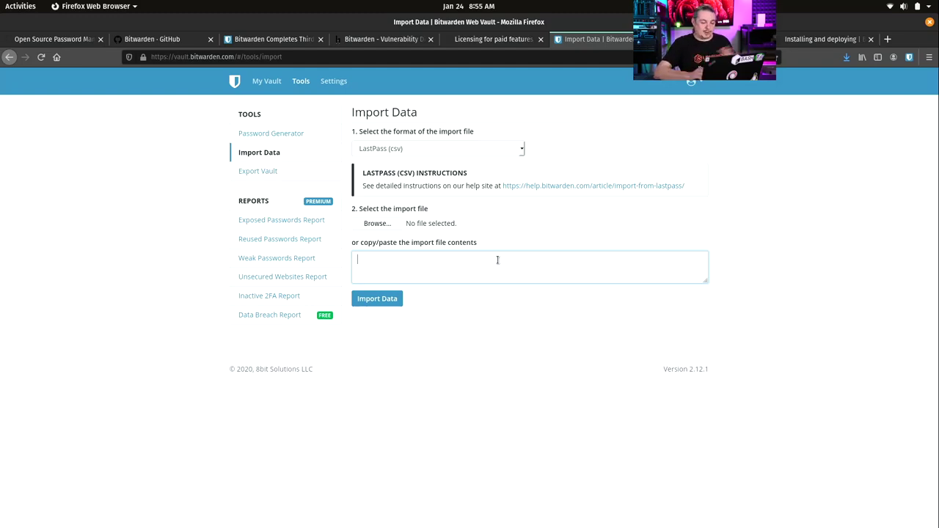
{"action": "left_click", "coordinate": [450, 143]}
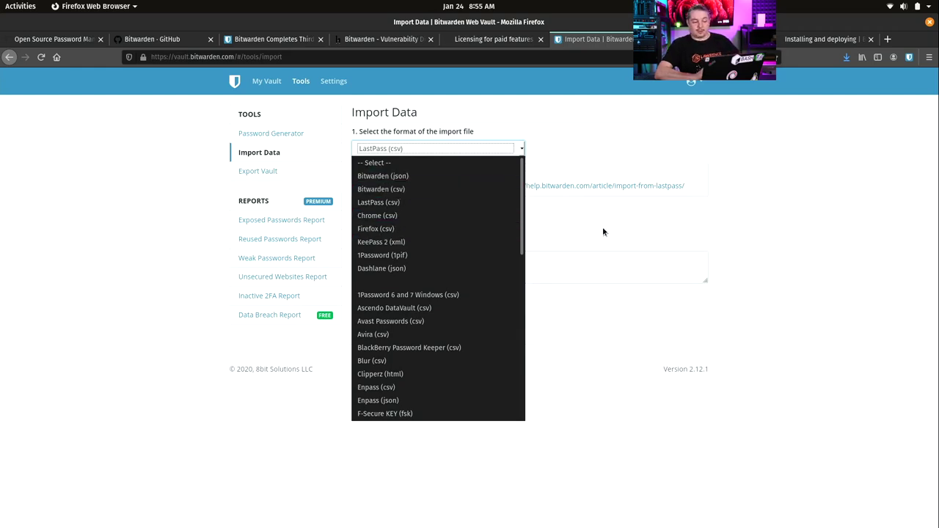
{"action": "left_click", "coordinate": [213, 149]}
Export the vault in .json format, entering the master password to authorize it
{"action": "left_click", "coordinate": [251, 173]}
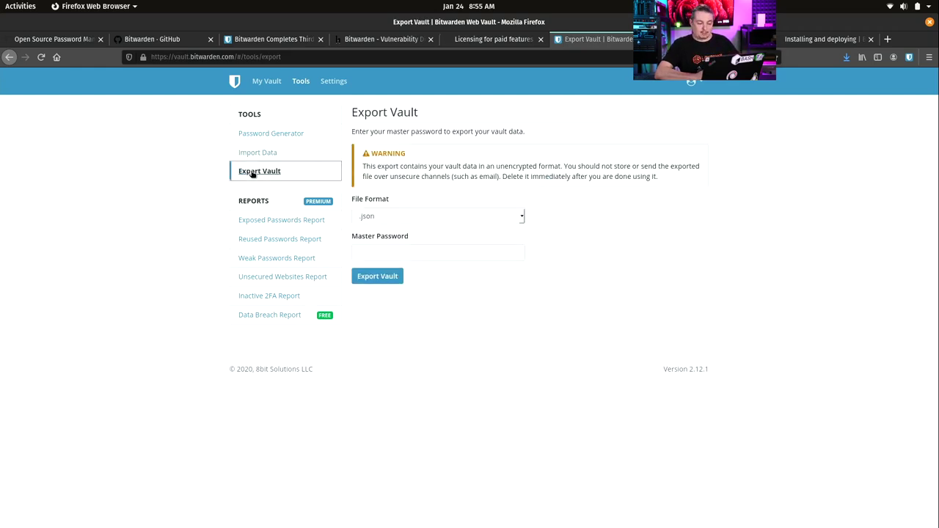
{"action": "left_click", "coordinate": [414, 221]}
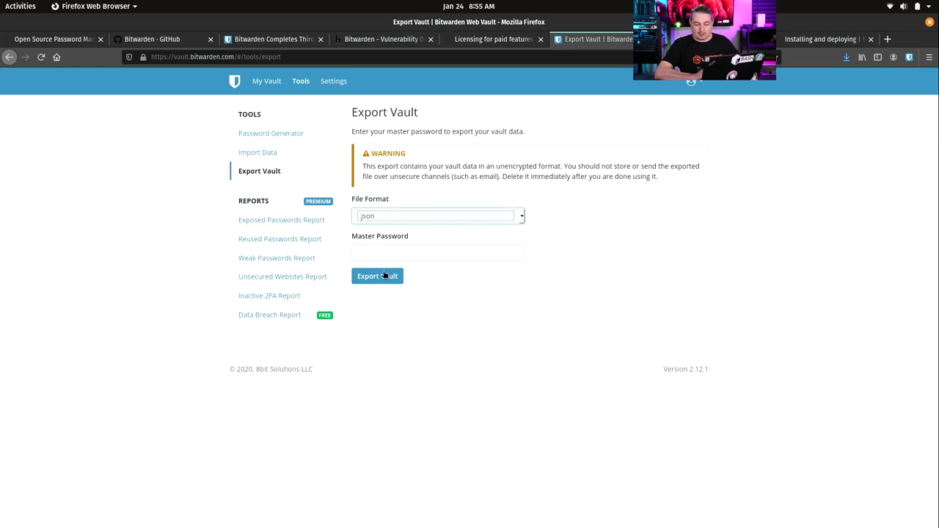
{"action": "left_click", "coordinate": [418, 252]}
{"action": "key", "text": "ctrl+v"}
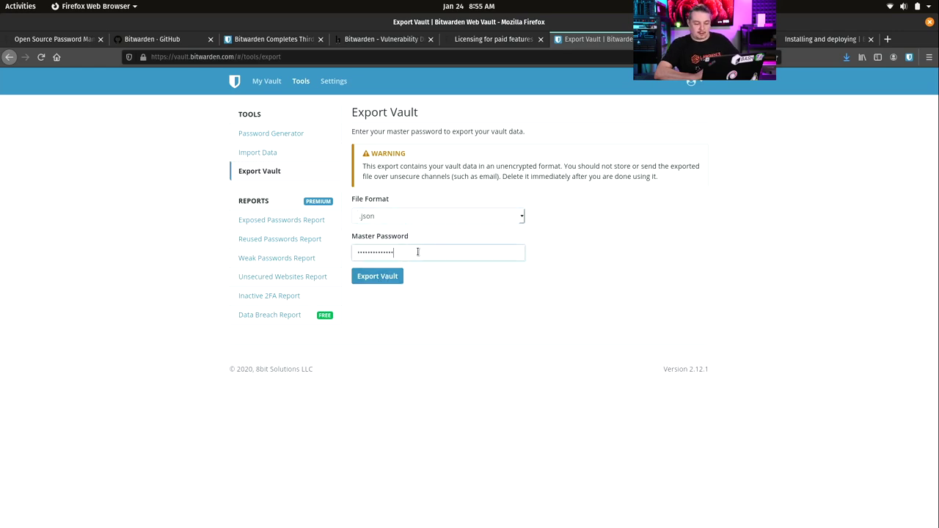
{"action": "left_click", "coordinate": [387, 281]}
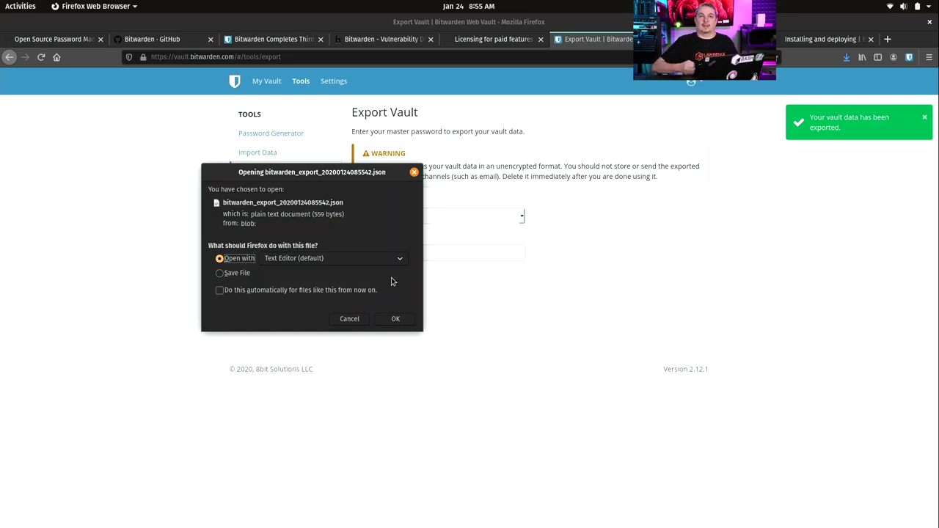
Dismiss the exported file's download prompt and view the actions available for the test login in My Vault
{"action": "left_click", "coordinate": [414, 172]}
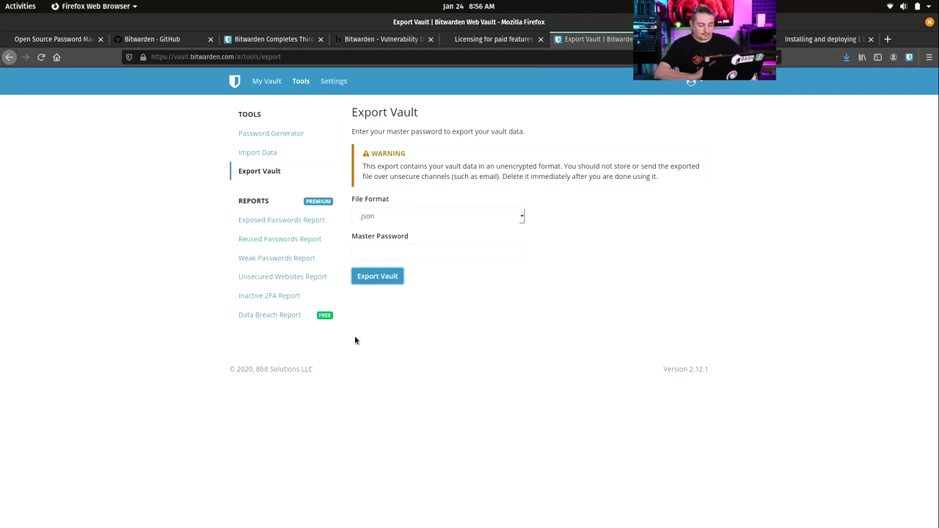
{"action": "left_click", "coordinate": [267, 80]}
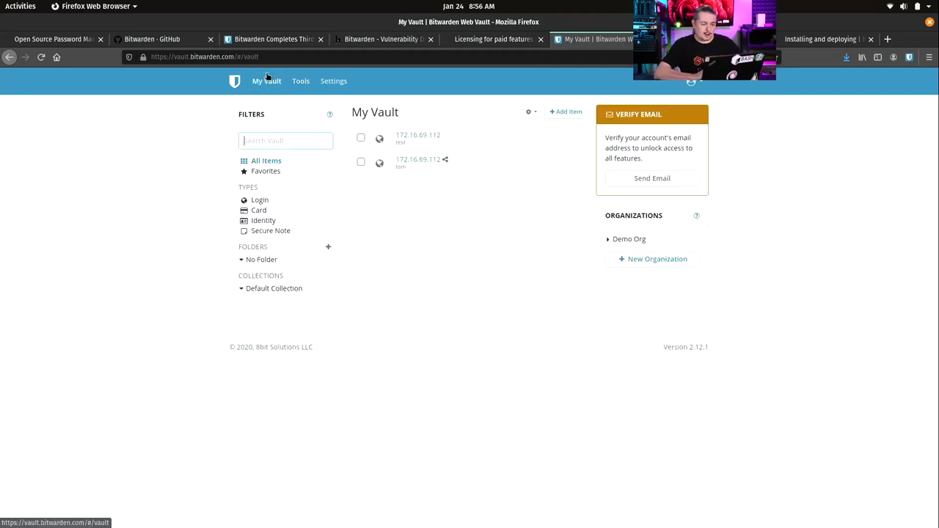
{"action": "left_click", "coordinate": [564, 139]}
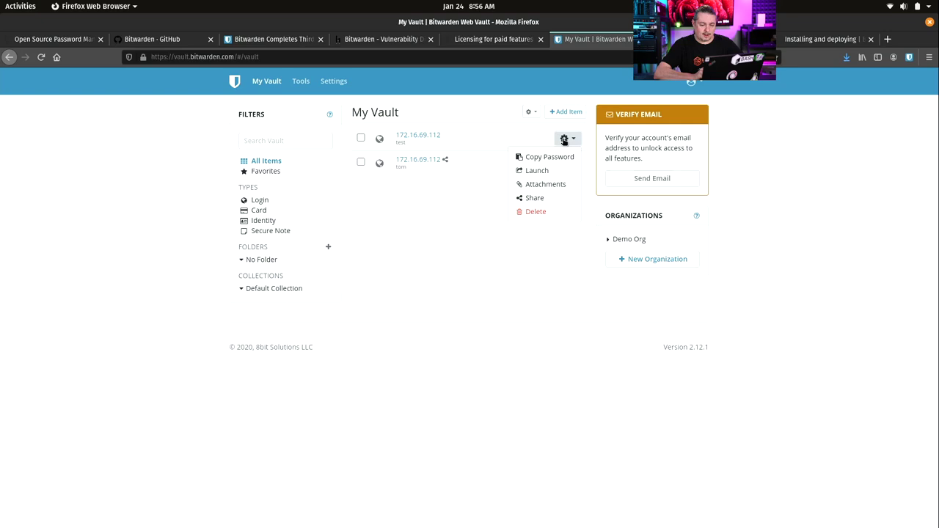
{"action": "left_click", "coordinate": [444, 140]}
Open the test login for editing and enter the note "This is the test login for pfsense"
{"action": "left_click", "coordinate": [433, 134]}
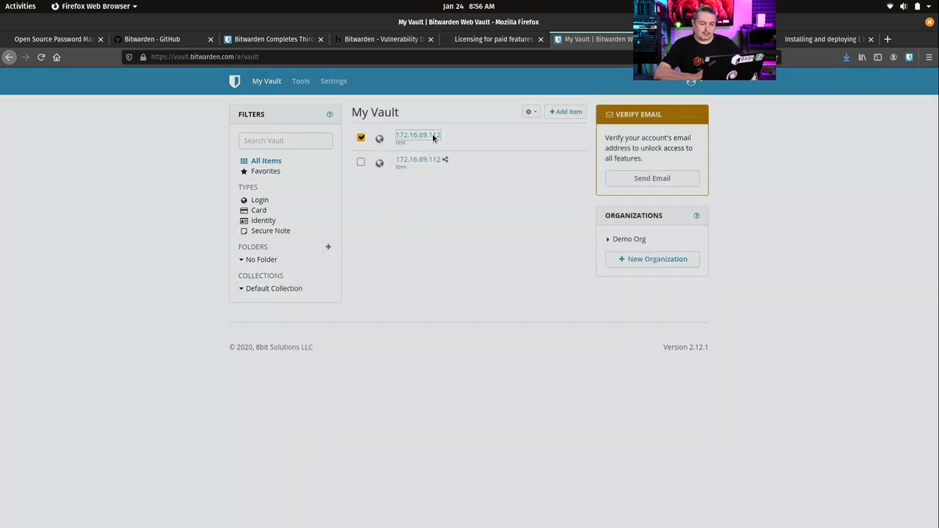
{"action": "left_click", "coordinate": [381, 206]}
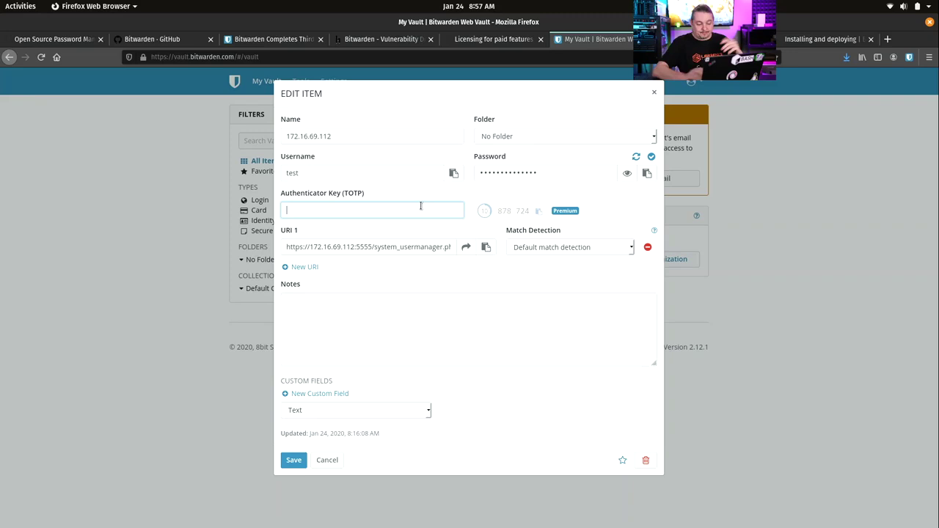
{"action": "left_click", "coordinate": [357, 314]}
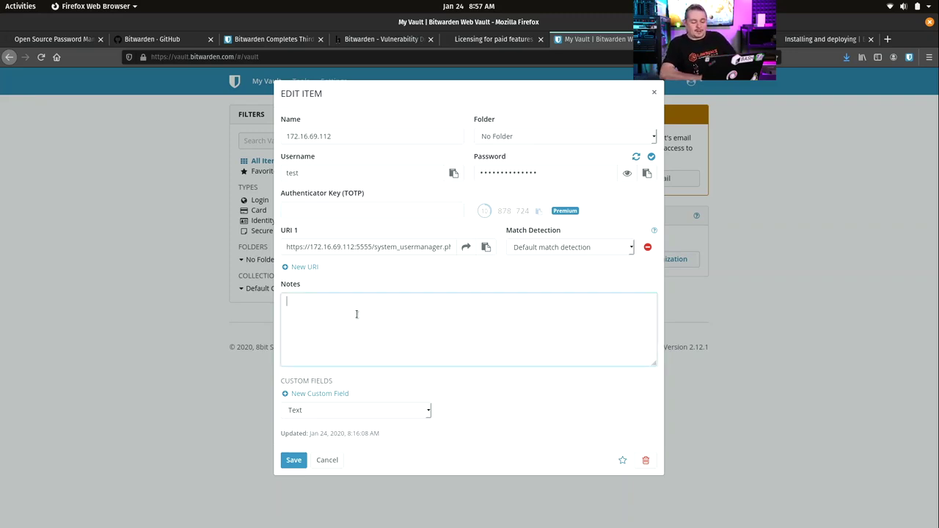
{"action": "type", "text": "This is"}
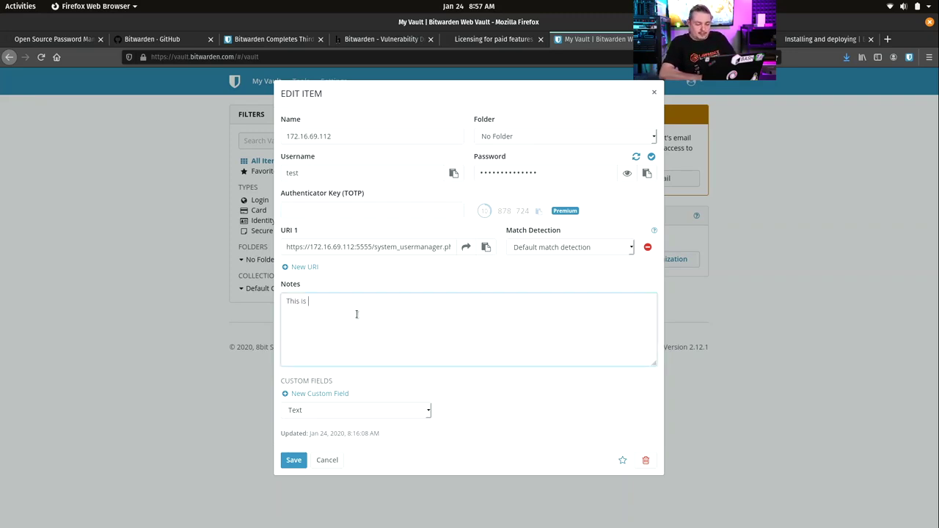
{"action": "type", "text": " the test login"}
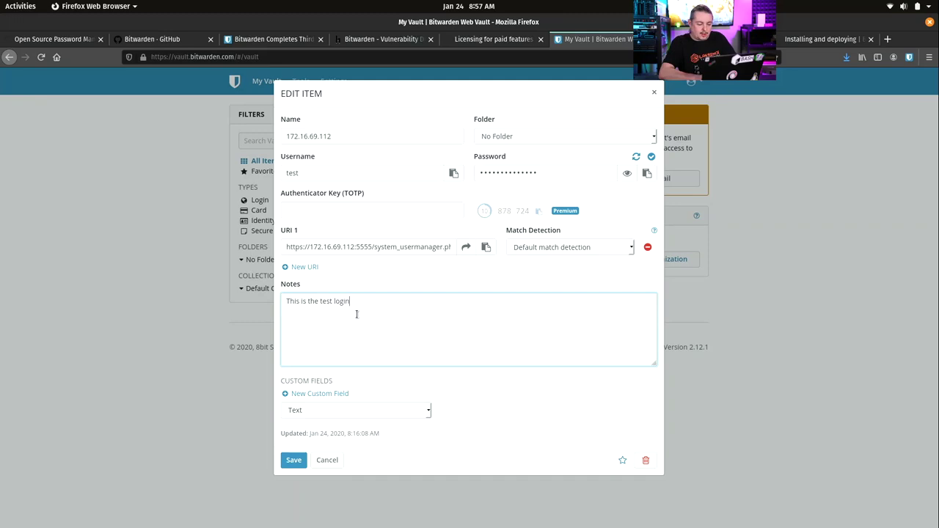
{"action": "type", "text": " for pfsense"}
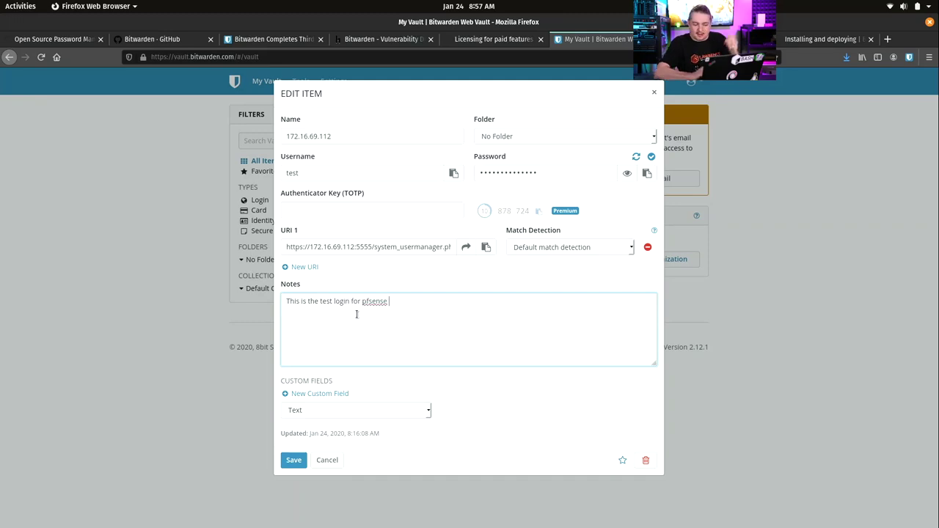
Add a custom field of type Hidden to the test login and name it "The VPN Key"
{"action": "left_click", "coordinate": [422, 412]}
{"action": "left_click", "coordinate": [316, 438]}
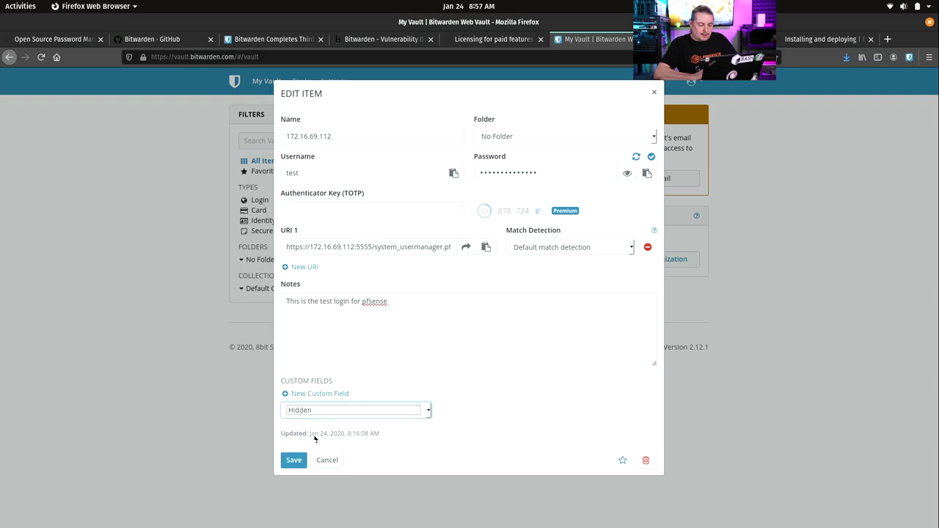
{"action": "left_click", "coordinate": [326, 394]}
{"action": "left_click", "coordinate": [342, 411]}
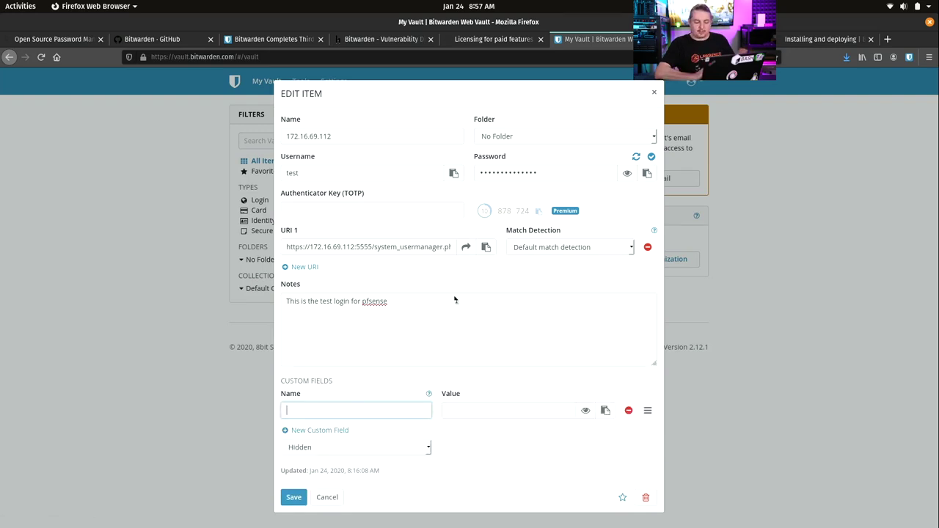
{"action": "left_click", "coordinate": [457, 308]}
{"action": "left_click", "coordinate": [344, 408]}
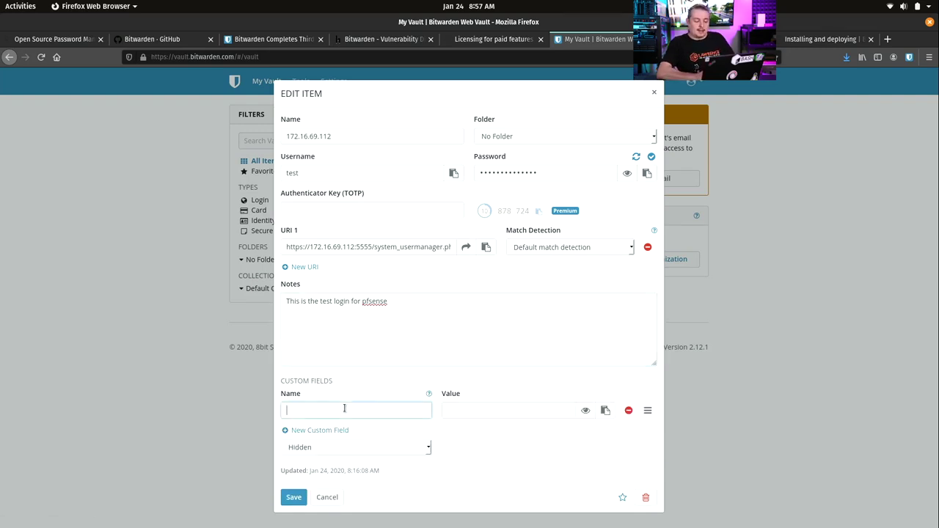
{"action": "type", "text": "Thet"}
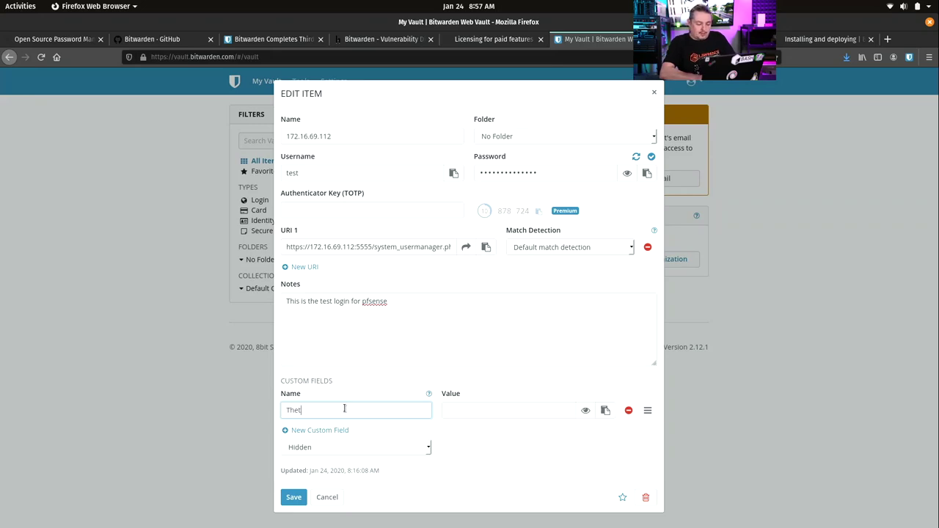
{"action": "key", "text": "BackSpace"}
{"action": "key", "text": "BackSpace"}
{"action": "key", "text": "BackSpace"}
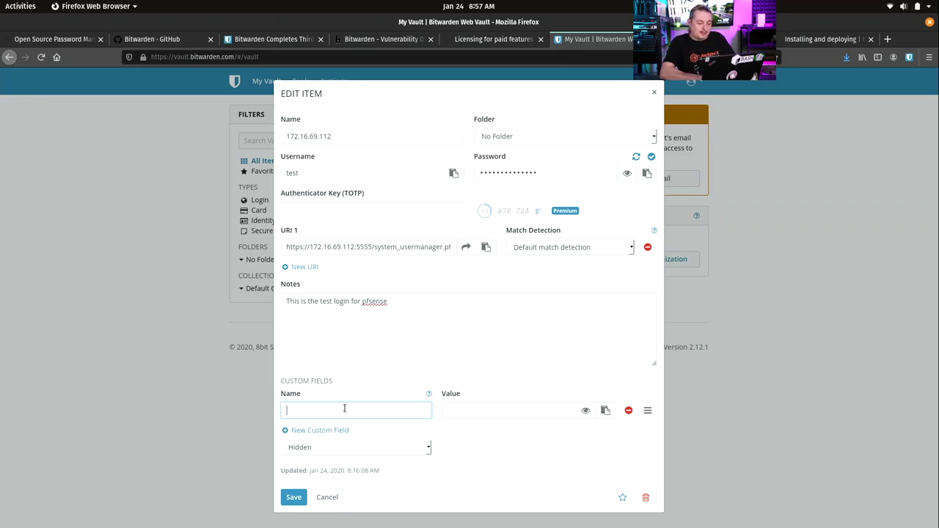
{"action": "type", "text": "The VPN Key"}
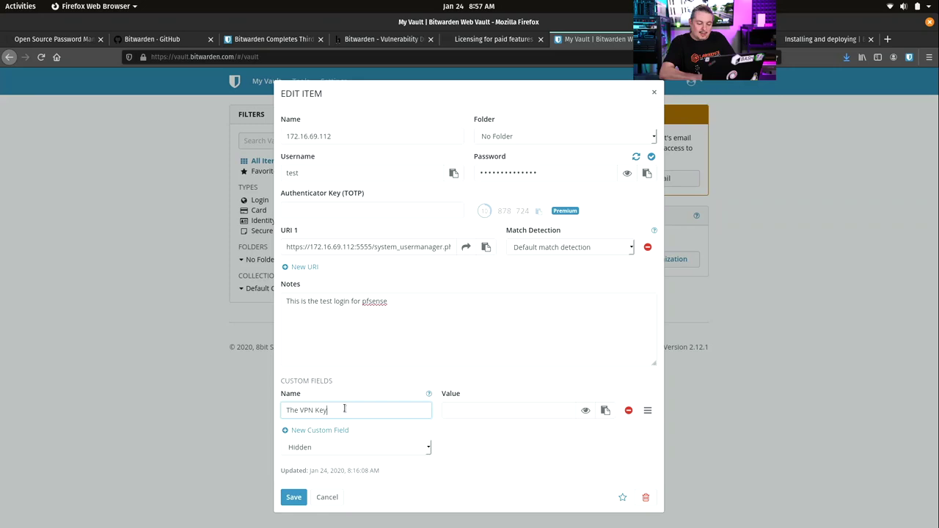
Enter the secret key value in the hidden VPN key field, reveal it and save the login
{"action": "left_click", "coordinate": [507, 410]}
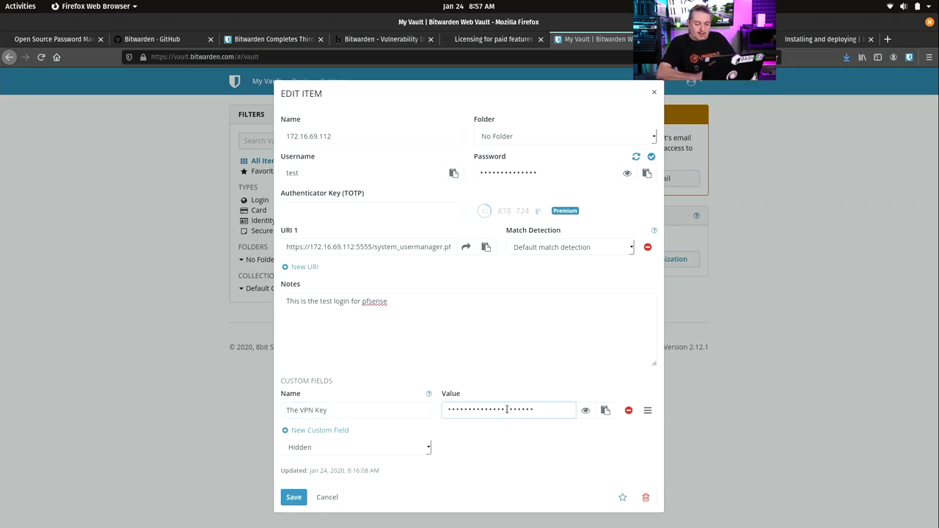
{"action": "left_click", "coordinate": [585, 411]}
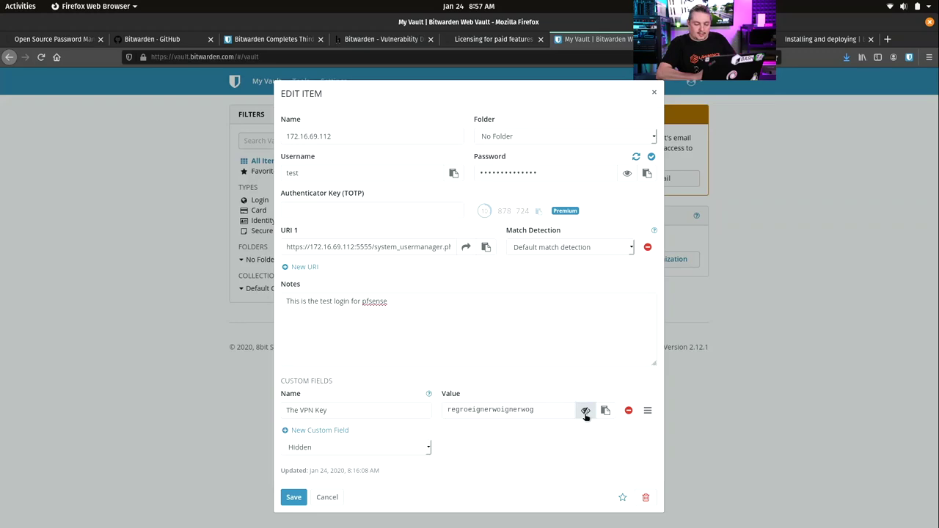
{"action": "left_click", "coordinate": [293, 498]}
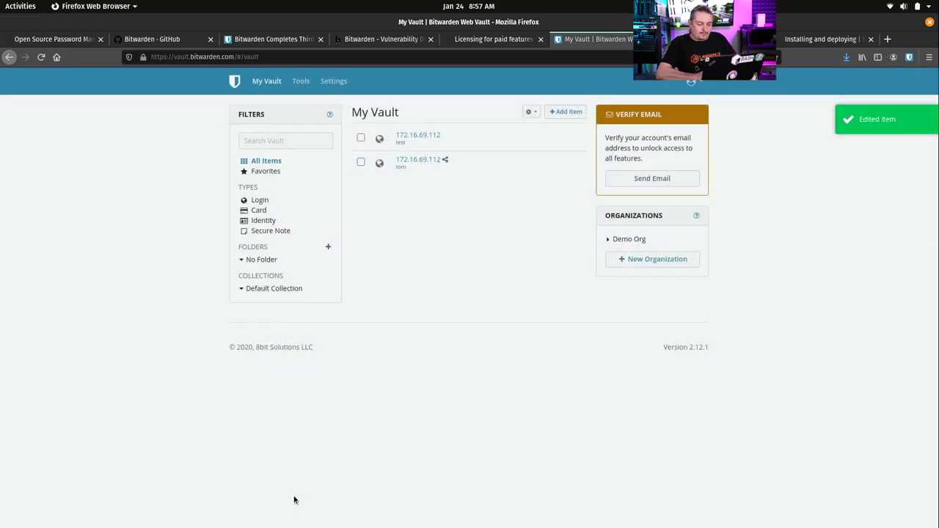
Reopen the saved test login, check which folders it can be assigned to and close it without changes
{"action": "left_click", "coordinate": [422, 135]}
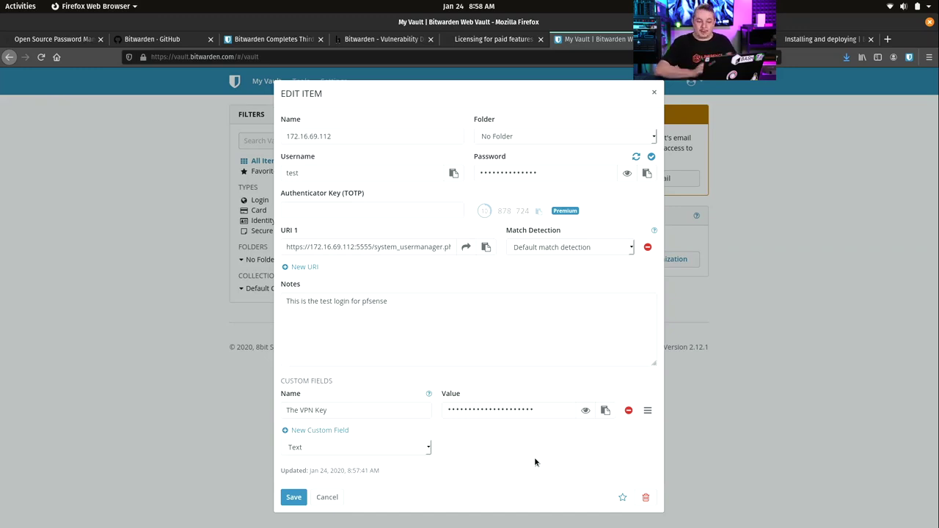
{"action": "left_click", "coordinate": [620, 139]}
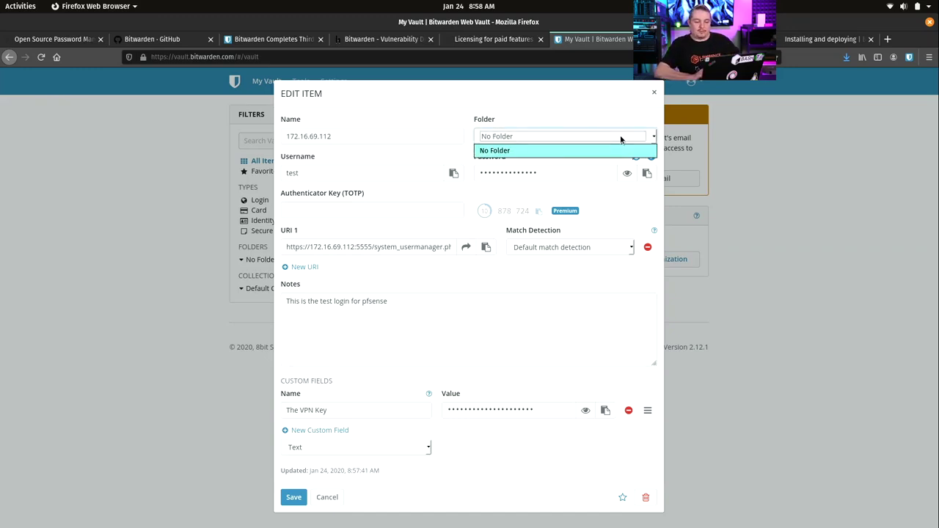
{"action": "left_click", "coordinate": [621, 141]}
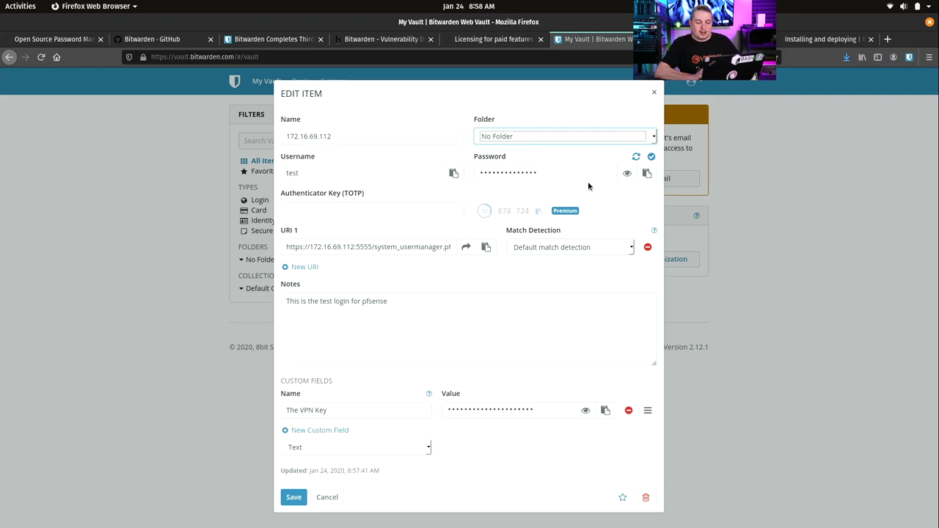
{"action": "left_click", "coordinate": [652, 93]}
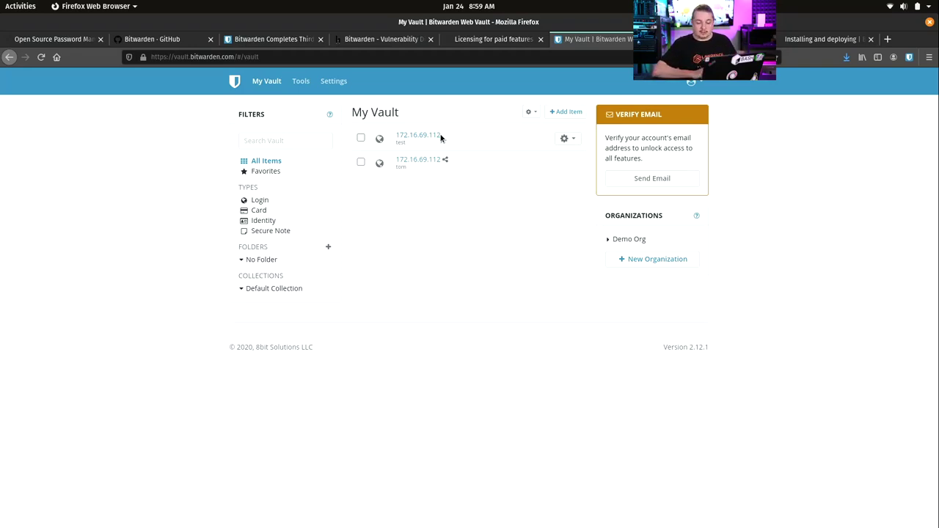
Start a new organization, naming it demo2 and filling in the saved billing email
{"action": "left_click", "coordinate": [653, 261]}
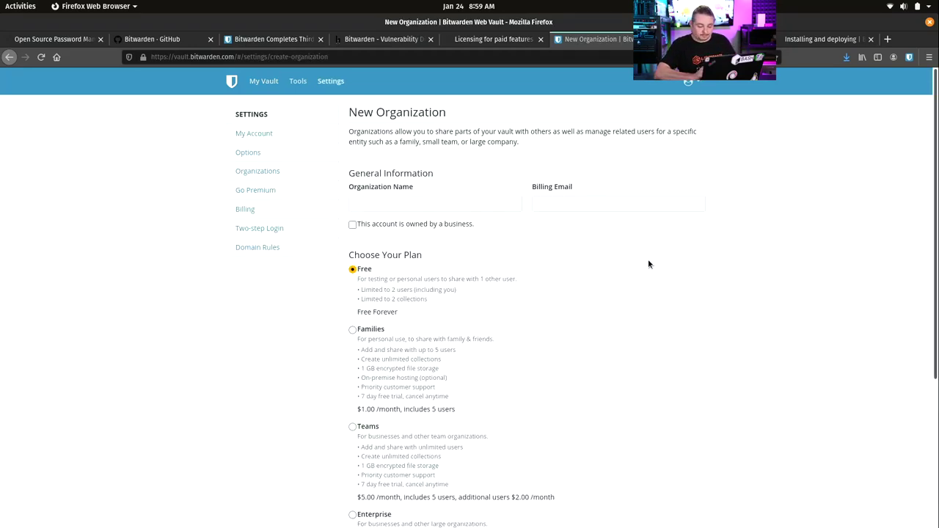
{"action": "left_click", "coordinate": [391, 205]}
{"action": "type", "text": "demo2"}
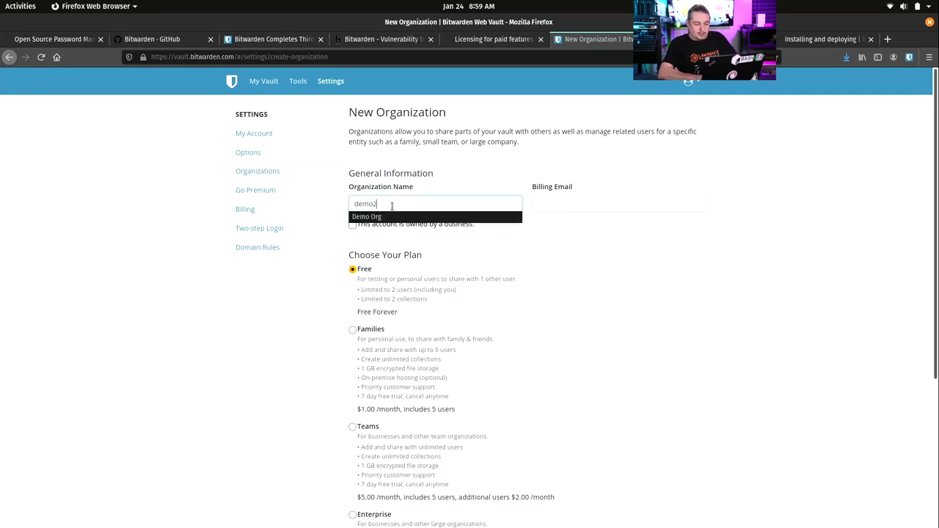
{"action": "key", "text": "Escape"}
{"action": "key", "text": "Tab"}
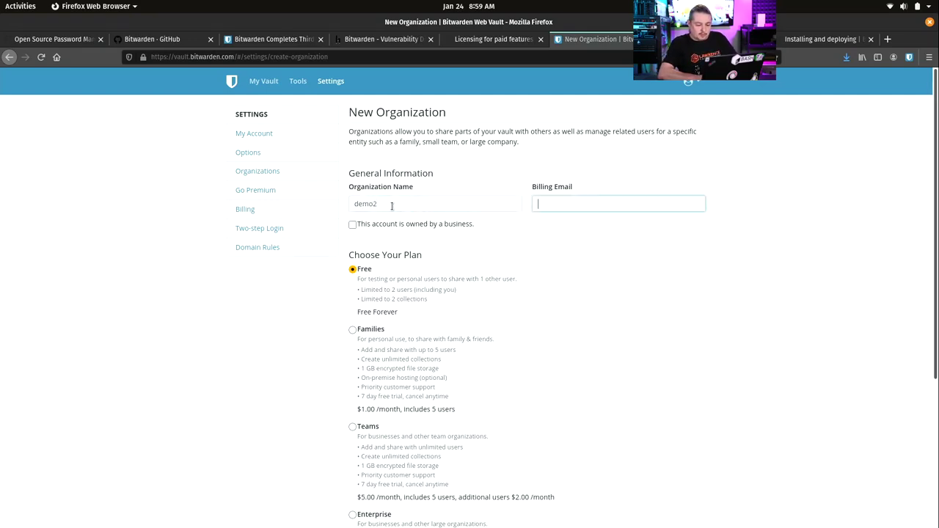
{"action": "type", "text": "dem"}
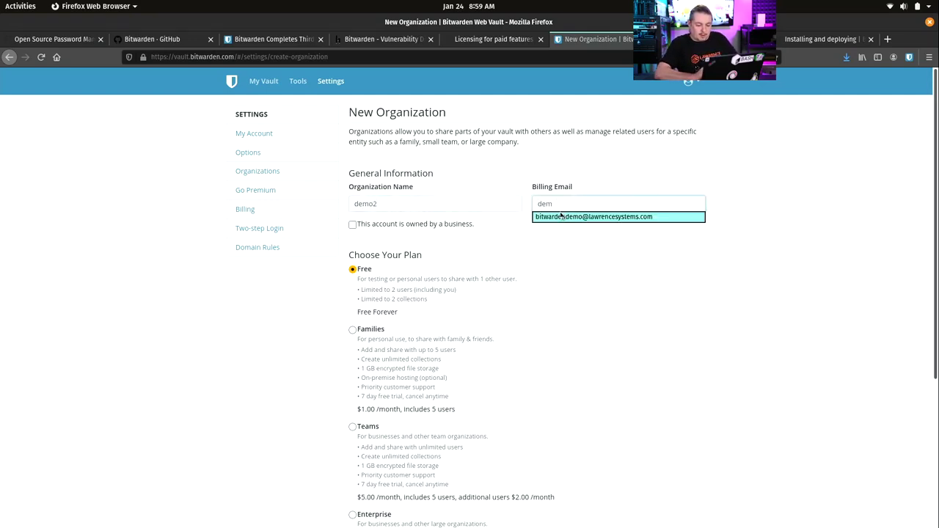
{"action": "left_click", "coordinate": [536, 217]}
Compare the Free, Families, Teams and Enterprise organization plans, highlighting the optional on-premise hosting under Families
{"action": "scroll", "coordinate": [572, 286], "scroll_direction": "down", "scroll_amount": 4}
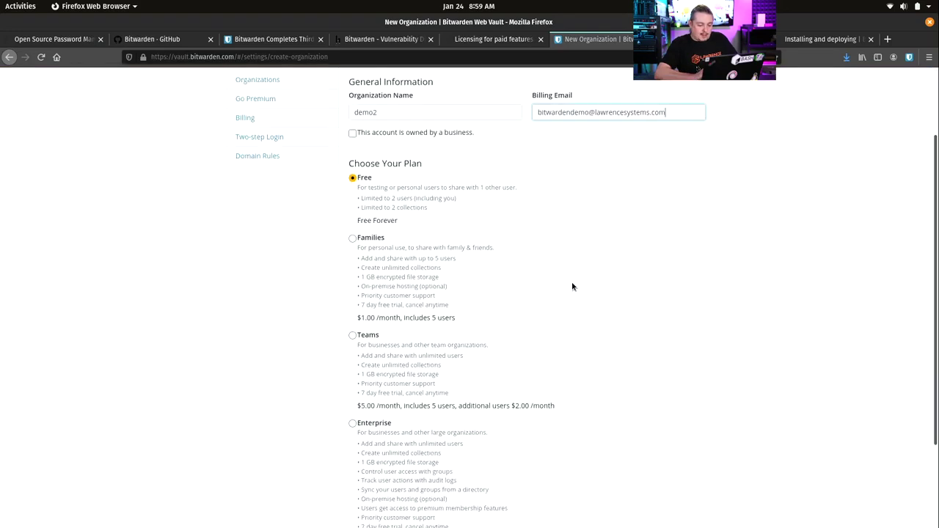
{"action": "scroll", "coordinate": [572, 286], "scroll_direction": "up", "scroll_amount": 3}
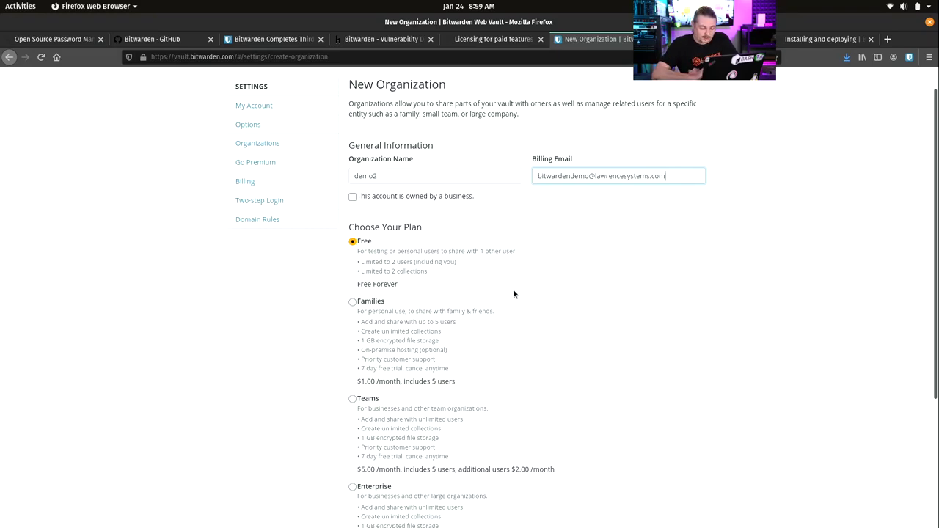
{"action": "scroll", "coordinate": [514, 293], "scroll_direction": "down", "scroll_amount": 1}
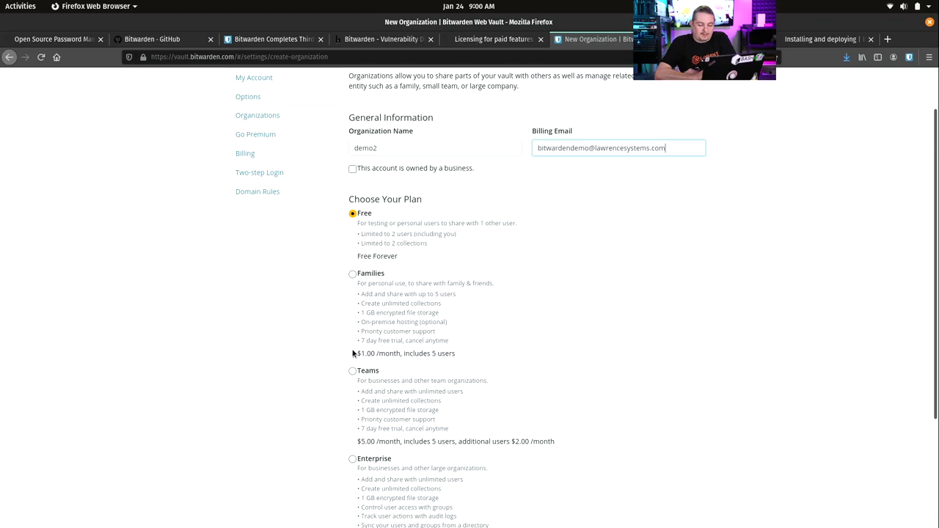
{"action": "scroll", "coordinate": [519, 375], "scroll_direction": "down", "scroll_amount": 2}
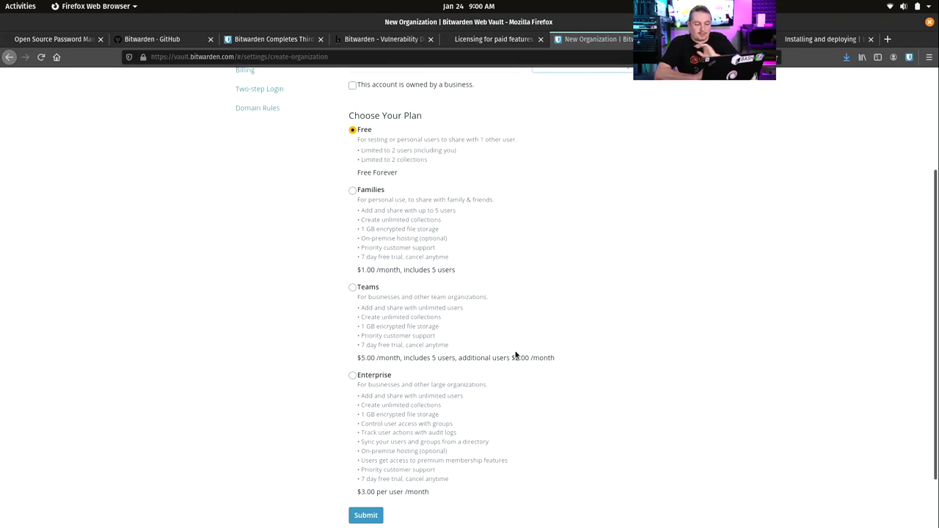
{"action": "left_click_drag", "start_coordinate": [362, 240], "coordinate": [457, 237]}
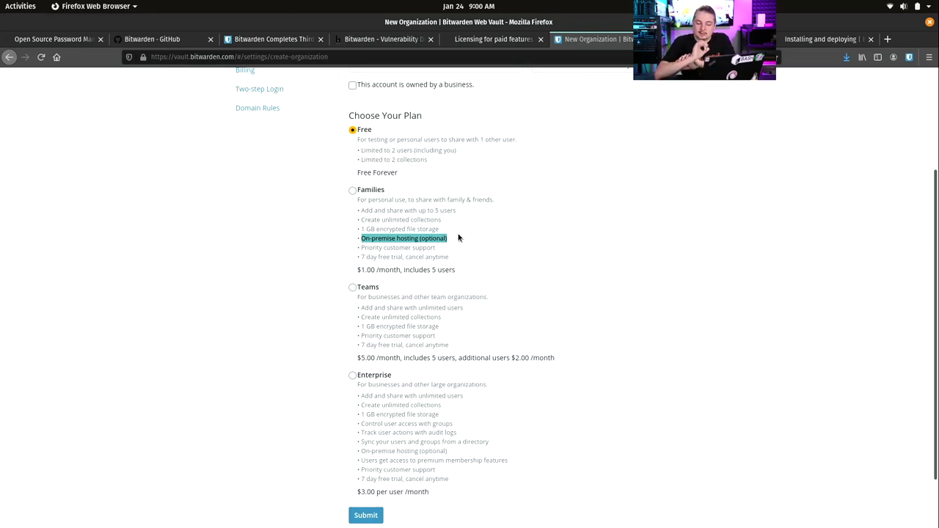
{"action": "scroll", "coordinate": [458, 237], "scroll_direction": "up", "scroll_amount": 3}
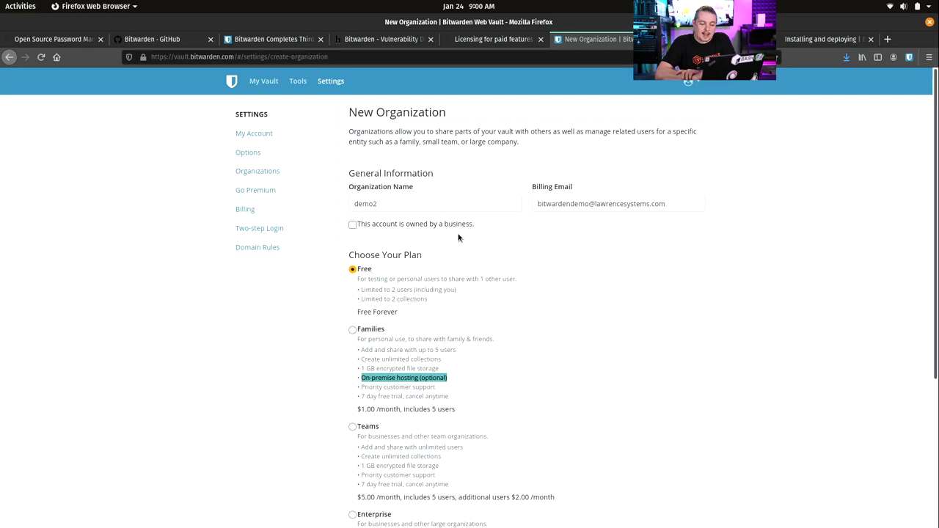
{"action": "scroll", "coordinate": [460, 239], "scroll_direction": "down", "scroll_amount": 1}
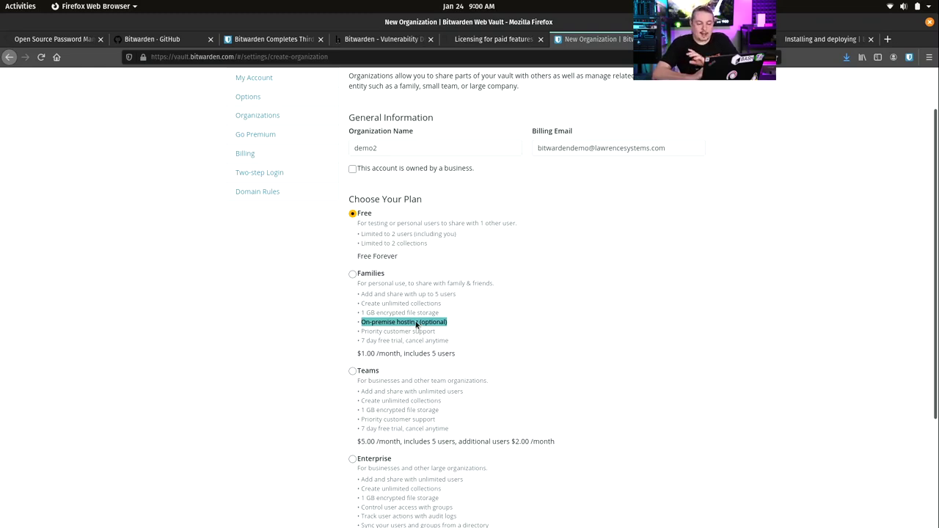
{"action": "scroll", "coordinate": [482, 336], "scroll_direction": "up", "scroll_amount": 1}
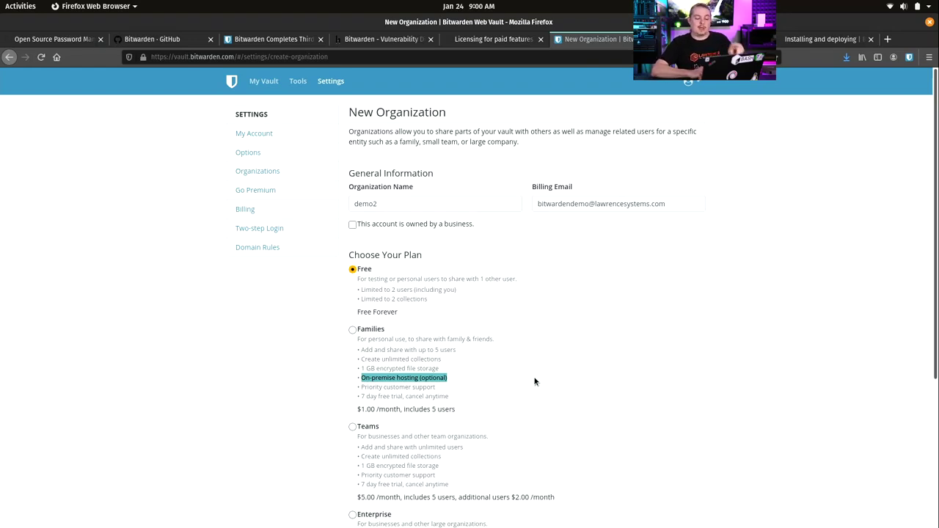
{"action": "scroll", "coordinate": [534, 382], "scroll_direction": "down", "scroll_amount": 1}
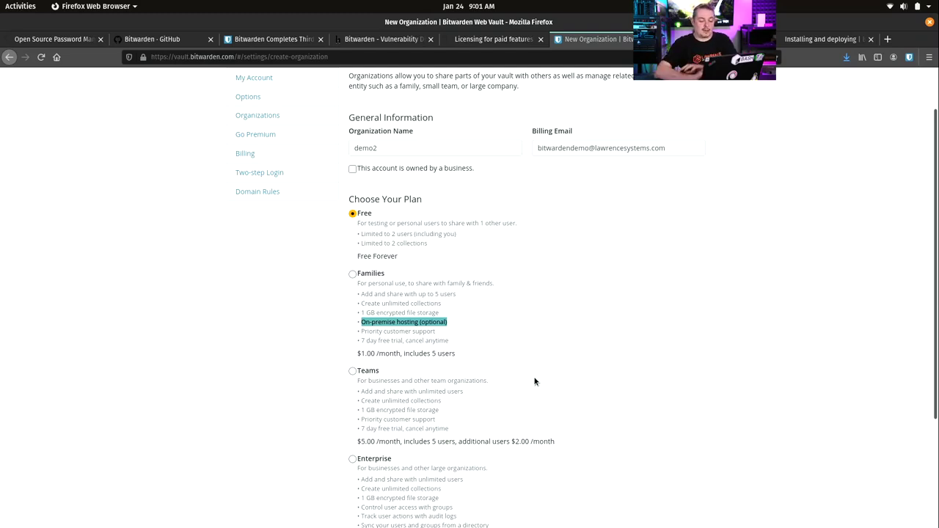
Compare the organization plans from Free to Enterprise, highlighting the optional on-premise hosting listed under Enterprise
{"action": "scroll", "coordinate": [535, 382], "scroll_direction": "down", "scroll_amount": 2}
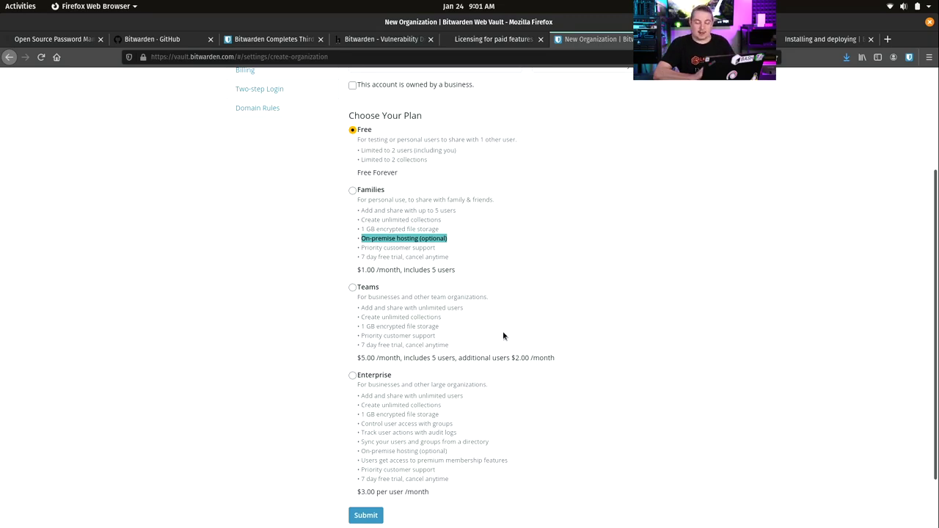
{"action": "scroll", "coordinate": [504, 336], "scroll_direction": "down", "scroll_amount": 2}
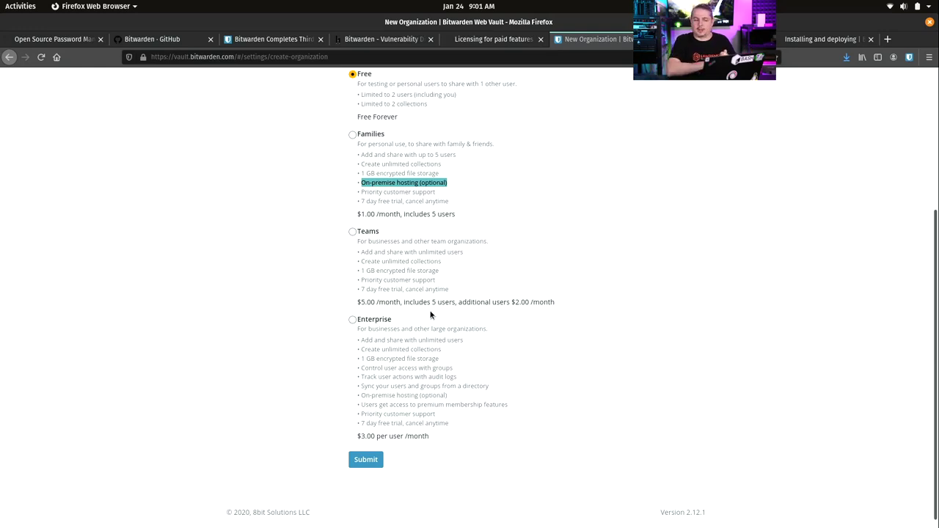
{"action": "scroll", "coordinate": [431, 315], "scroll_direction": "up", "scroll_amount": 4}
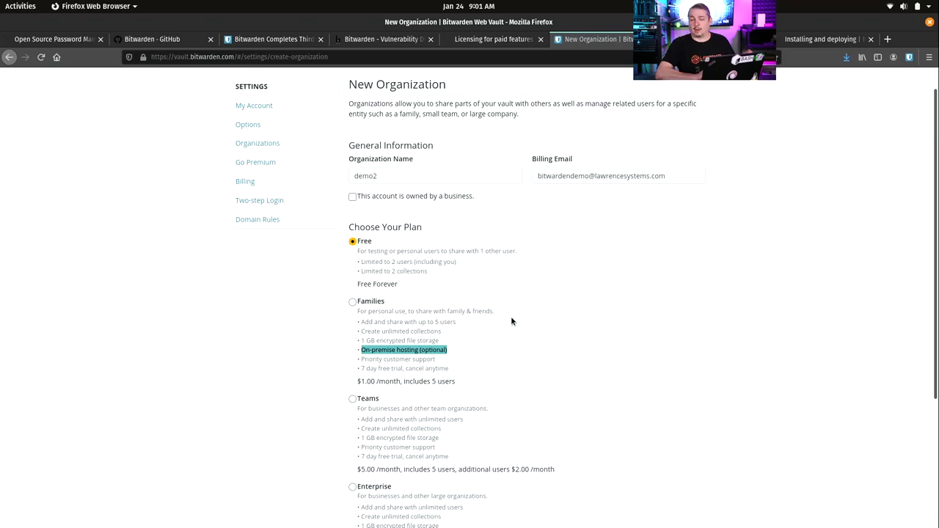
{"action": "scroll", "coordinate": [511, 321], "scroll_direction": "down", "scroll_amount": 4}
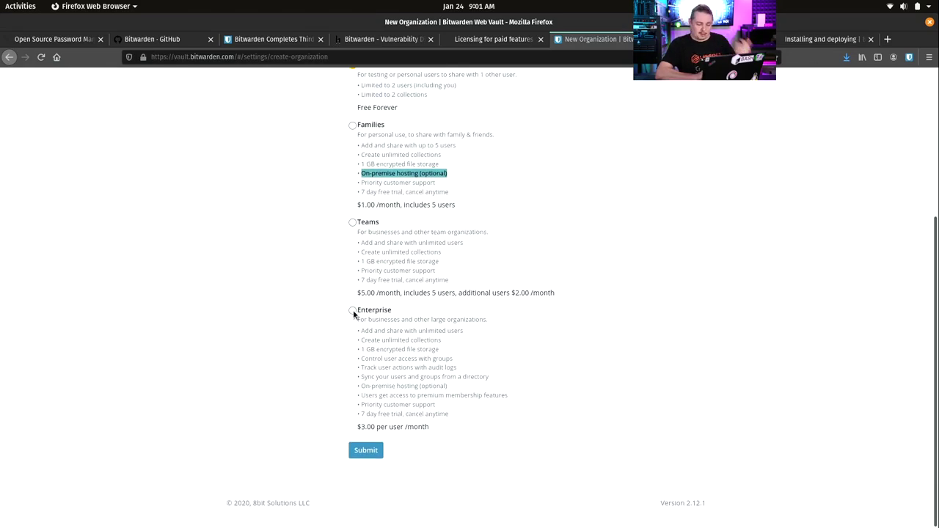
{"action": "left_click_drag", "start_coordinate": [360, 388], "coordinate": [484, 392]}
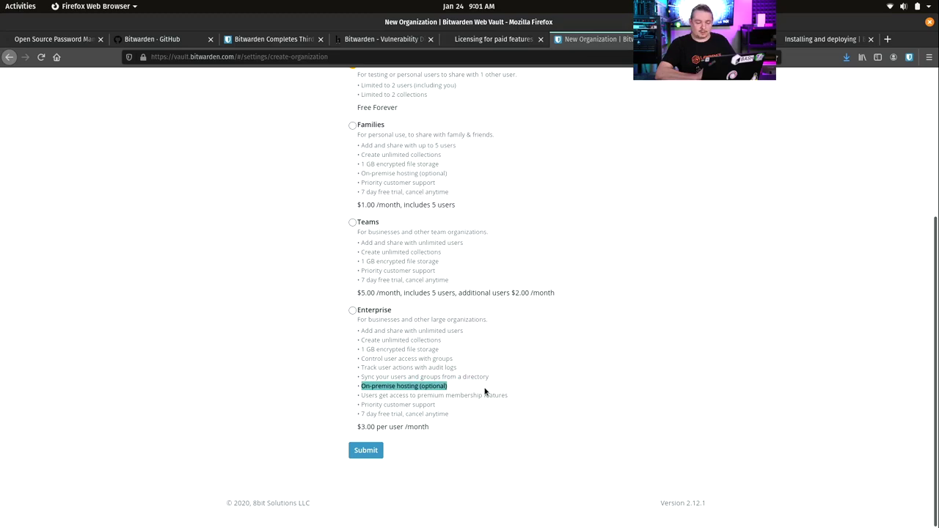
{"action": "left_click", "coordinate": [386, 428]}
{"action": "scroll", "coordinate": [386, 429], "scroll_direction": "up", "scroll_amount": 5}
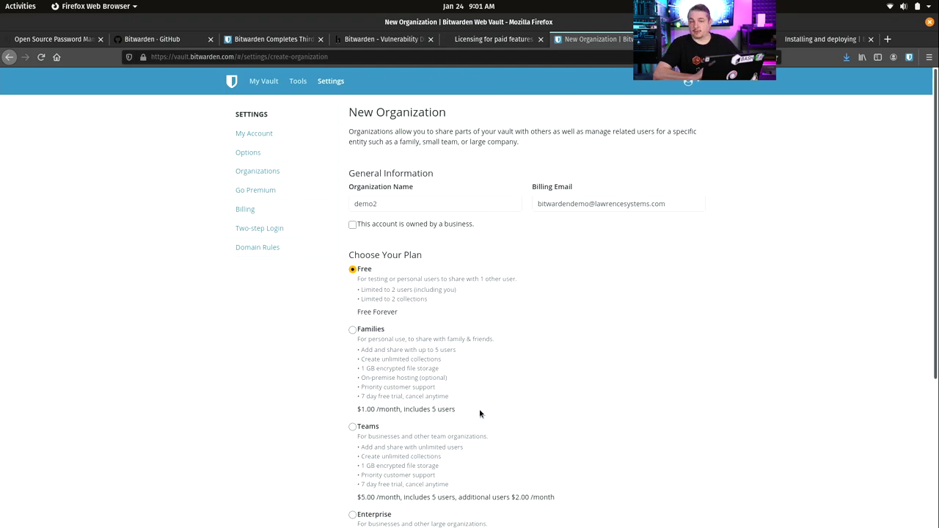
{"action": "scroll", "coordinate": [479, 414], "scroll_direction": "down", "scroll_amount": 5}
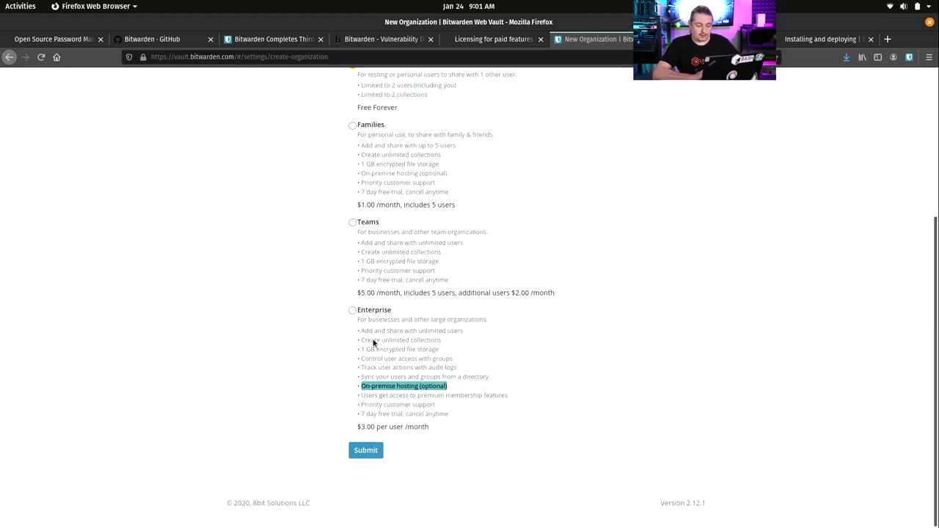
Review the Enterprise plan's features, highlighting unlimited users and collections, group access control and audit logs against the other plans
{"action": "left_click_drag", "start_coordinate": [359, 342], "coordinate": [442, 342]}
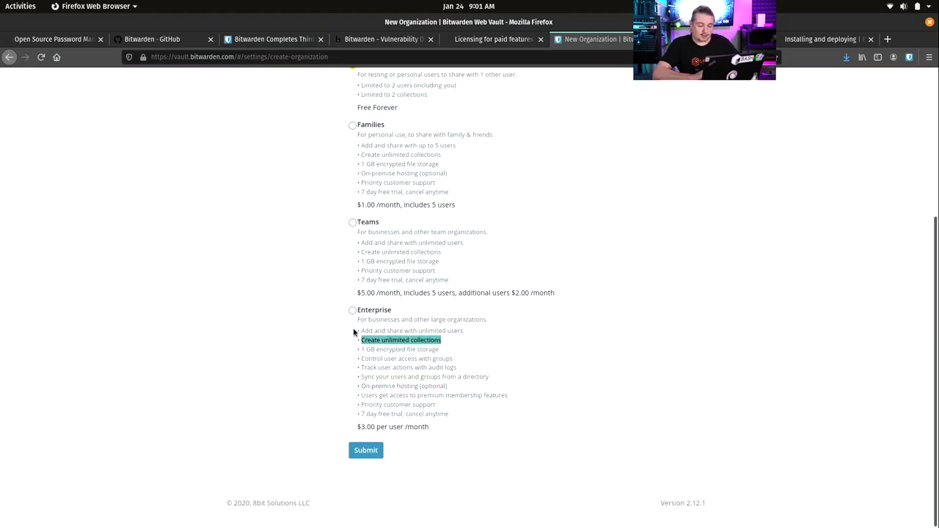
{"action": "left_click_drag", "start_coordinate": [363, 332], "coordinate": [466, 337]}
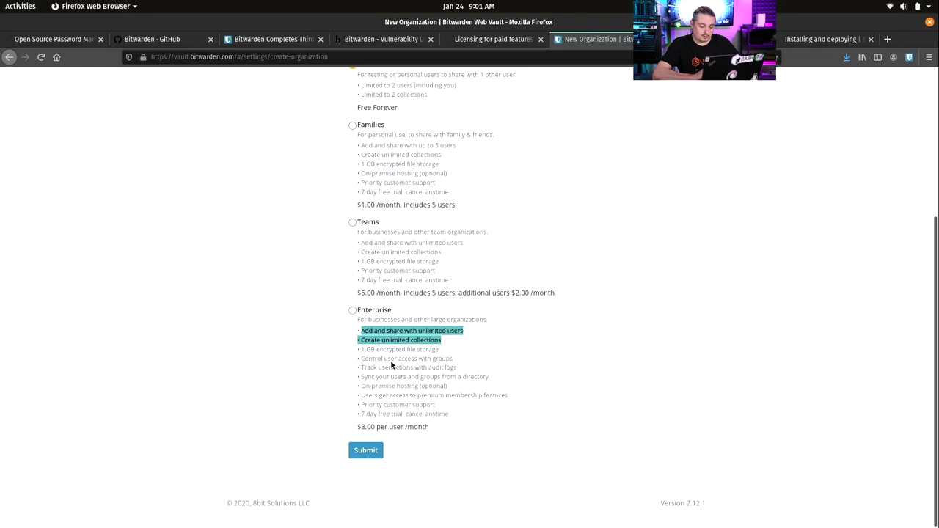
{"action": "left_click_drag", "start_coordinate": [360, 360], "coordinate": [456, 358]}
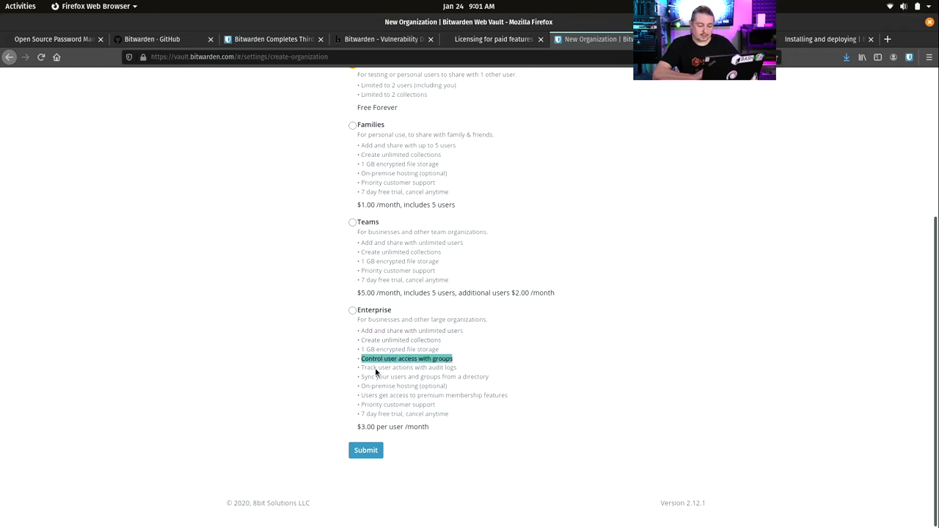
{"action": "left_click_drag", "start_coordinate": [361, 370], "coordinate": [461, 373]}
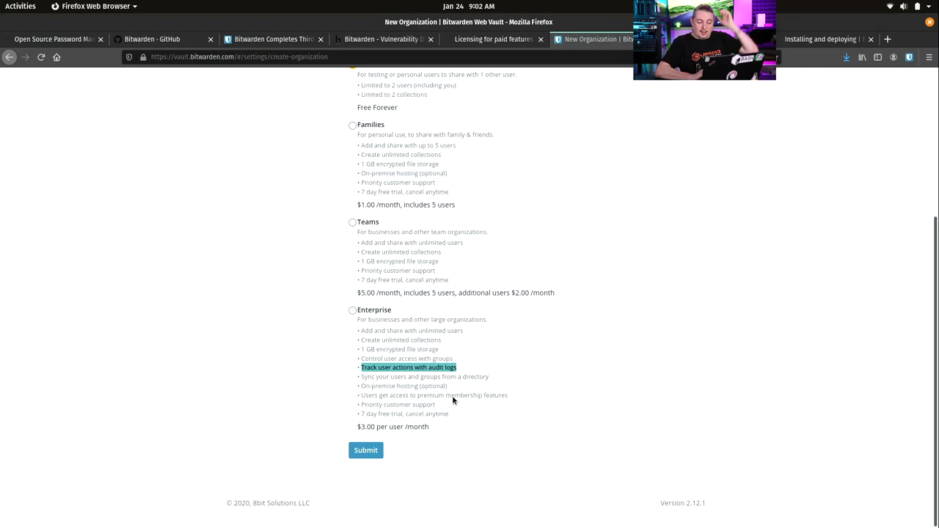
{"action": "scroll", "coordinate": [452, 395], "scroll_direction": "up", "scroll_amount": 5}
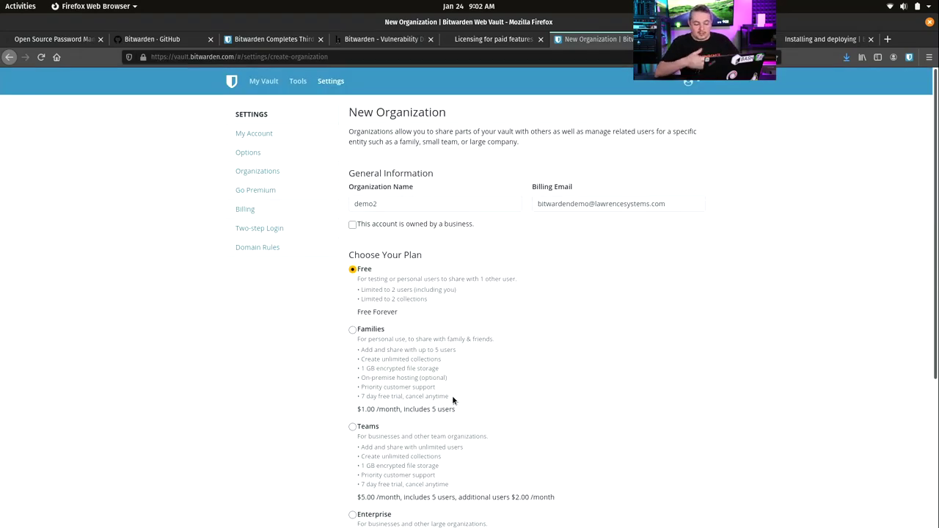
{"action": "scroll", "coordinate": [452, 396], "scroll_direction": "down", "scroll_amount": 5}
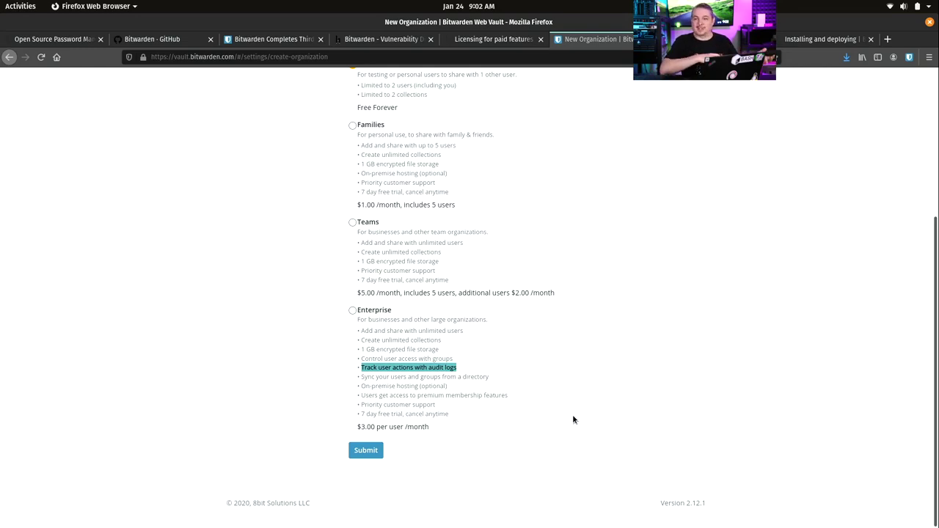
{"action": "scroll", "coordinate": [574, 419], "scroll_direction": "up", "scroll_amount": 5}
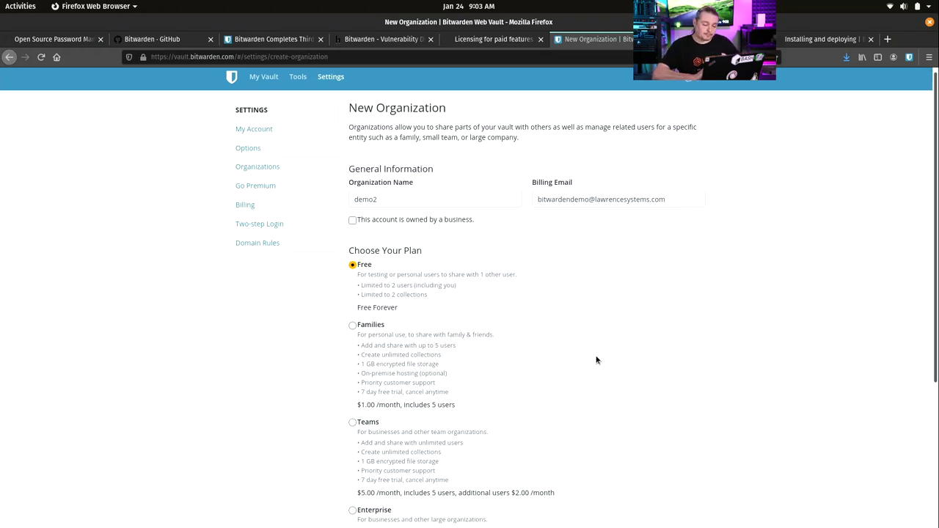
{"action": "scroll", "coordinate": [595, 359], "scroll_direction": "down", "scroll_amount": 5}
{"action": "scroll", "coordinate": [595, 359], "scroll_direction": "up", "scroll_amount": 5}
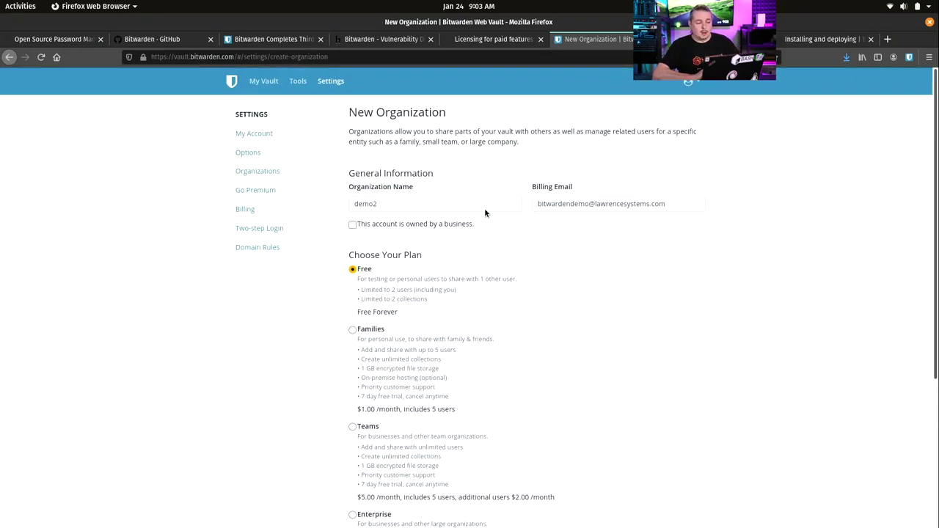
Leave the new organization form, return to My Vault and open Demo Org's vault with its shared 172.16.69.112 login
{"action": "left_click", "coordinate": [298, 81]}
{"action": "left_click", "coordinate": [264, 82]}
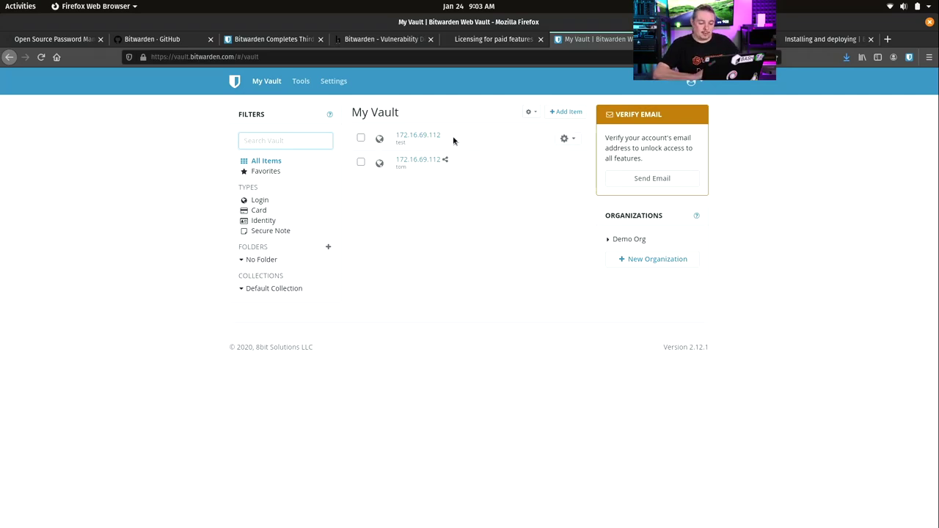
{"action": "left_click", "coordinate": [639, 240]}
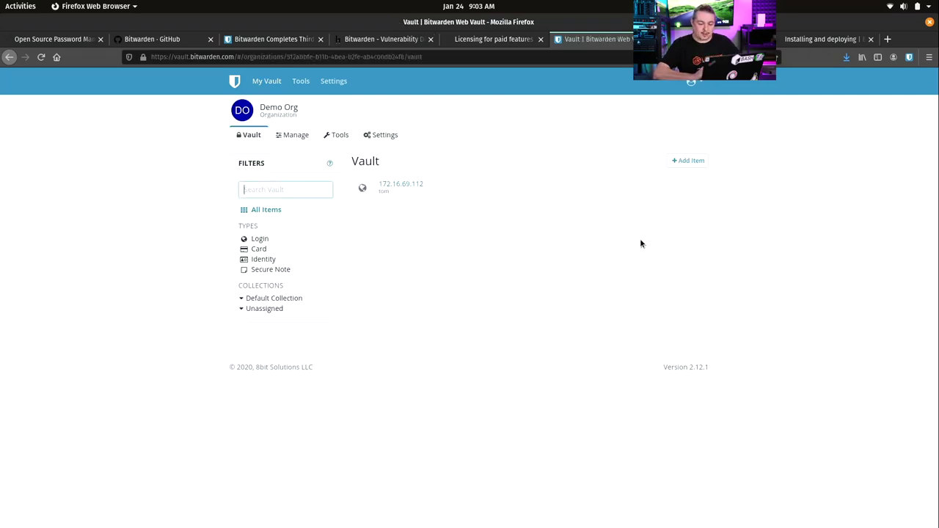
{"action": "left_click", "coordinate": [420, 184]}
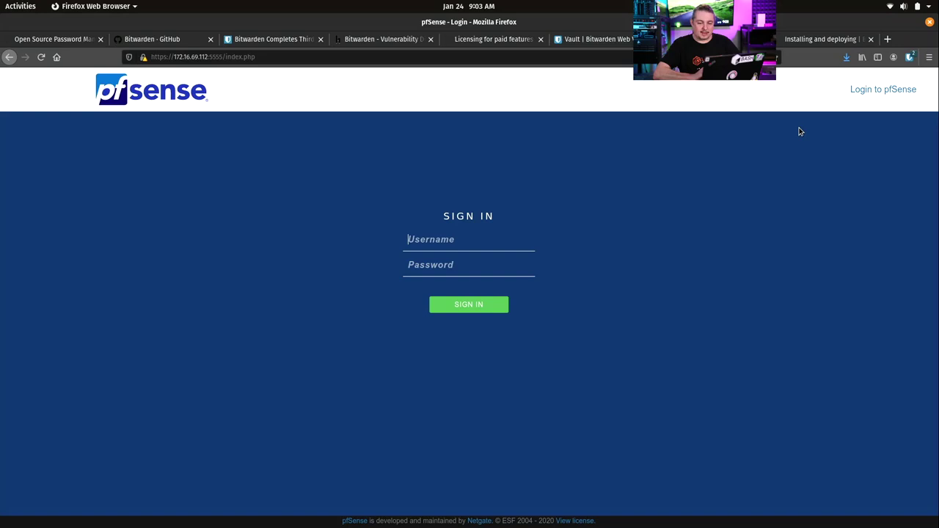
Fill the pfSense username and password from the shared 172.16.69.112 login in the Bitwarden extension, sign in and sign out again
{"action": "left_click", "coordinate": [909, 57]}
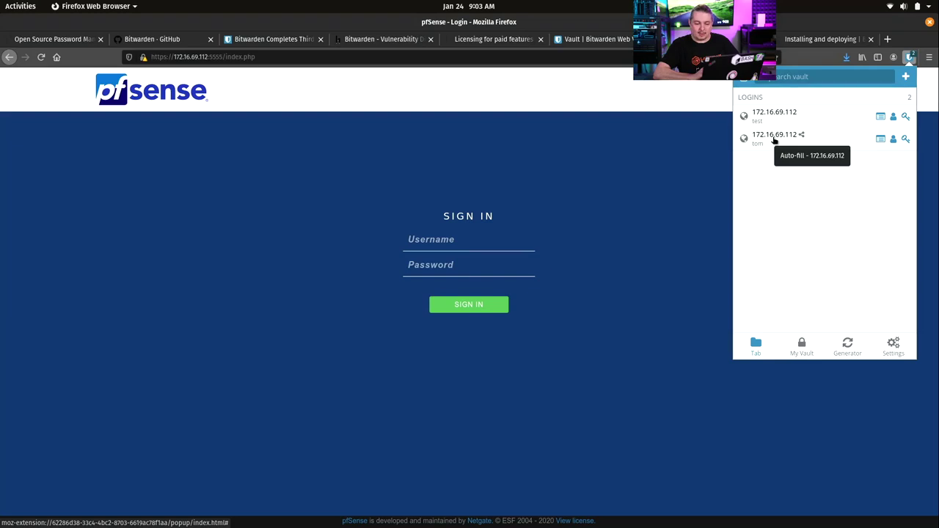
{"action": "left_click", "coordinate": [775, 139]}
{"action": "left_click", "coordinate": [452, 305]}
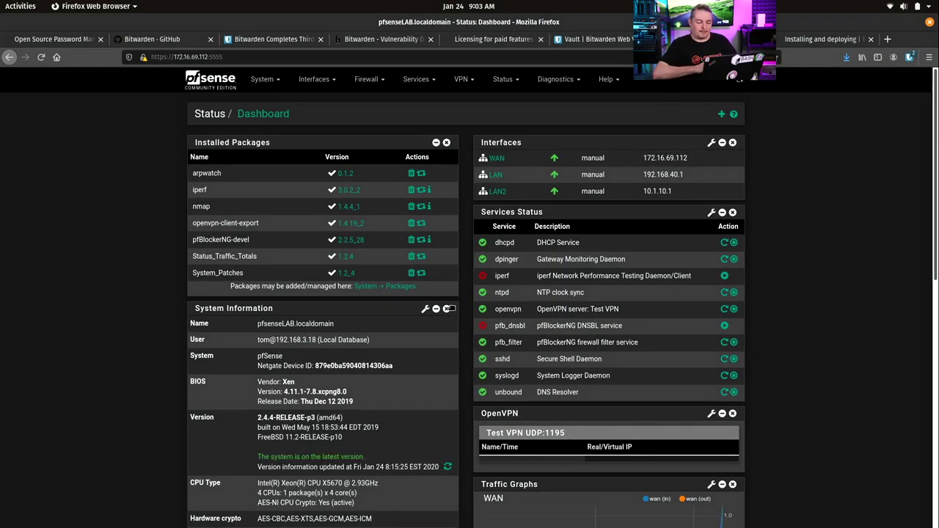
{"action": "left_click", "coordinate": [738, 84]}
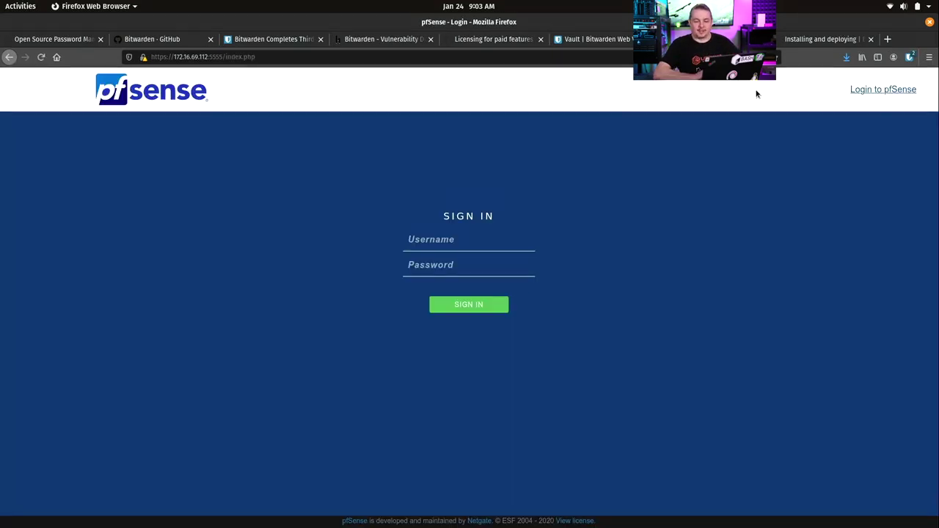
Fill the pfSense username and password from the unshared test login in the Bitwarden extension and sign in
{"action": "left_click", "coordinate": [613, 42]}
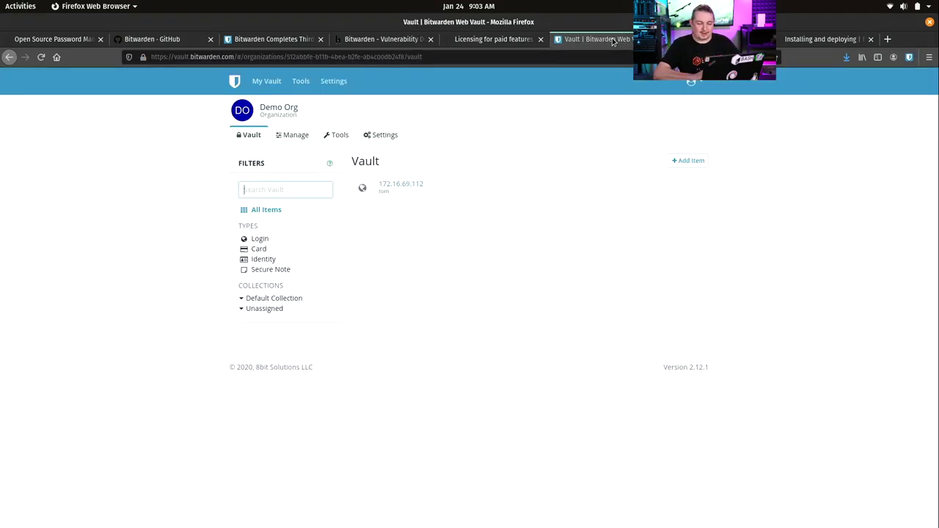
{"action": "left_click", "coordinate": [690, 41]}
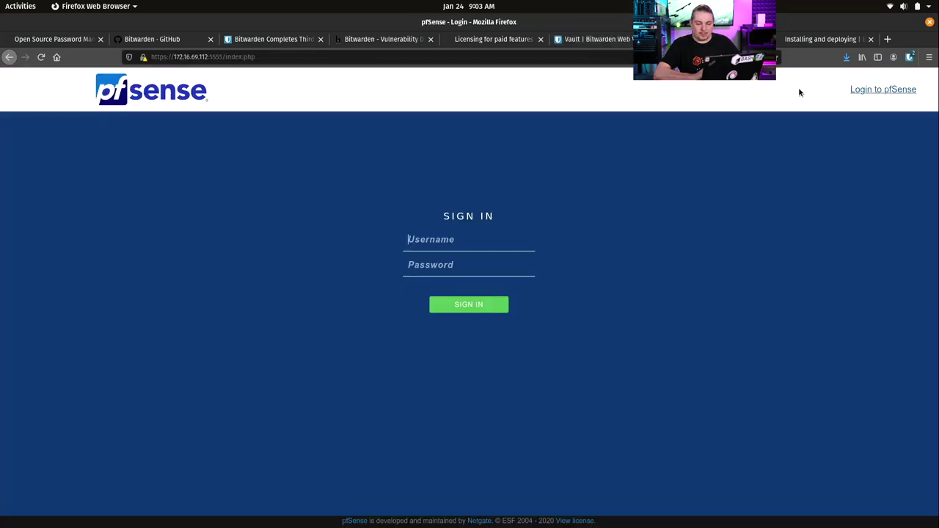
{"action": "left_click", "coordinate": [910, 57]}
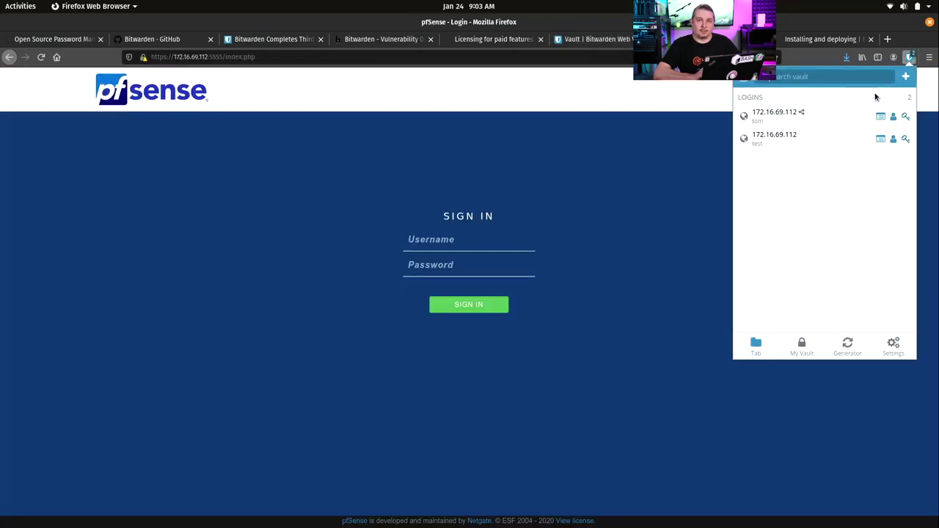
{"action": "left_click", "coordinate": [805, 140]}
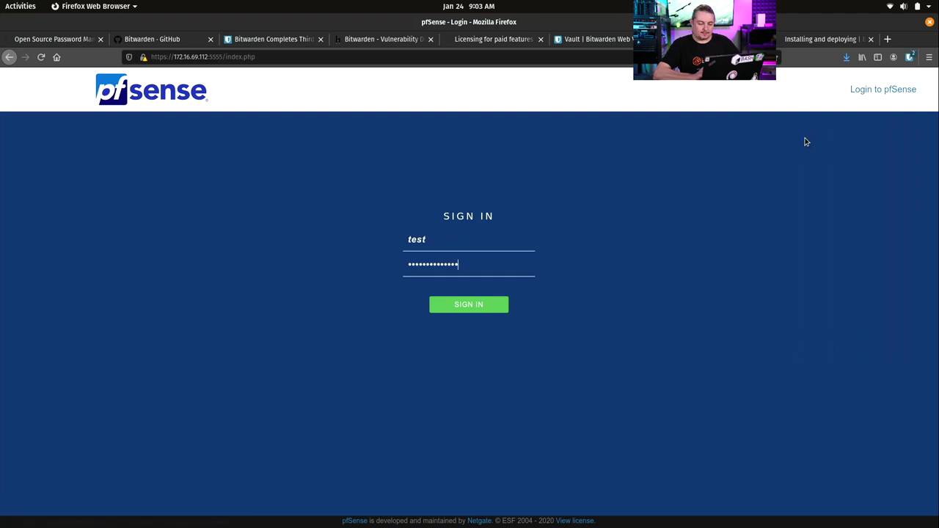
{"action": "left_click", "coordinate": [478, 307]}
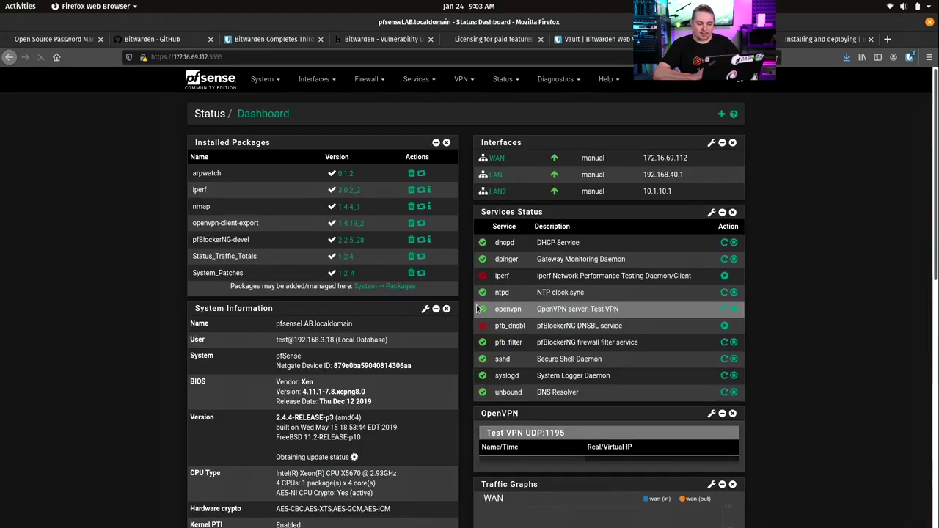
Switch back to the Bitwarden web vault and review Demo Org's people and the owner's user options
{"action": "left_click", "coordinate": [606, 39]}
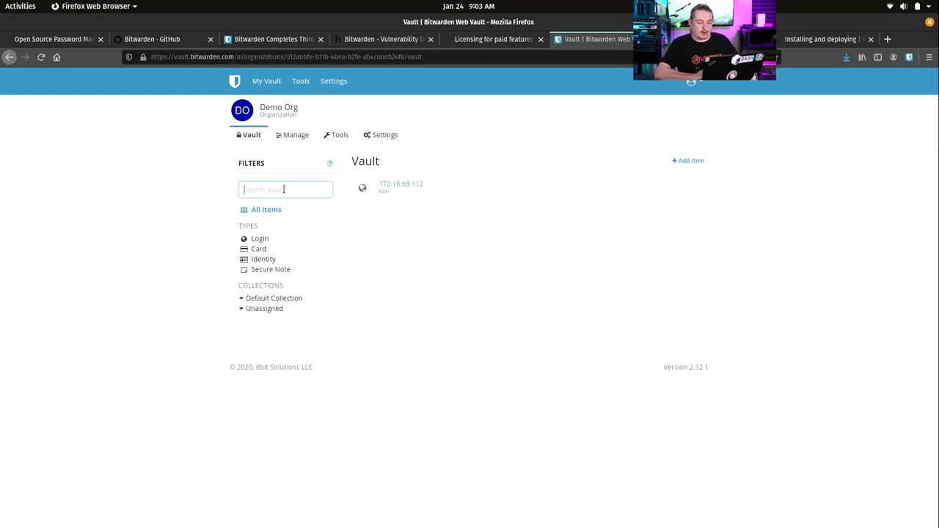
{"action": "left_click", "coordinate": [300, 135]}
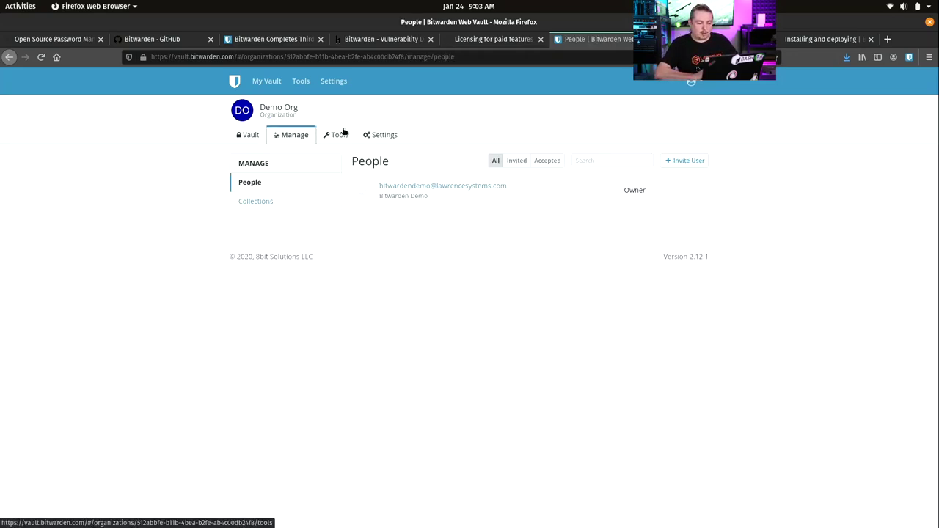
{"action": "left_click", "coordinate": [624, 159]}
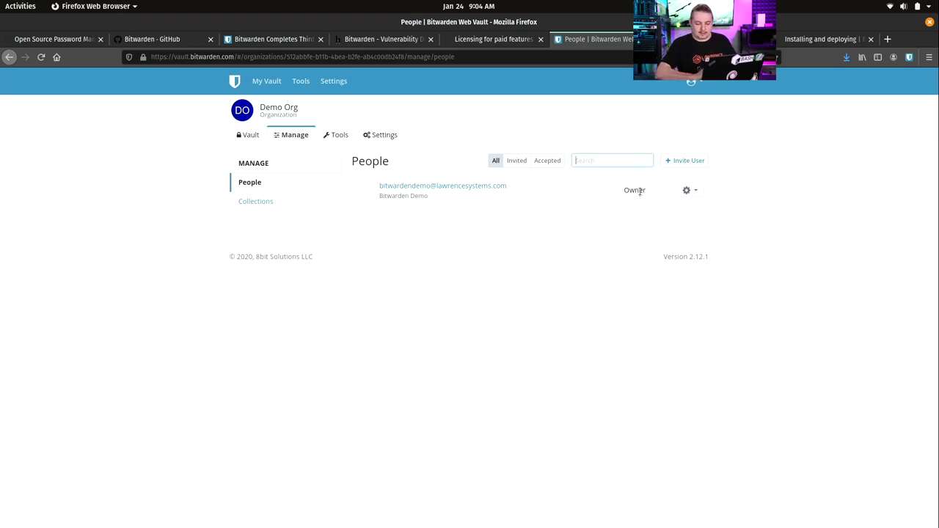
{"action": "left_click", "coordinate": [687, 190]}
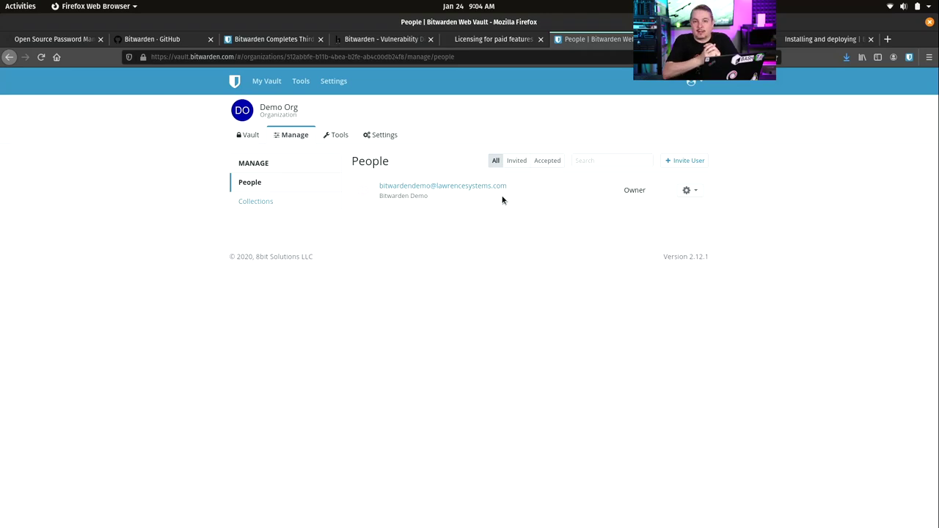
Inspect the Default Collection's settings among Demo Org's collections and close them without changes
{"action": "left_click", "coordinate": [275, 201]}
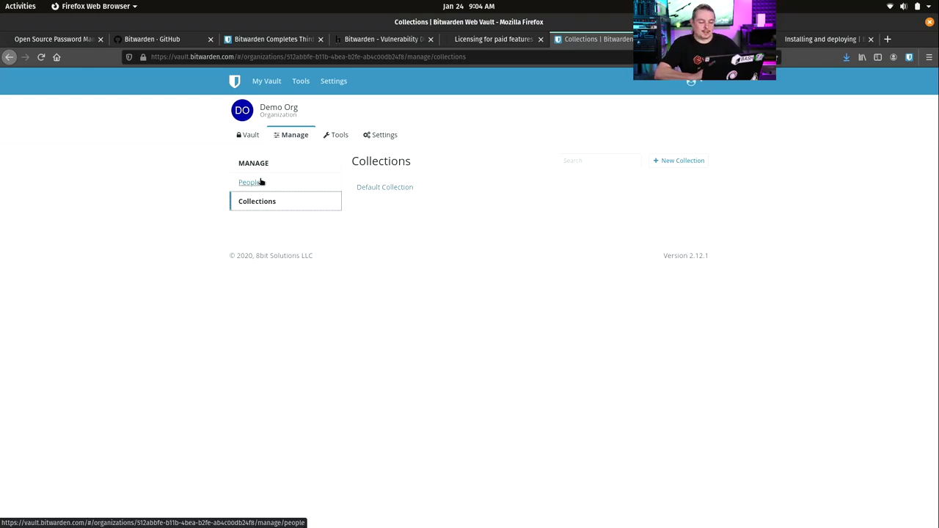
{"action": "left_click", "coordinate": [404, 187]}
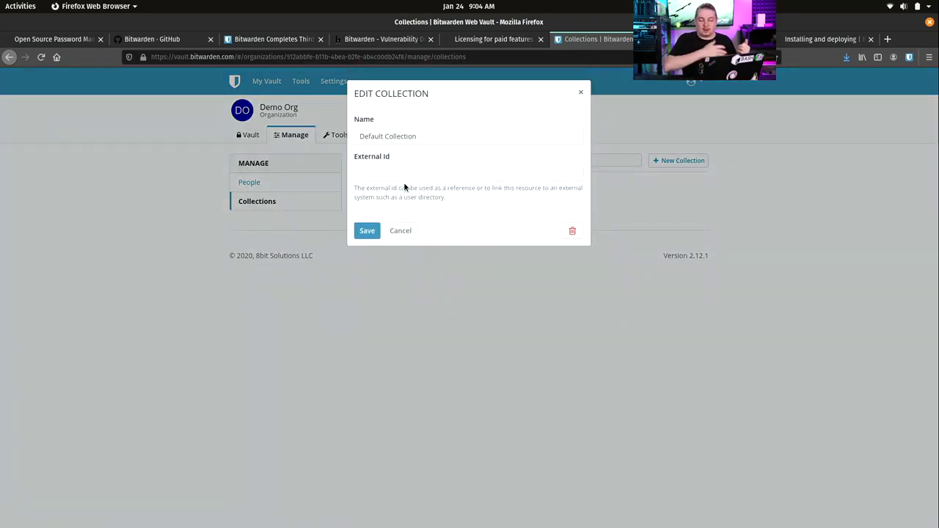
{"action": "left_click", "coordinate": [410, 232]}
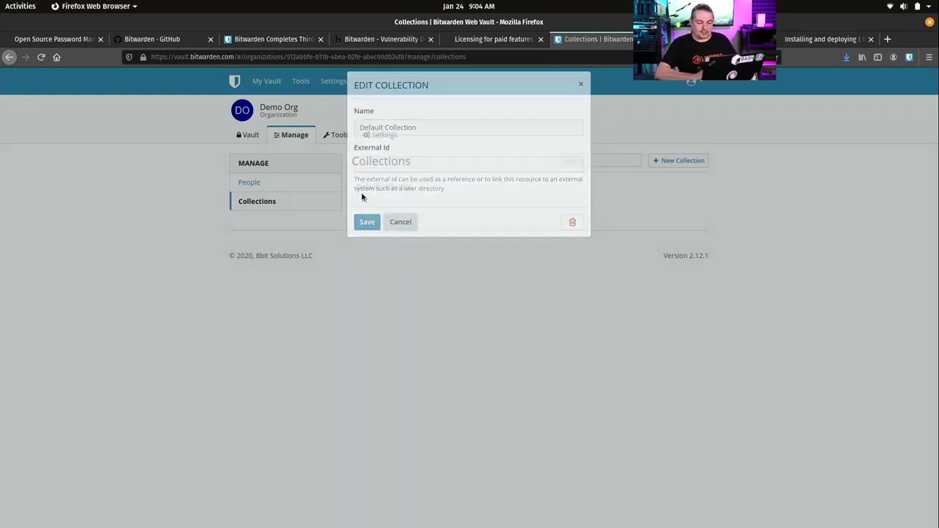
Check the items in Demo Org's vault and return to the personal items in My Vault
{"action": "left_click", "coordinate": [240, 135]}
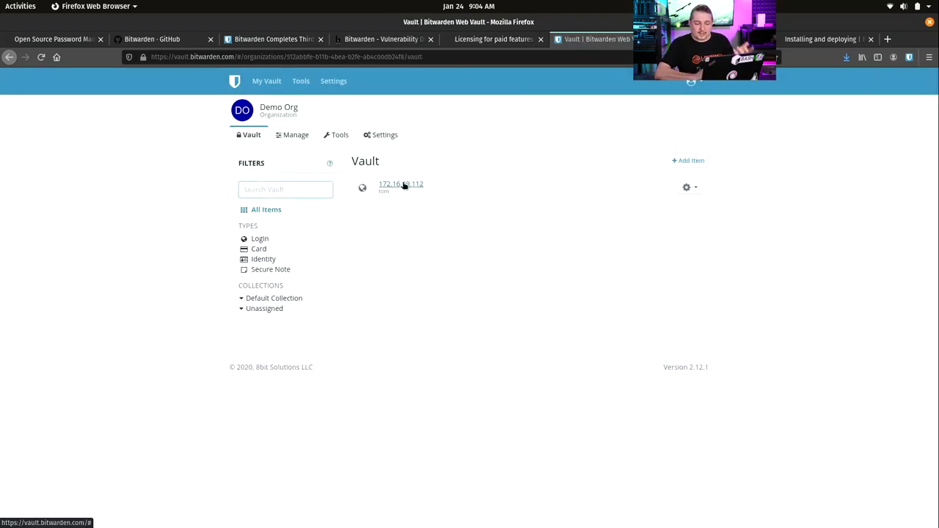
{"action": "left_click", "coordinate": [267, 81]}
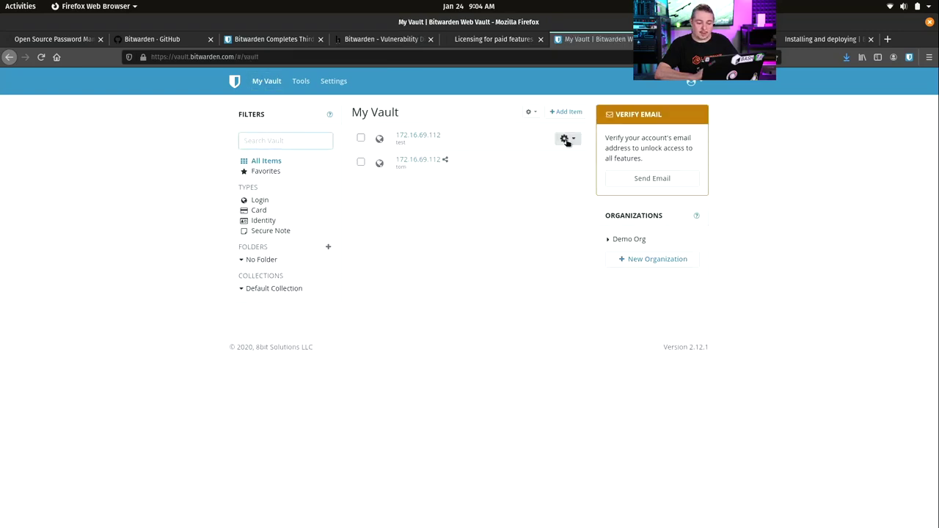
Share the test login from My Vault with Demo Org, assigning it to the Default Collection
{"action": "left_click", "coordinate": [565, 141]}
{"action": "left_click", "coordinate": [536, 198]}
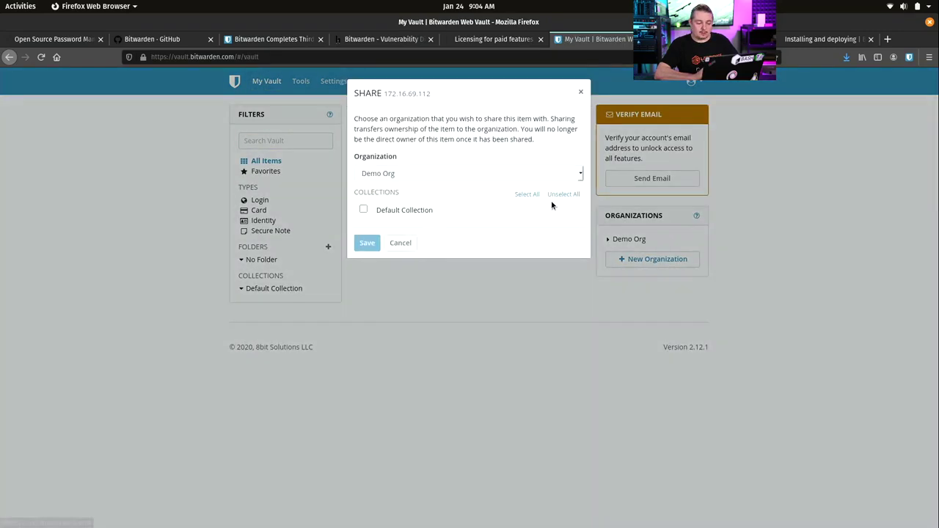
{"action": "left_click", "coordinate": [363, 210]}
{"action": "left_click", "coordinate": [408, 177]}
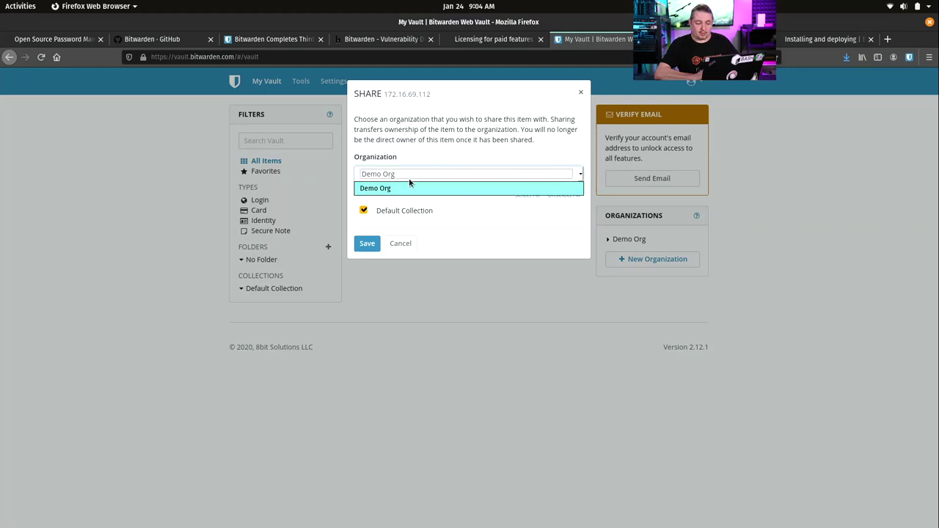
{"action": "left_click", "coordinate": [409, 183]}
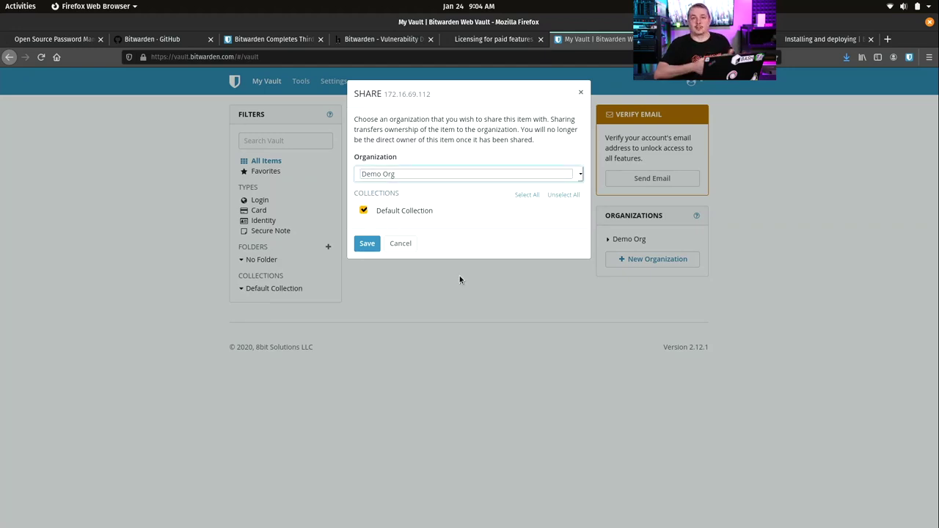
{"action": "left_click", "coordinate": [377, 242]}
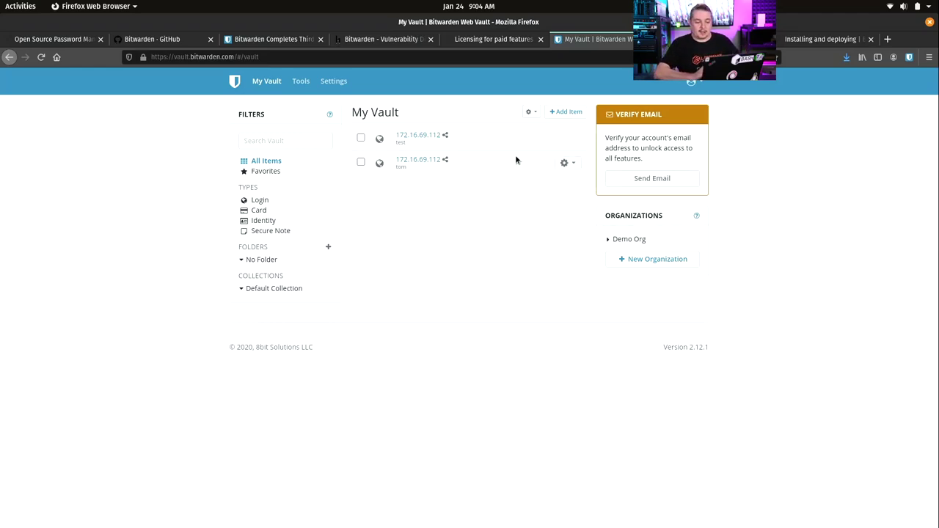
Check the test login's options in My Vault and in Demo Org's vault, and return to My Vault
{"action": "left_click", "coordinate": [565, 140]}
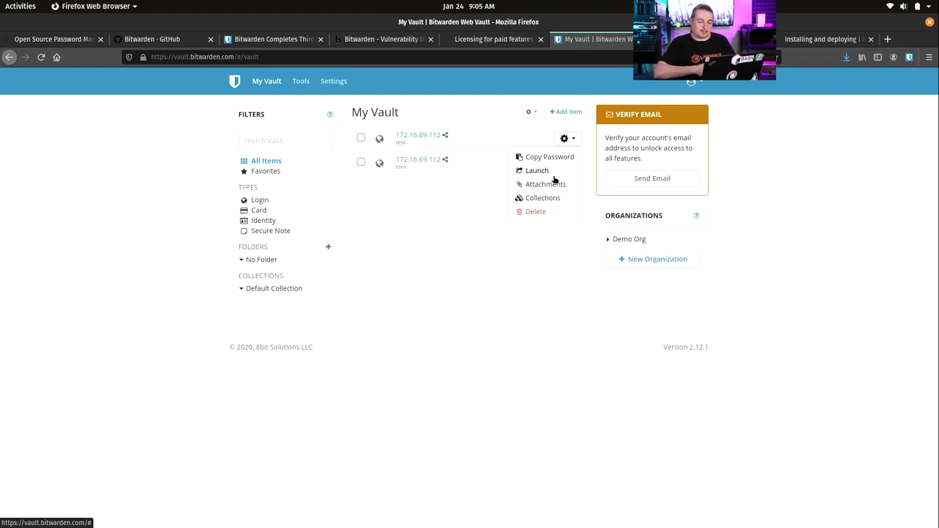
{"action": "left_click", "coordinate": [455, 243]}
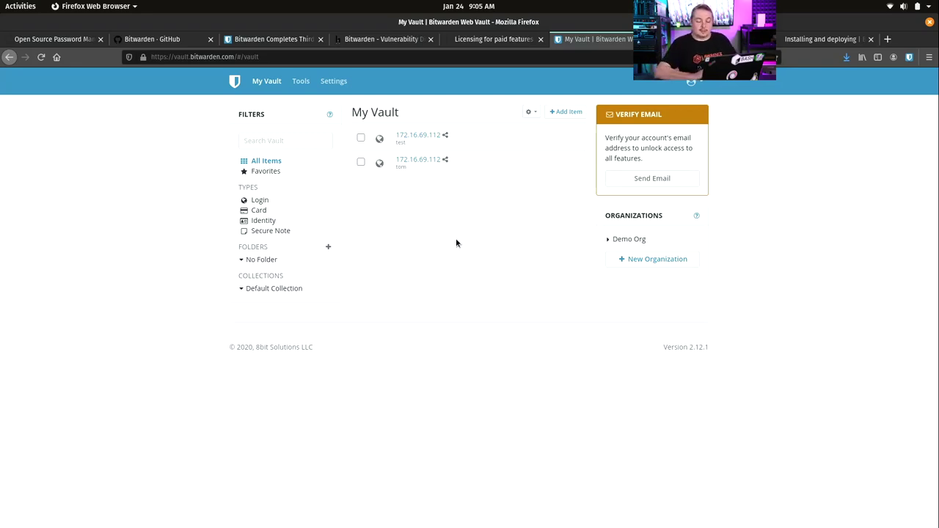
{"action": "left_click", "coordinate": [627, 240]}
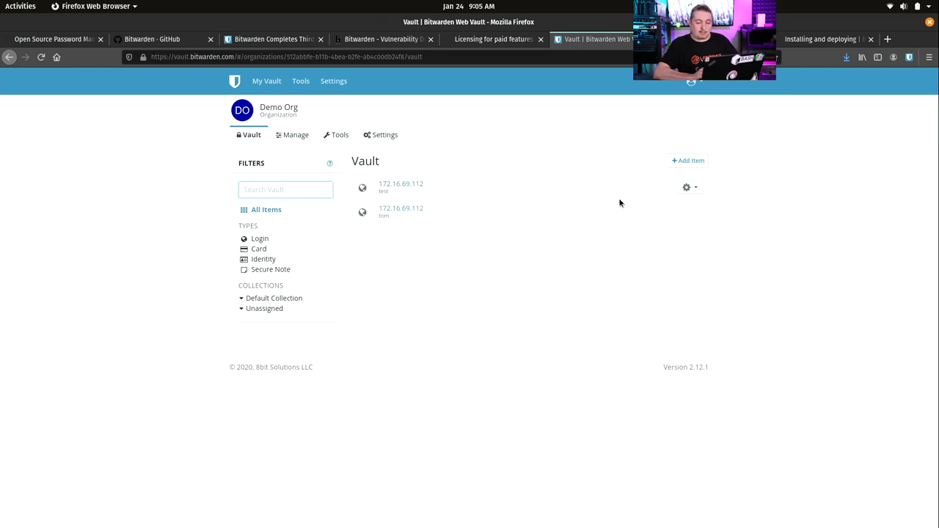
{"action": "left_click", "coordinate": [686, 188]}
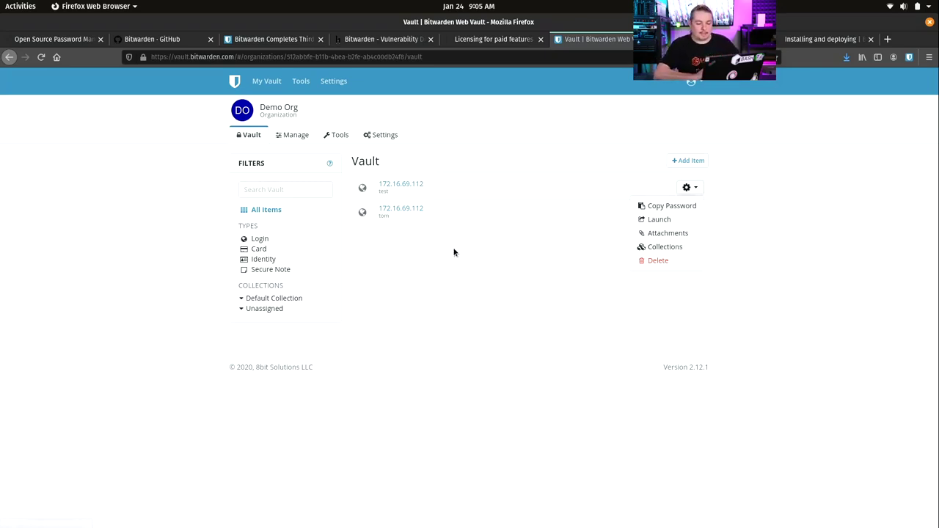
{"action": "left_click", "coordinate": [477, 140]}
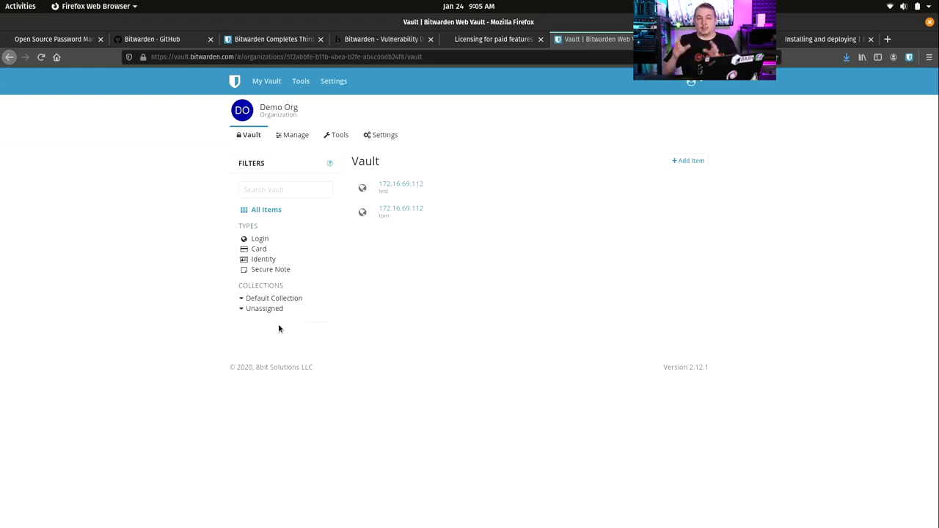
{"action": "left_click", "coordinate": [269, 81]}
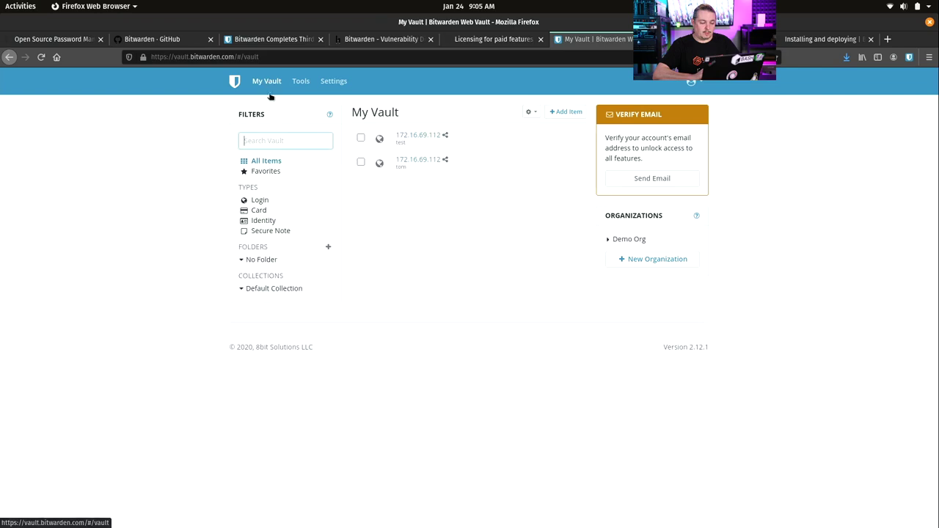
Filter My Vault by the Login, Card and Identity item types in turn
{"action": "left_click", "coordinate": [265, 206]}
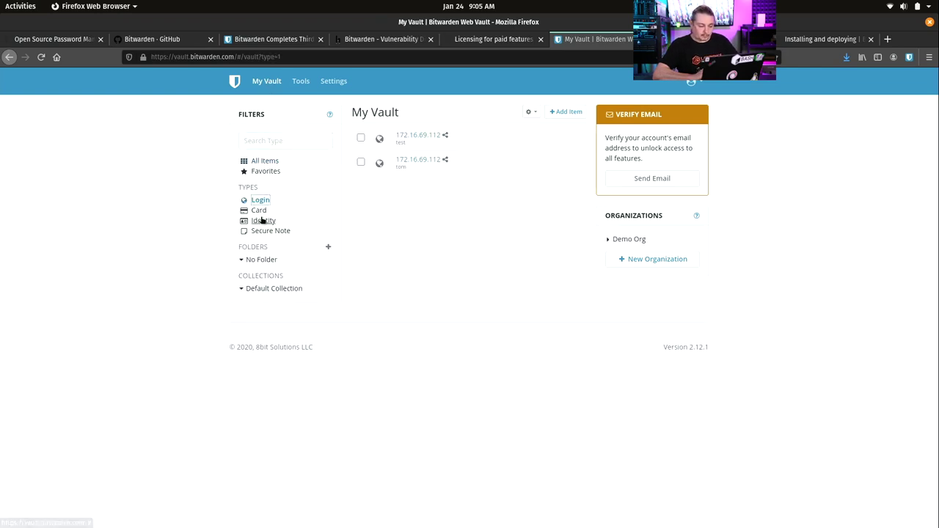
{"action": "left_click", "coordinate": [262, 212]}
{"action": "left_click", "coordinate": [263, 221]}
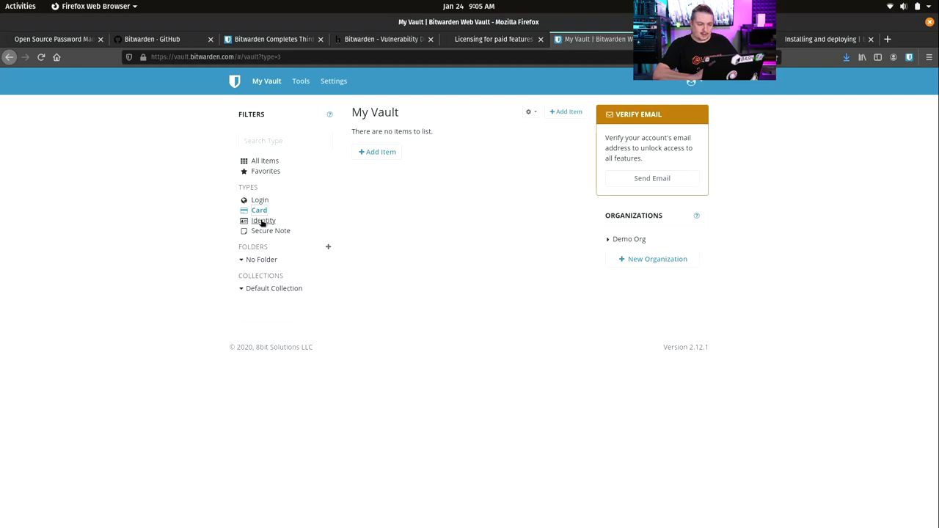
Open a new Identity item form, look over all its fields and close it without saving
{"action": "left_click", "coordinate": [380, 152]}
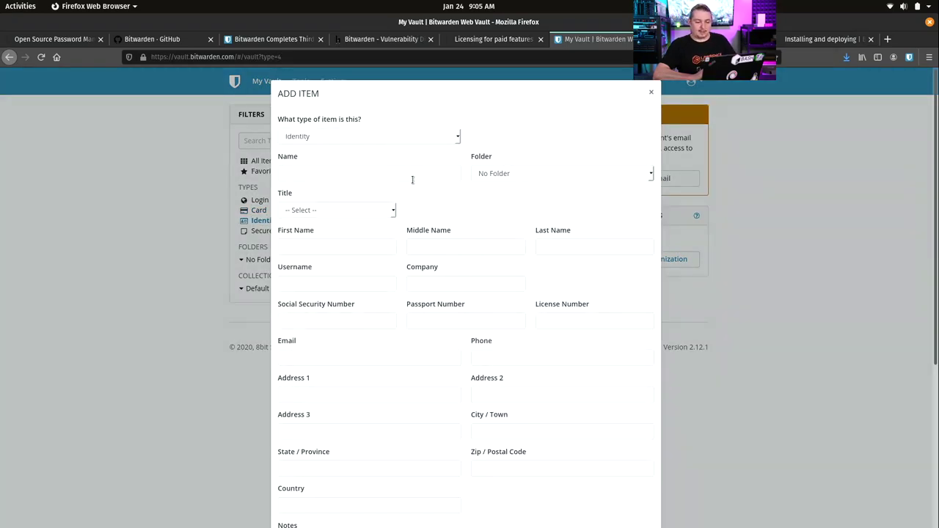
{"action": "left_click", "coordinate": [412, 177]}
{"action": "scroll", "coordinate": [413, 181], "scroll_direction": "down", "scroll_amount": 5}
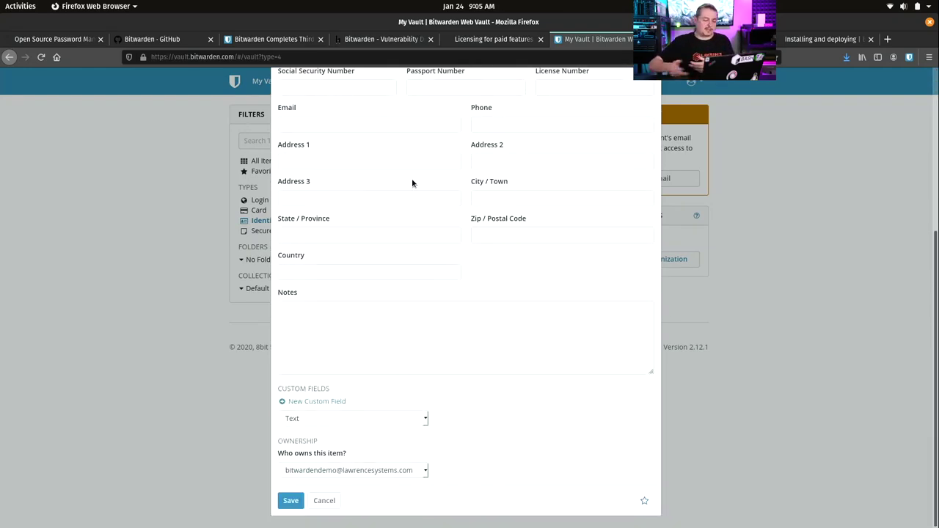
{"action": "scroll", "coordinate": [412, 178], "scroll_direction": "up", "scroll_amount": 1}
{"action": "scroll", "coordinate": [412, 178], "scroll_direction": "up", "scroll_amount": 5}
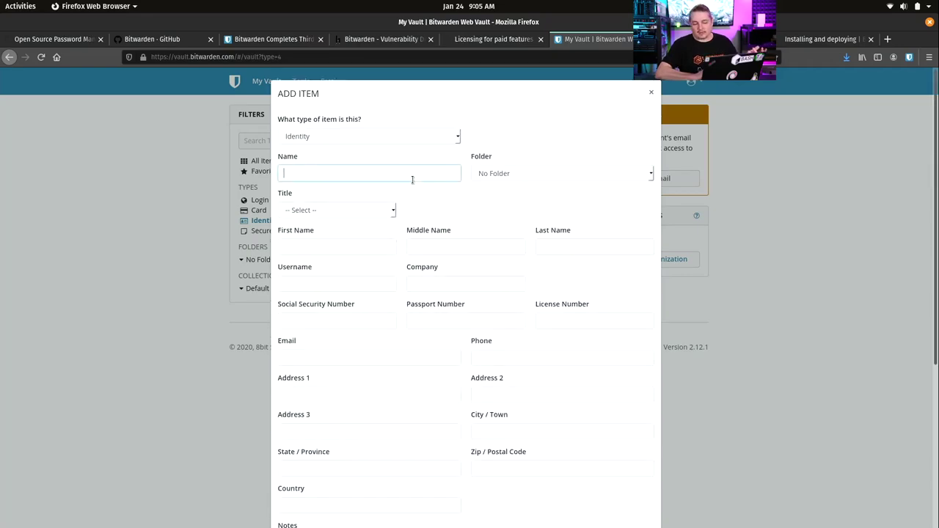
{"action": "left_click", "coordinate": [652, 91]}
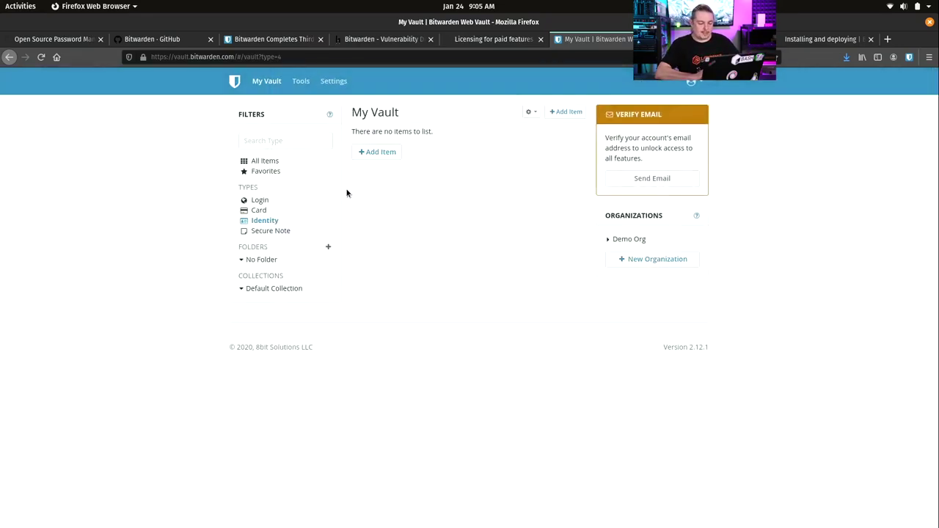
Start a new Card item in My Vault and choose Visa as its brand
{"action": "left_click", "coordinate": [259, 211]}
{"action": "left_click", "coordinate": [373, 152]}
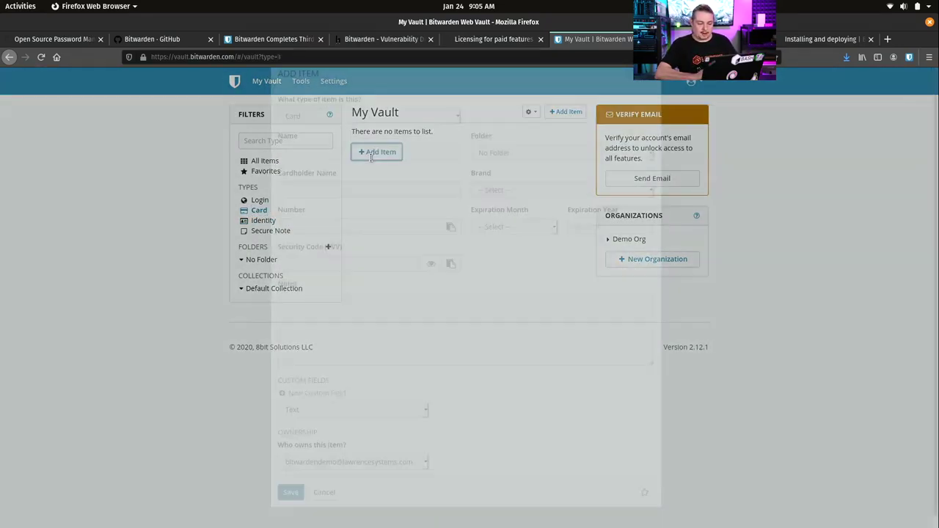
{"action": "left_click", "coordinate": [385, 136]}
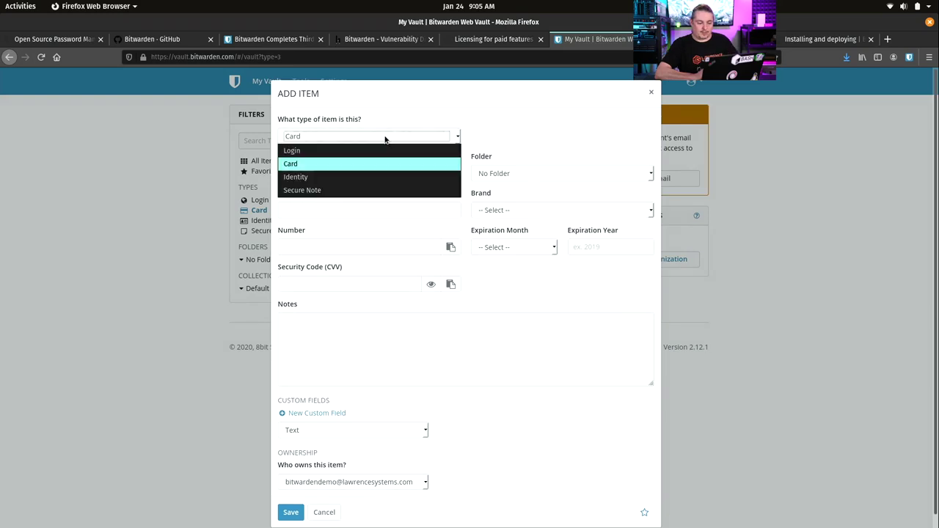
{"action": "left_click", "coordinate": [349, 165]}
{"action": "left_click", "coordinate": [360, 169]}
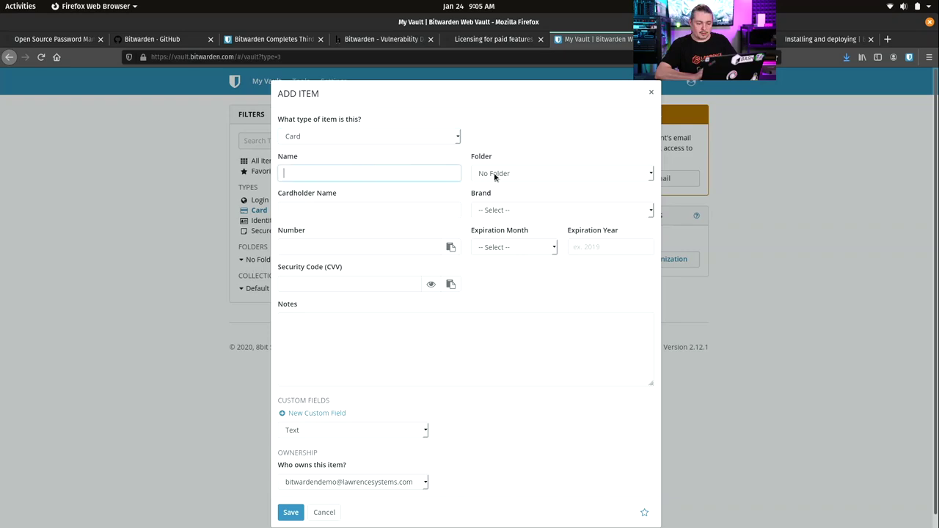
{"action": "left_click", "coordinate": [372, 211]}
{"action": "left_click", "coordinate": [507, 208]}
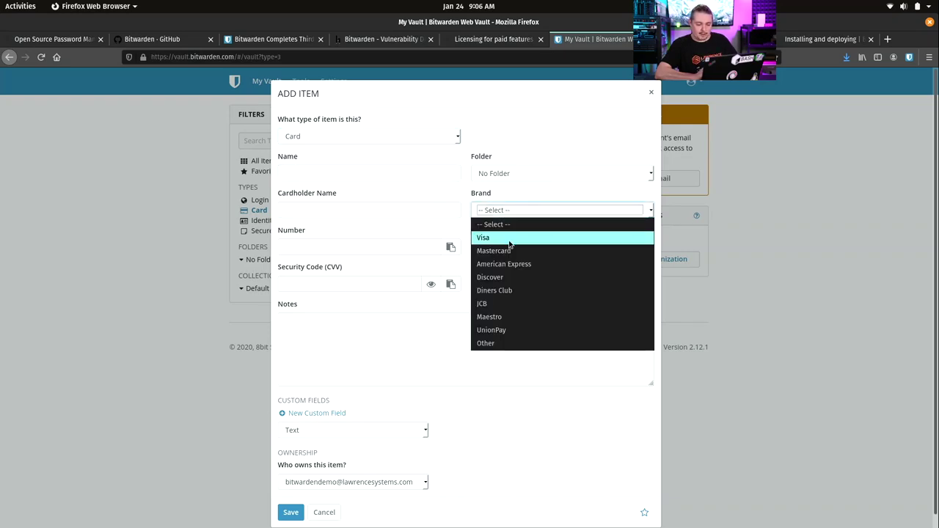
{"action": "left_click", "coordinate": [509, 237]}
{"action": "scroll", "coordinate": [438, 328], "scroll_direction": "down", "scroll_amount": 1}
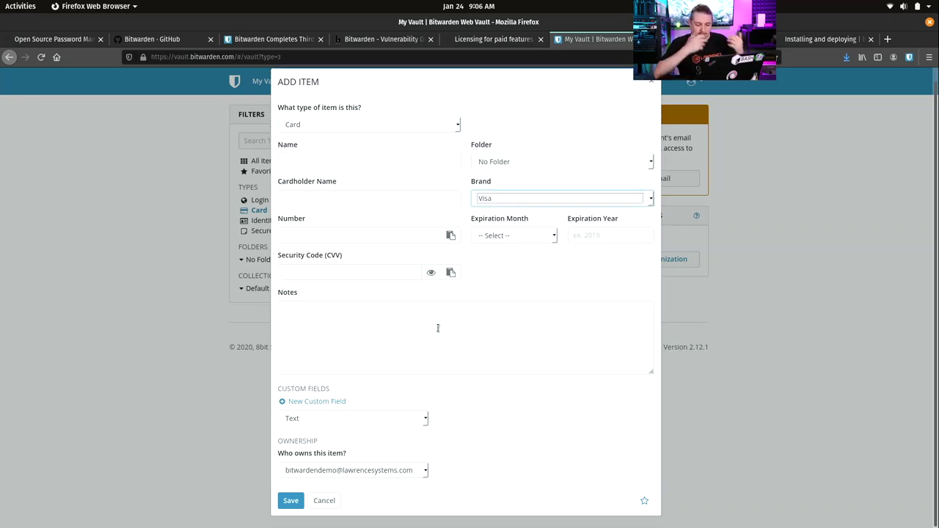
Check the ownership choices for the new card item and discard the item without saving
{"action": "left_click", "coordinate": [344, 472]}
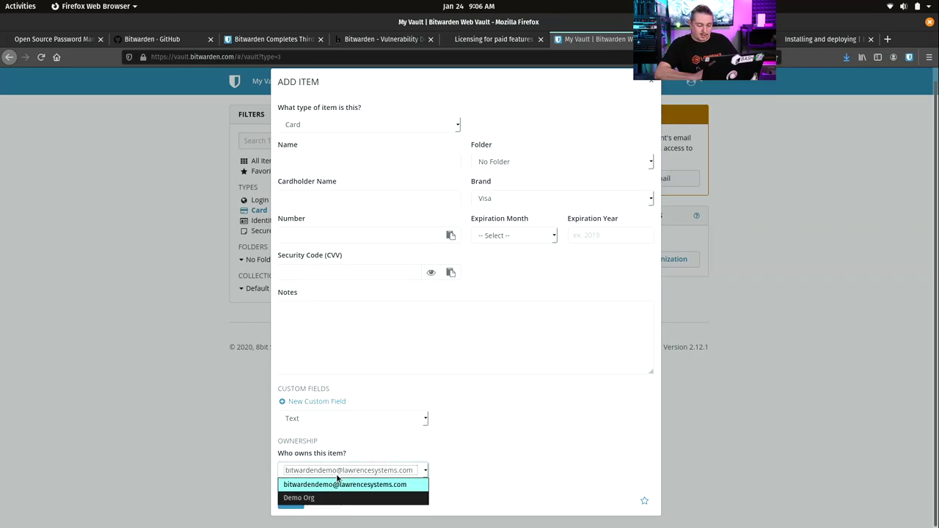
{"action": "left_click", "coordinate": [373, 471]}
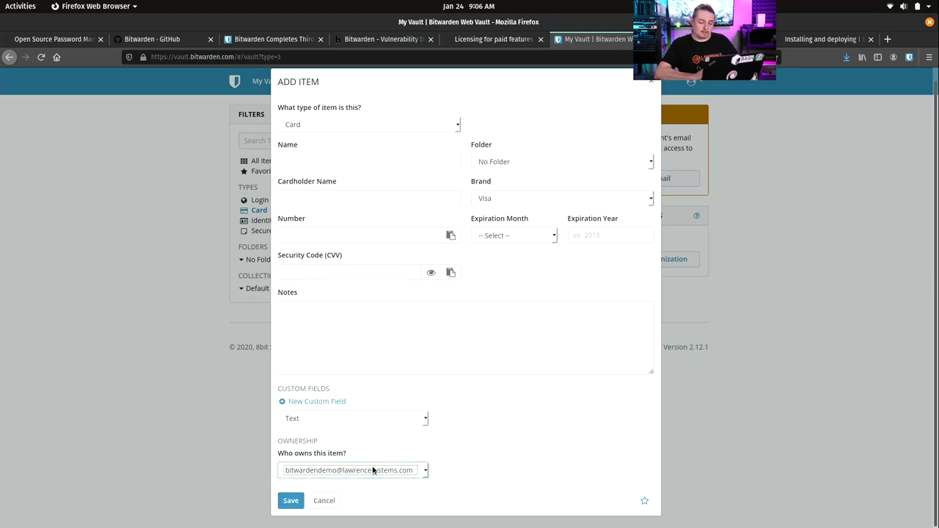
{"action": "left_click", "coordinate": [373, 471]}
{"action": "left_click", "coordinate": [254, 442]}
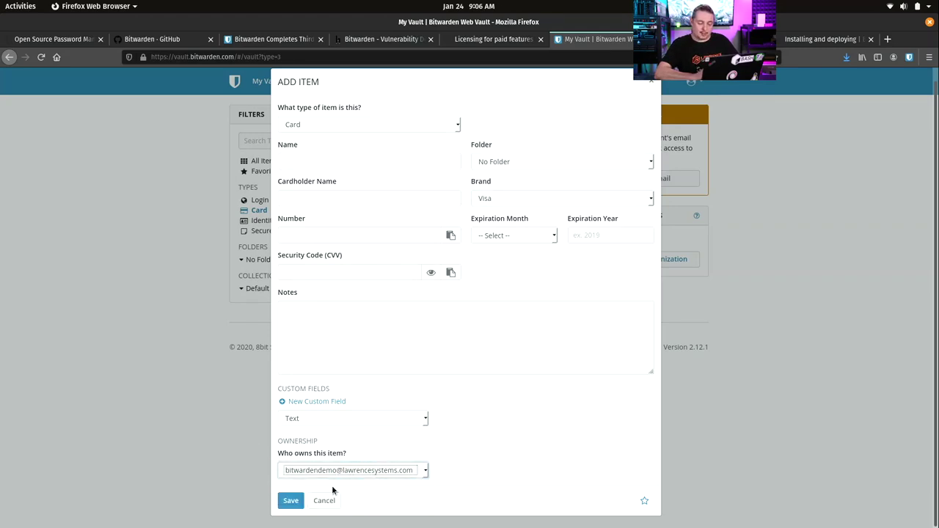
{"action": "left_click", "coordinate": [325, 501]}
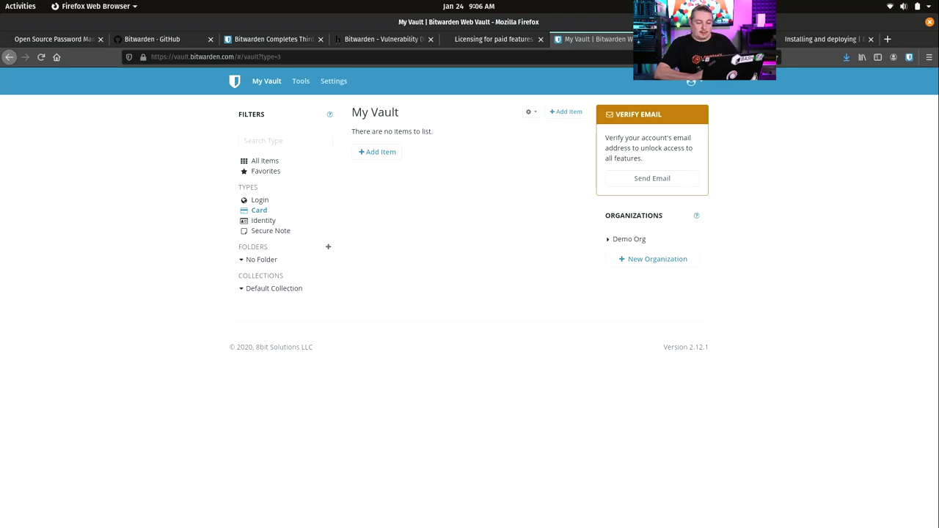
Check the logins the Bitwarden extension offers on the pfSense sign-in page and return to the web vault
{"action": "key", "text": "ctrl+Tab"}
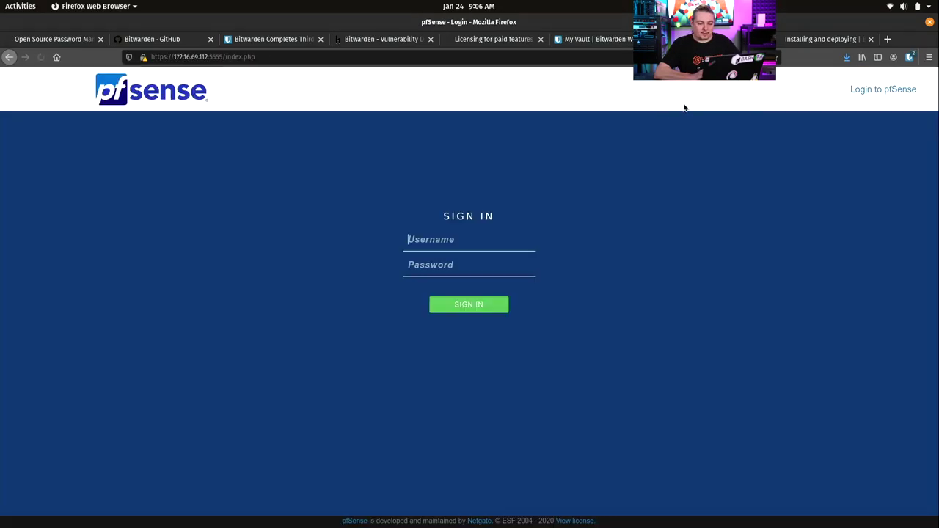
{"action": "left_click", "coordinate": [908, 56]}
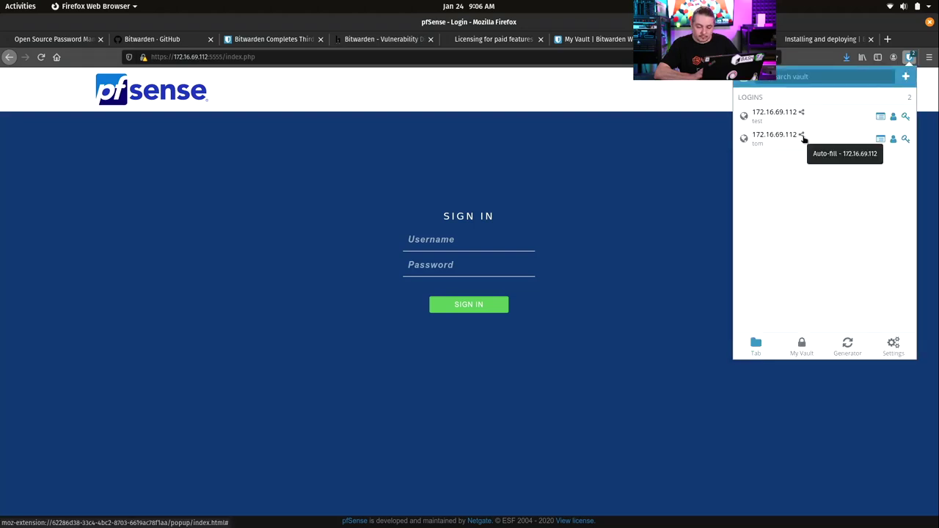
{"action": "left_click", "coordinate": [598, 40]}
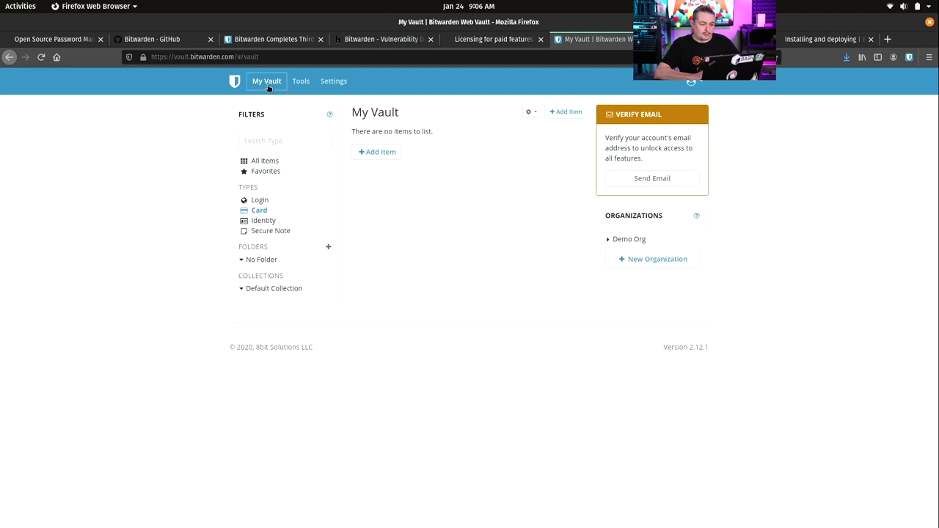
Show all items in My Vault and delete the shared test login
{"action": "left_click", "coordinate": [266, 162]}
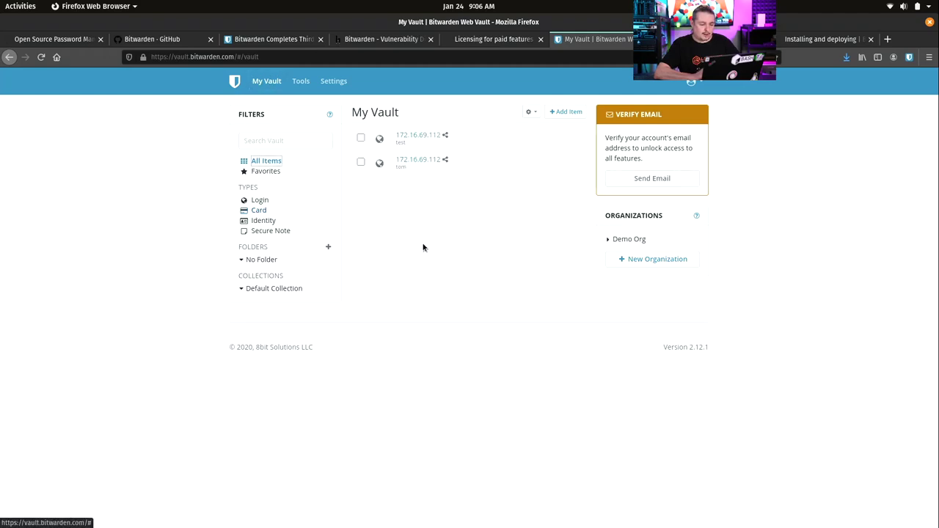
{"action": "left_click", "coordinate": [360, 138]}
{"action": "left_click", "coordinate": [577, 139]}
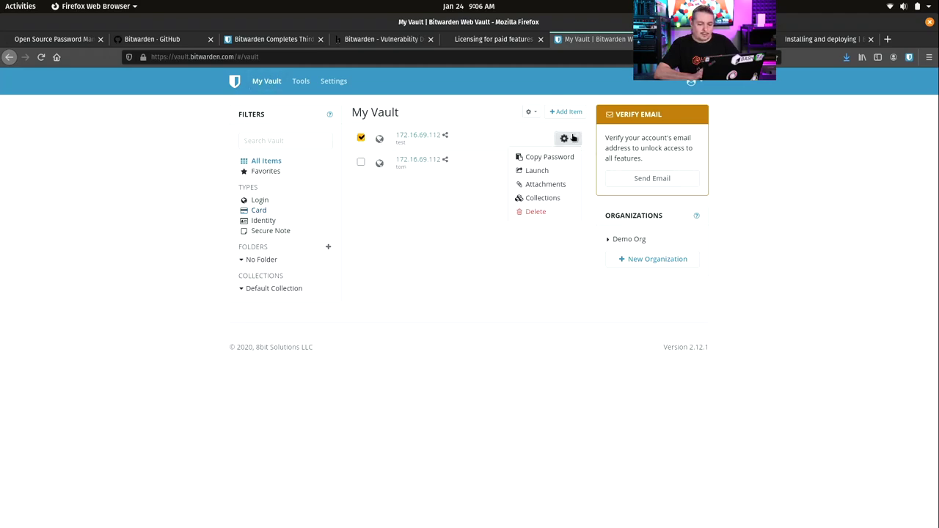
{"action": "left_click", "coordinate": [552, 212]}
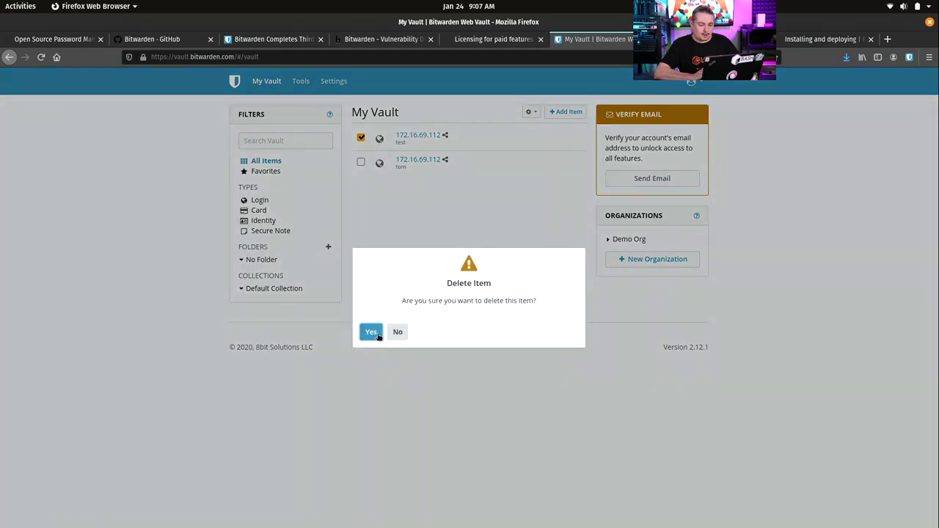
{"action": "left_click", "coordinate": [371, 332]}
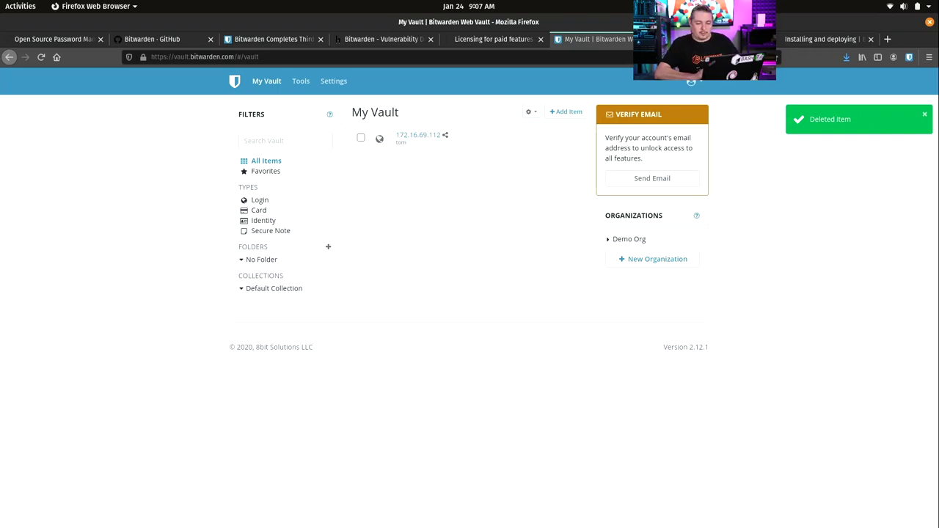
Switch to the pfSense page, auto-fill the username and password from the remaining shared login and sign in
{"action": "left_click", "coordinate": [719, 39]}
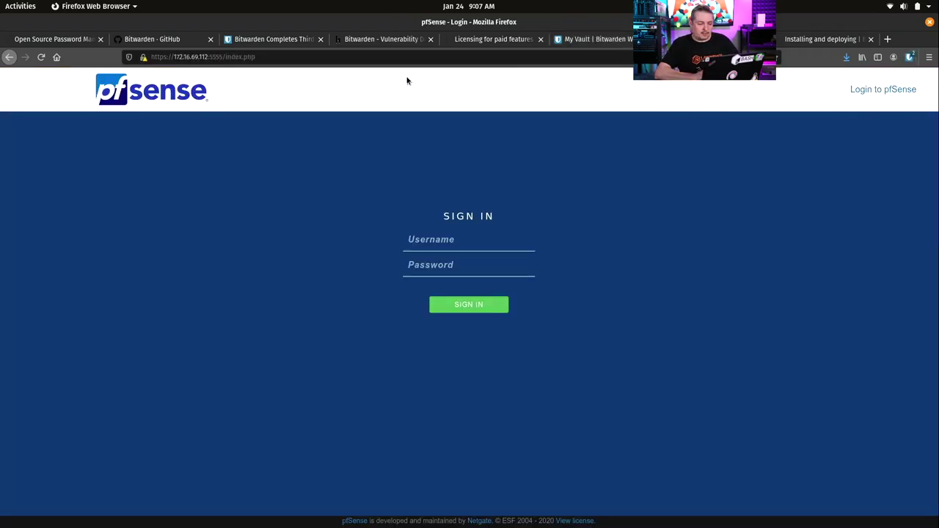
{"action": "left_click", "coordinate": [911, 59]}
{"action": "left_click", "coordinate": [776, 114]}
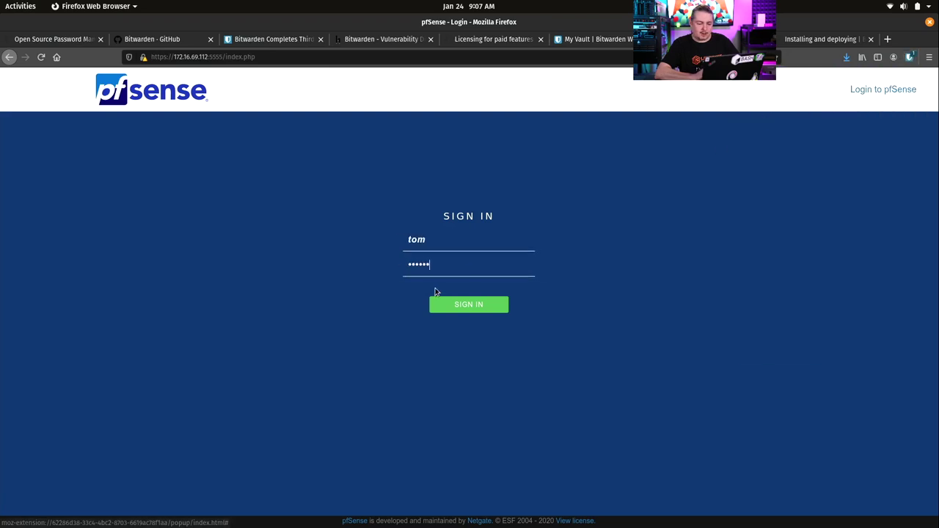
{"action": "left_click", "coordinate": [441, 304]}
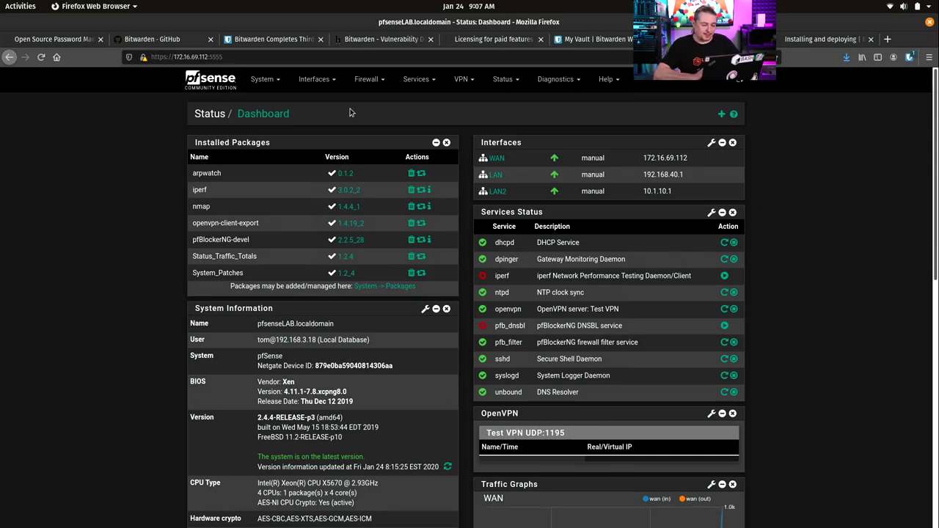
Open the test user for editing in the pfSense User Manager, ready for a new password
{"action": "left_click", "coordinate": [264, 79]}
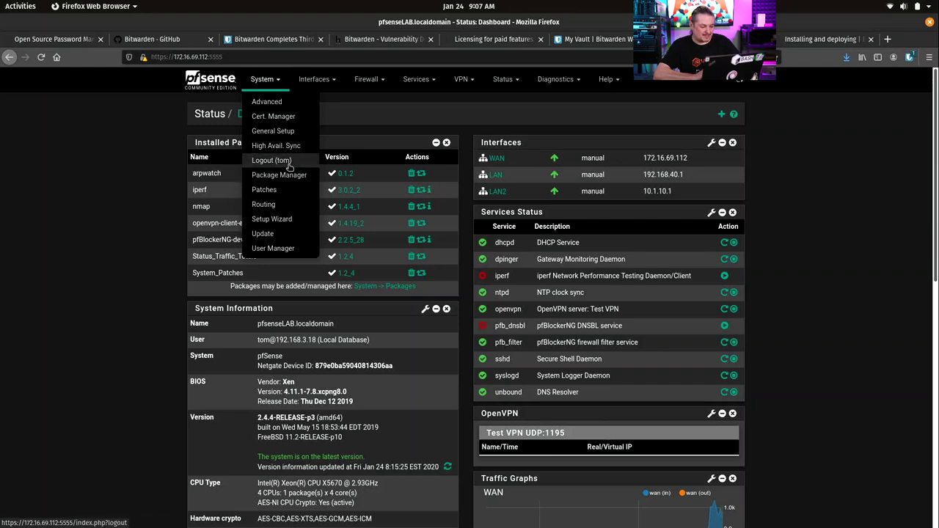
{"action": "left_click", "coordinate": [288, 246]}
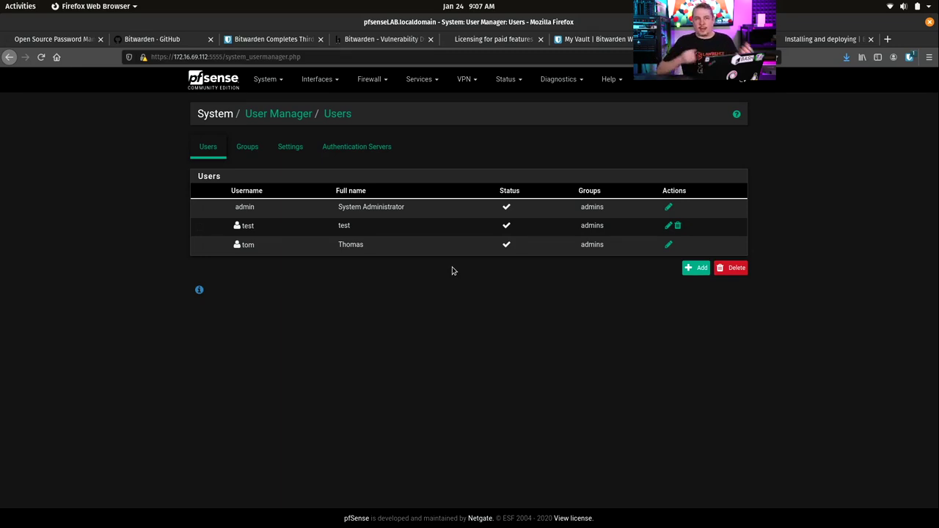
{"action": "left_click", "coordinate": [669, 227]}
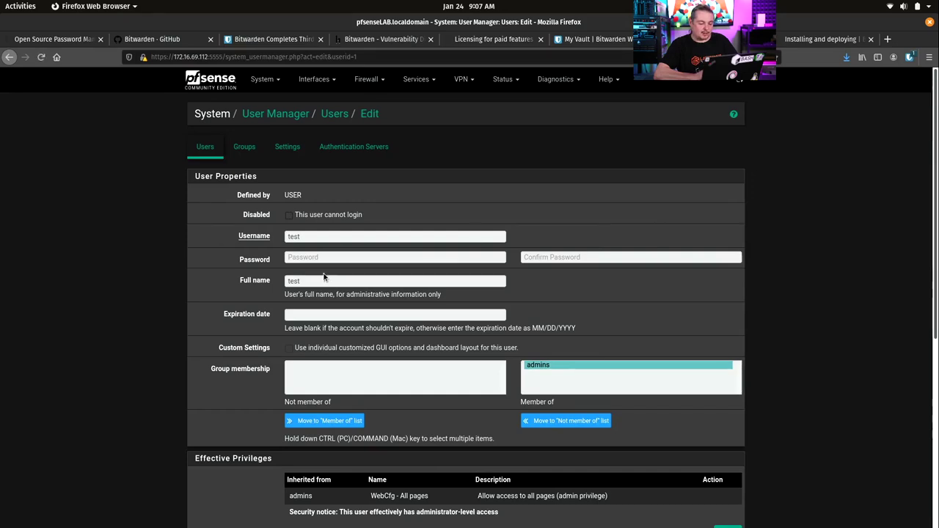
{"action": "left_click", "coordinate": [358, 255]}
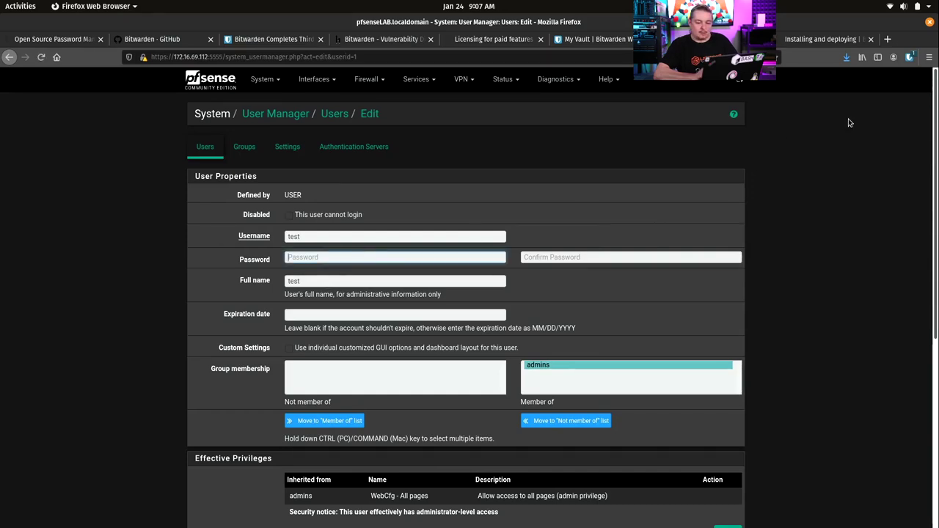
Set the Bitwarden extension's password generator to a length of 17, trying out the special-character and number options and reviewing the remaining ones
{"action": "left_click", "coordinate": [910, 58]}
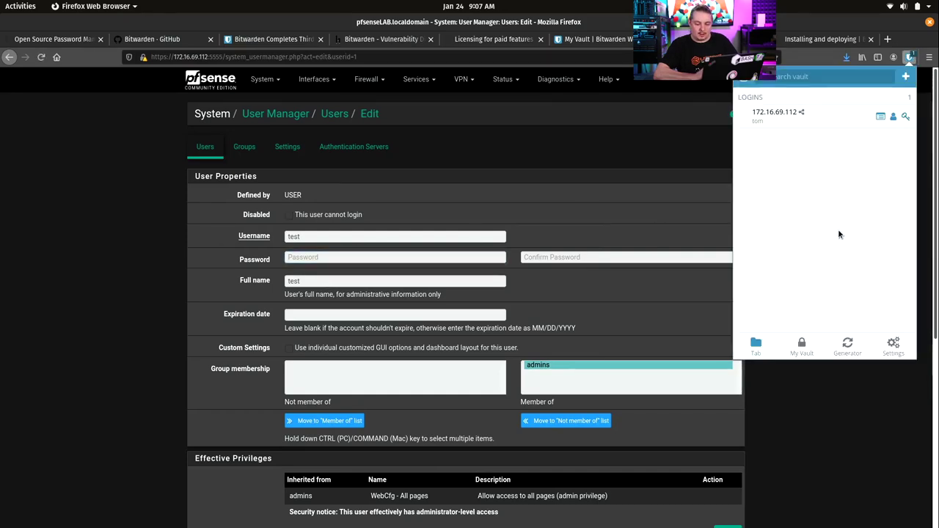
{"action": "left_click", "coordinate": [847, 347]}
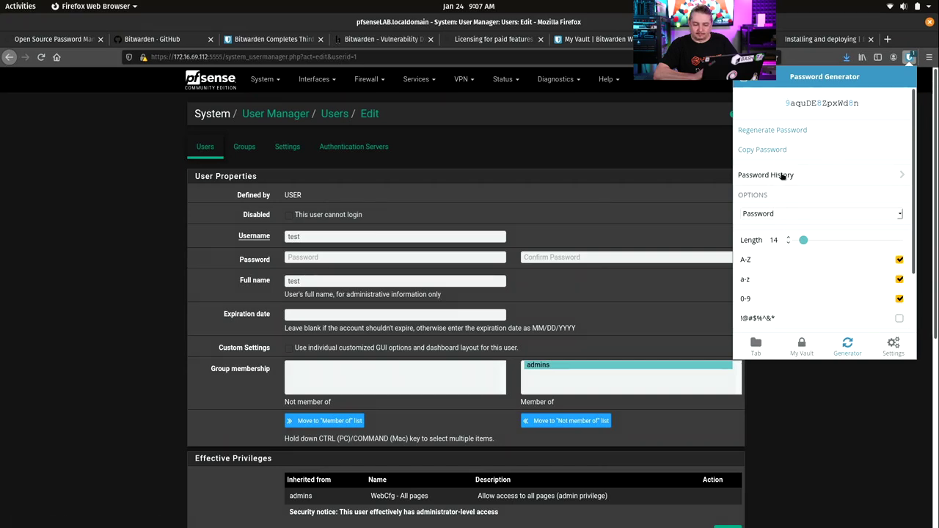
{"action": "left_click_drag", "start_coordinate": [804, 240], "coordinate": [806, 240]}
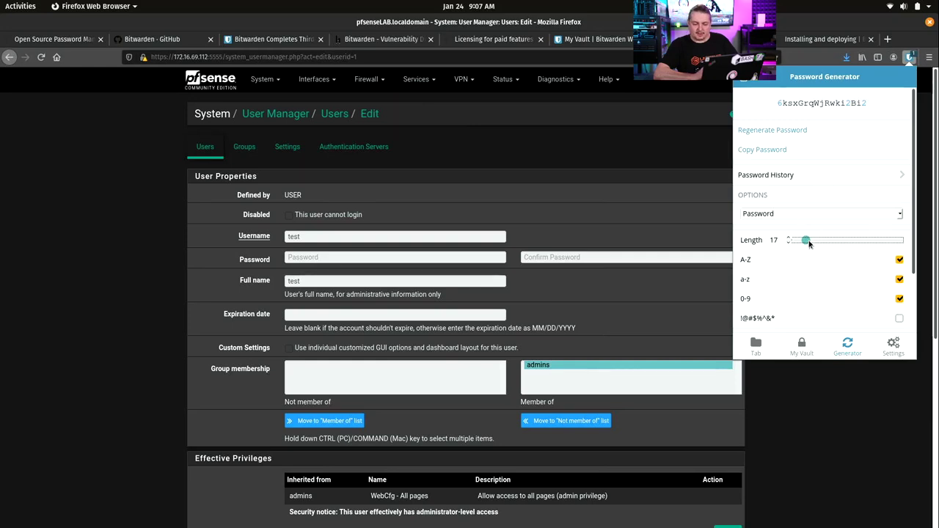
{"action": "left_click", "coordinate": [900, 318]}
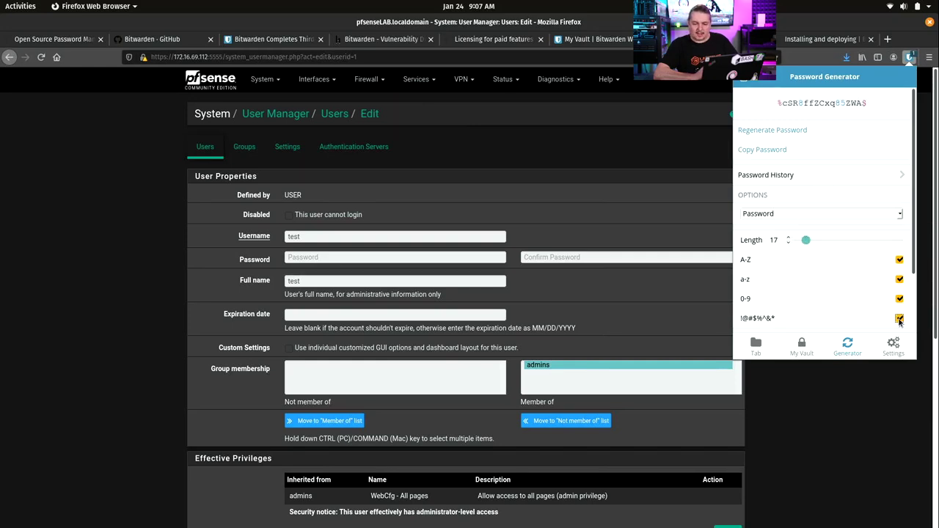
{"action": "left_click", "coordinate": [899, 318]}
{"action": "left_click", "coordinate": [900, 299]}
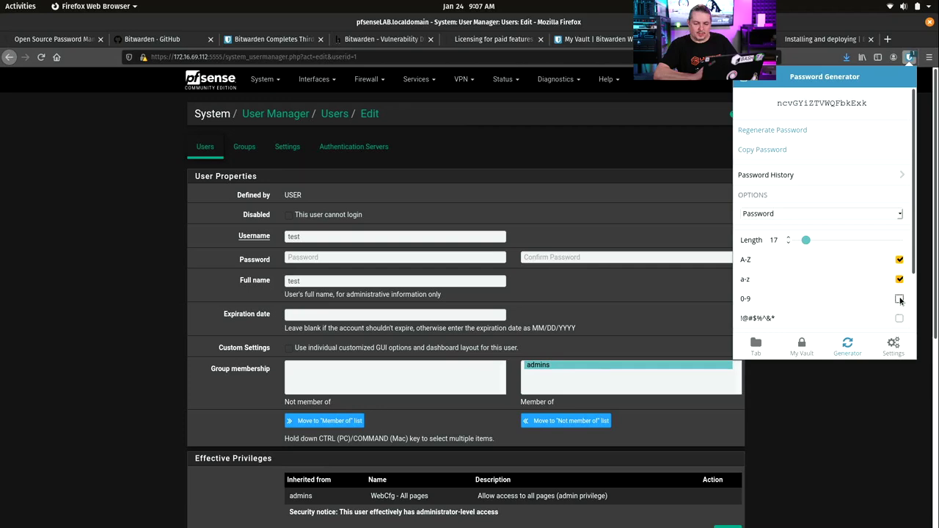
{"action": "left_click", "coordinate": [900, 299]}
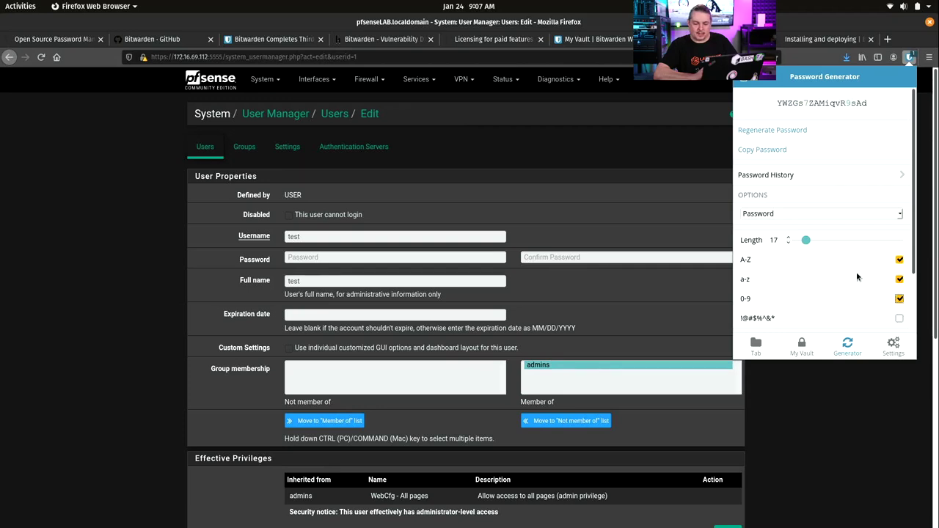
{"action": "scroll", "coordinate": [880, 301], "scroll_direction": "down", "scroll_amount": 3}
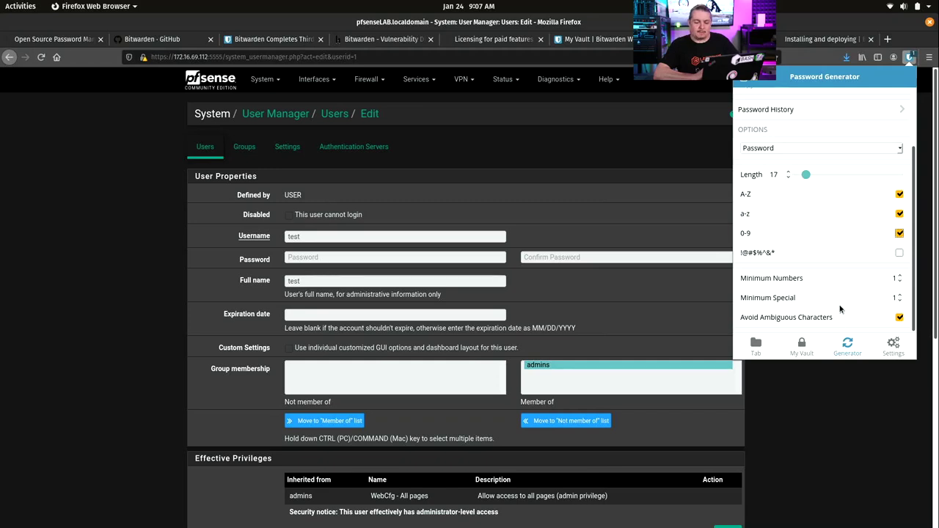
{"action": "scroll", "coordinate": [840, 294], "scroll_direction": "up", "scroll_amount": 3}
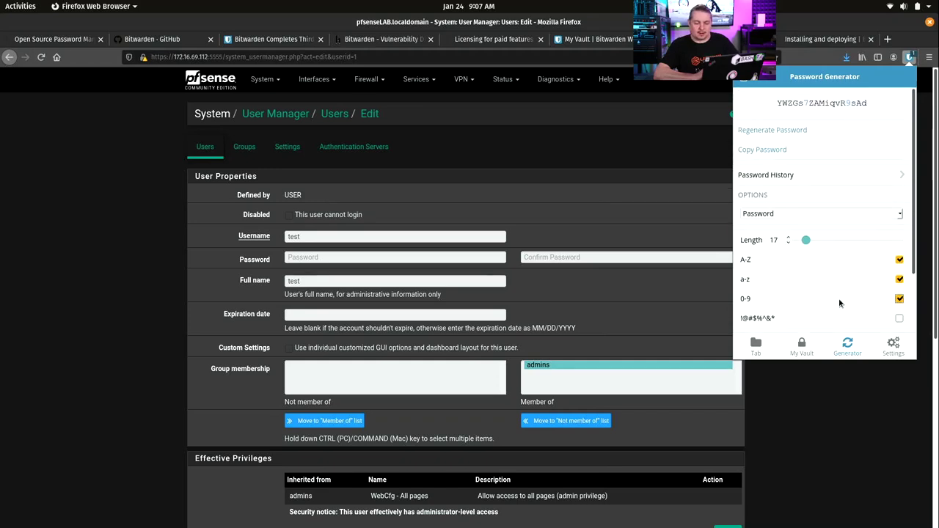
Regenerate the password several times and copy the final one
{"action": "left_click", "coordinate": [803, 132]}
{"action": "left_click", "coordinate": [802, 132]}
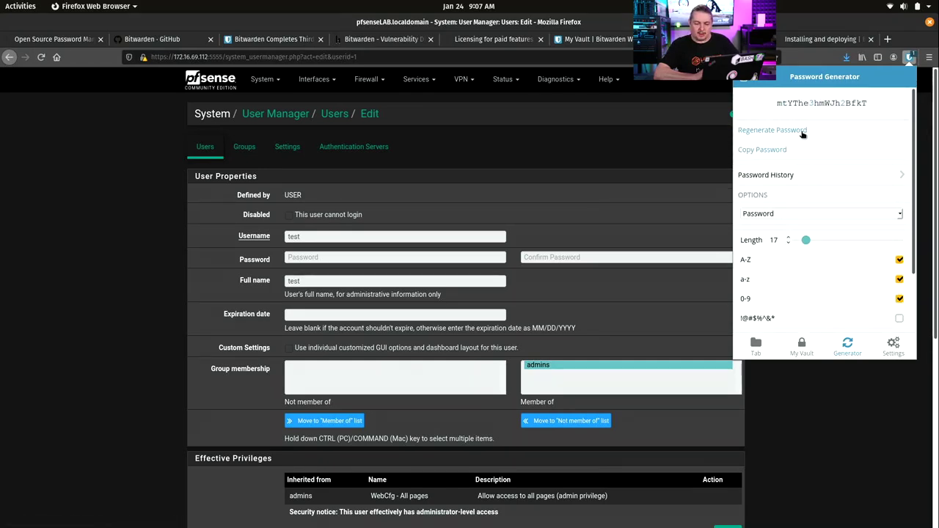
{"action": "left_click", "coordinate": [803, 133]}
{"action": "left_click", "coordinate": [803, 133]}
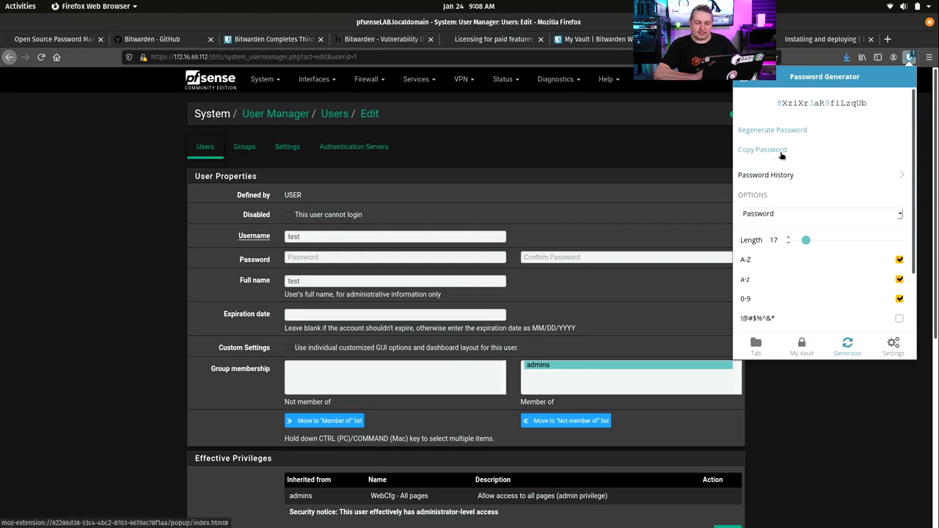
{"action": "left_click", "coordinate": [783, 150]}
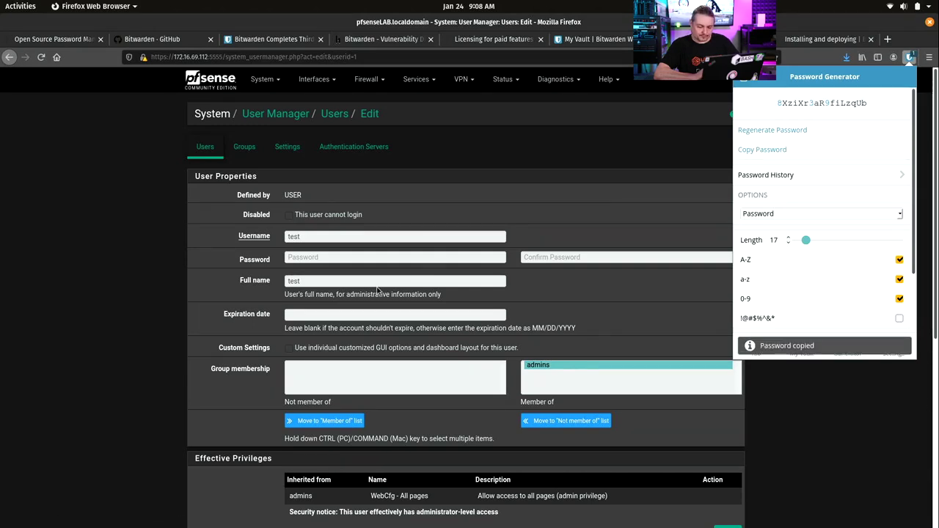
Enter and confirm the generated password for the test user, then save the user and its login in Bitwarden
{"action": "left_click", "coordinate": [332, 258]}
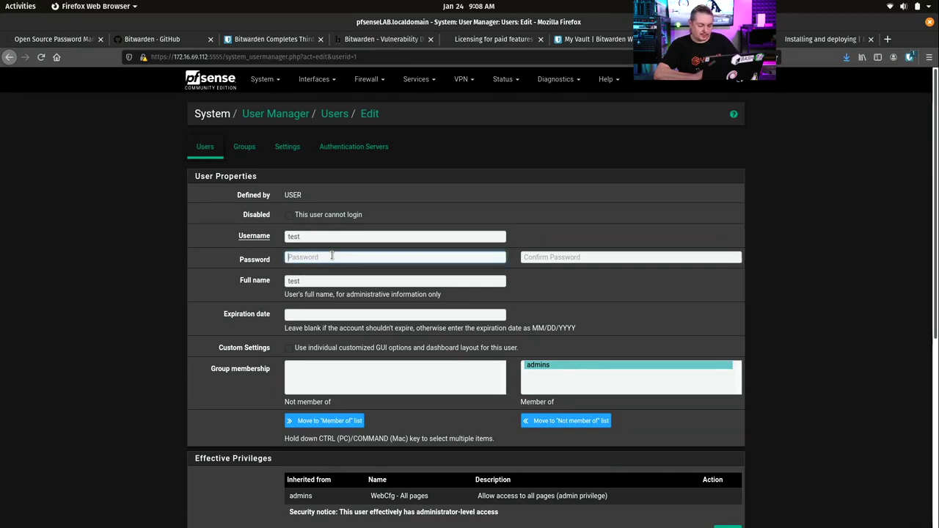
{"action": "key", "text": "ctrl+v"}
{"action": "left_click", "coordinate": [576, 258]}
{"action": "key", "text": "ctrl+v"}
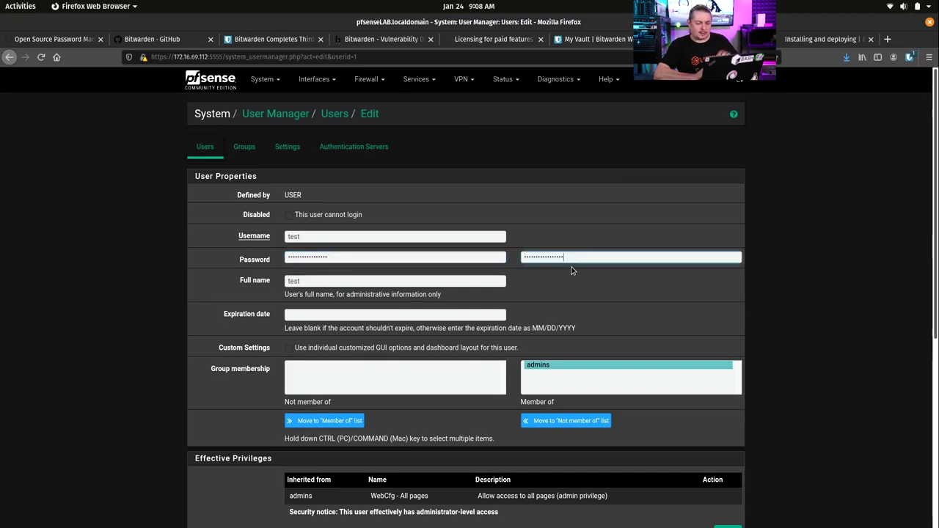
{"action": "scroll", "coordinate": [347, 271], "scroll_direction": "down", "scroll_amount": 5}
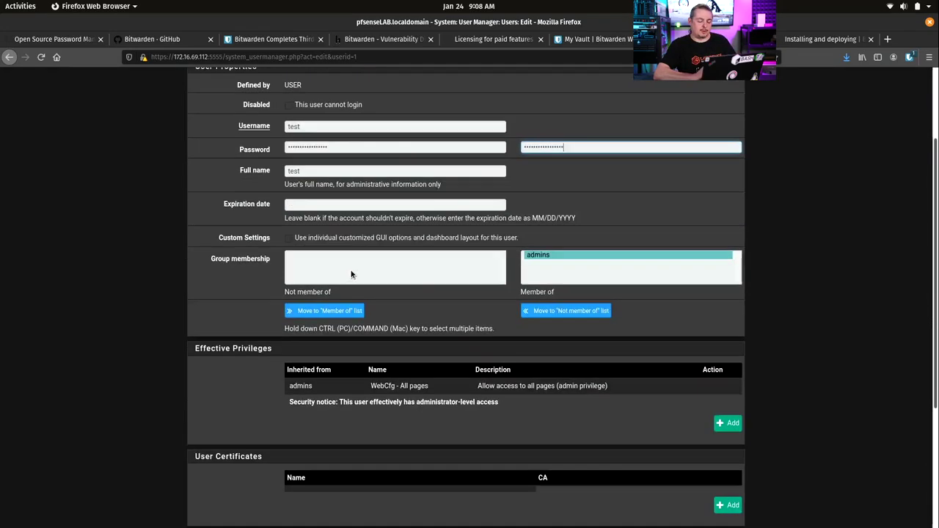
{"action": "left_click", "coordinate": [304, 475]}
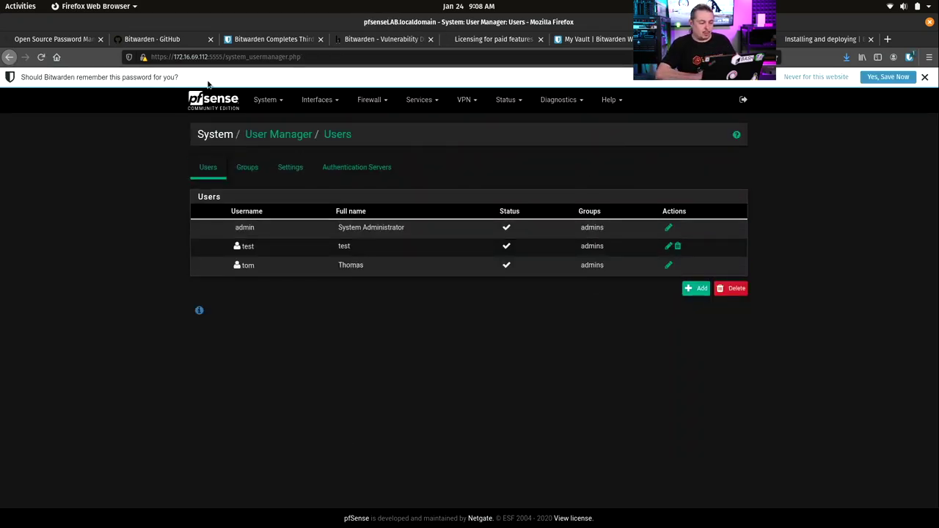
{"action": "left_click", "coordinate": [900, 79]}
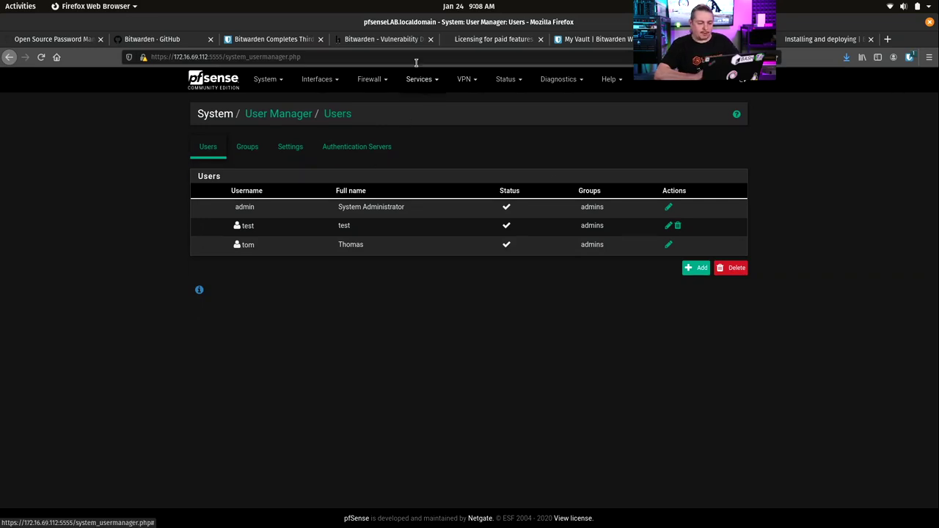
Check all items in the web vault and the Bitwarden desktop app for the saved test login, and return to the web vault
{"action": "left_click", "coordinate": [583, 39]}
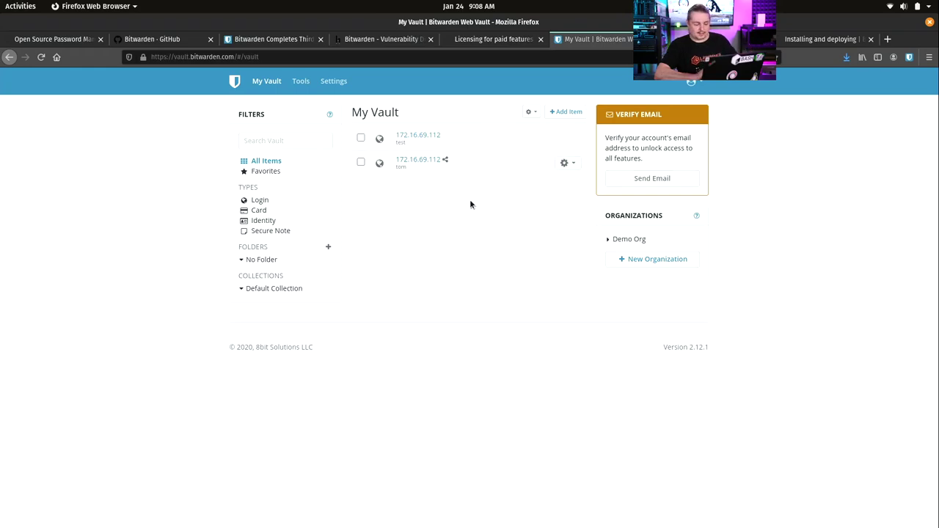
{"action": "key", "text": "super"}
{"action": "left_click", "coordinate": [612, 352]}
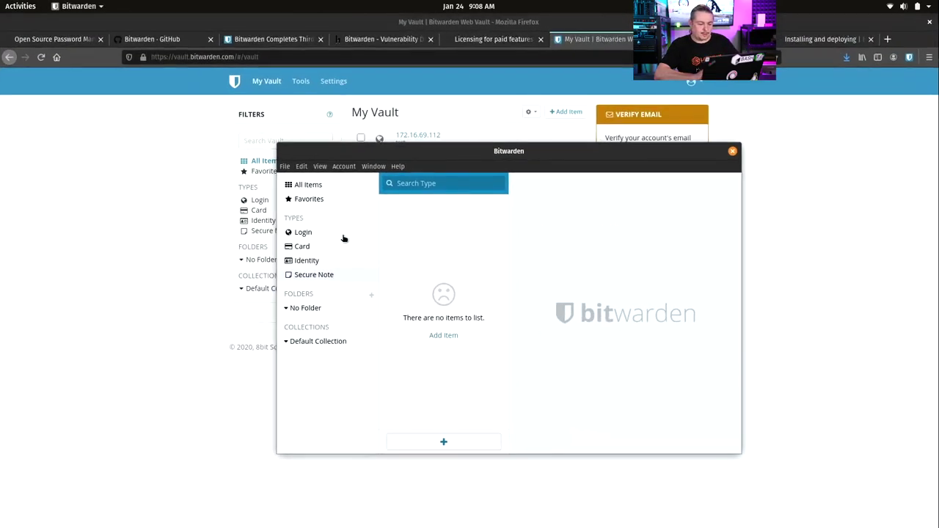
{"action": "left_click", "coordinate": [323, 189]}
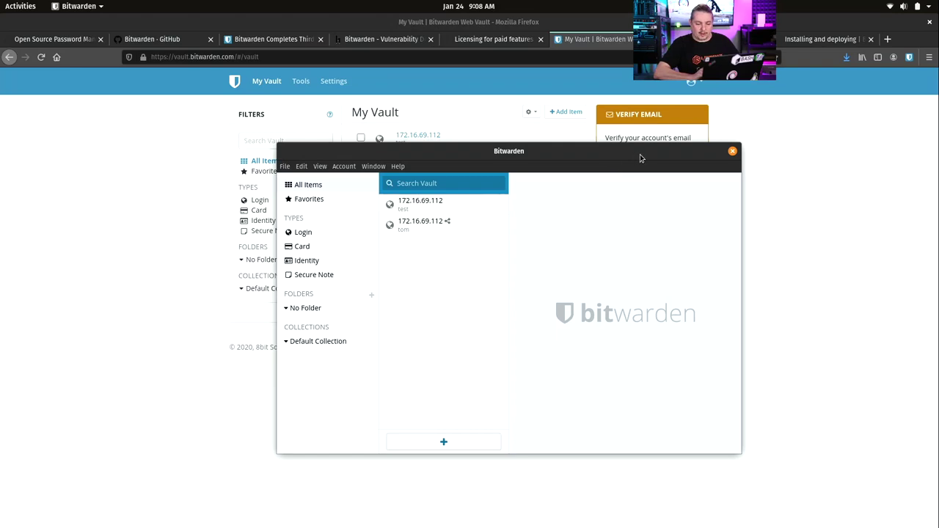
{"action": "left_click_drag", "start_coordinate": [640, 157], "coordinate": [595, 151]}
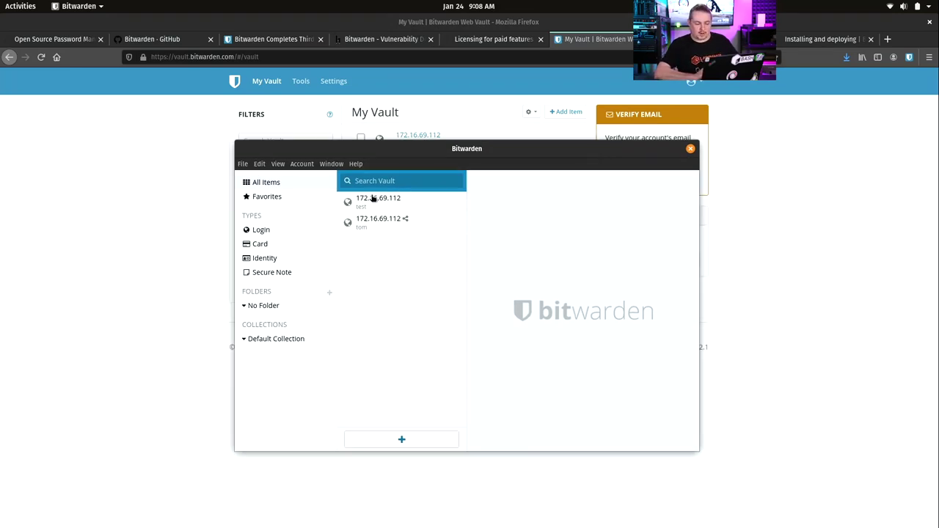
{"action": "left_click", "coordinate": [127, 259]}
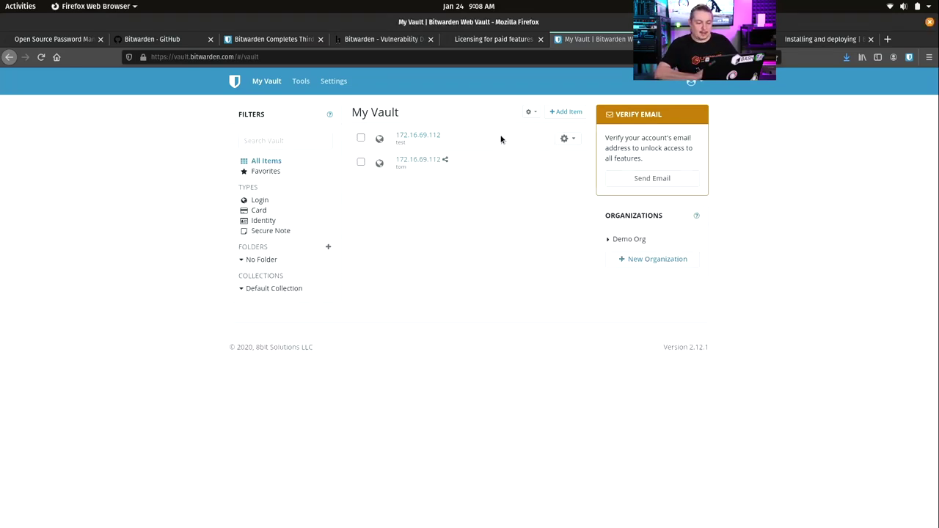
Open the test login in My Vault, reveal its password and examine its authenticator key, notes and URI fields
{"action": "left_click", "coordinate": [424, 136]}
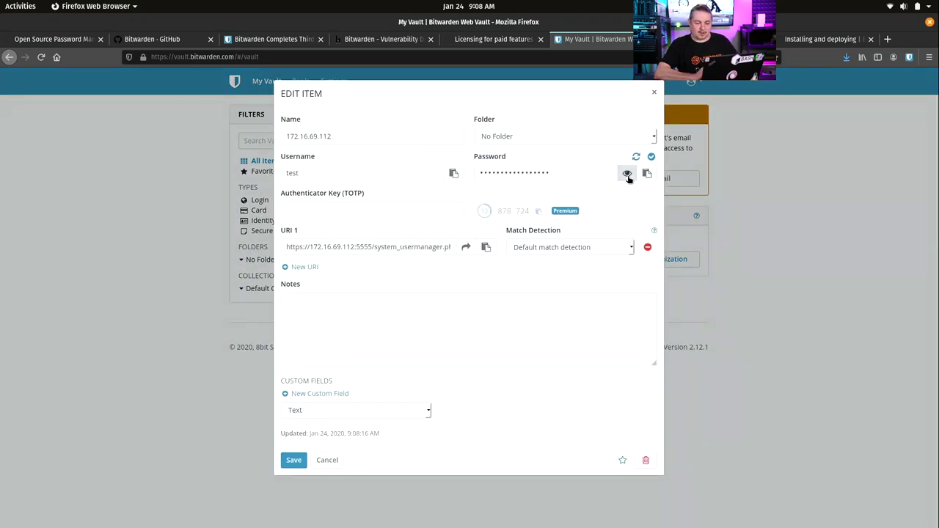
{"action": "left_click", "coordinate": [627, 173]}
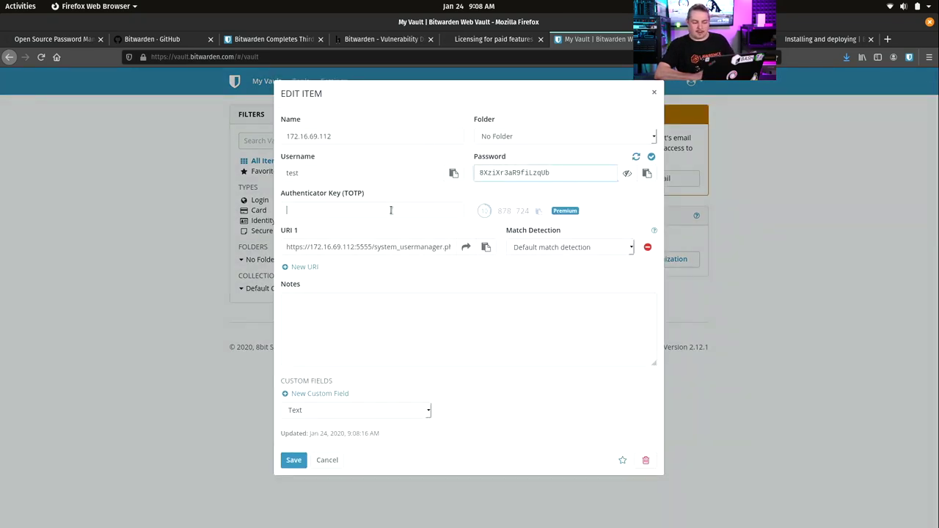
{"action": "left_click", "coordinate": [444, 322]}
{"action": "left_click", "coordinate": [407, 249]}
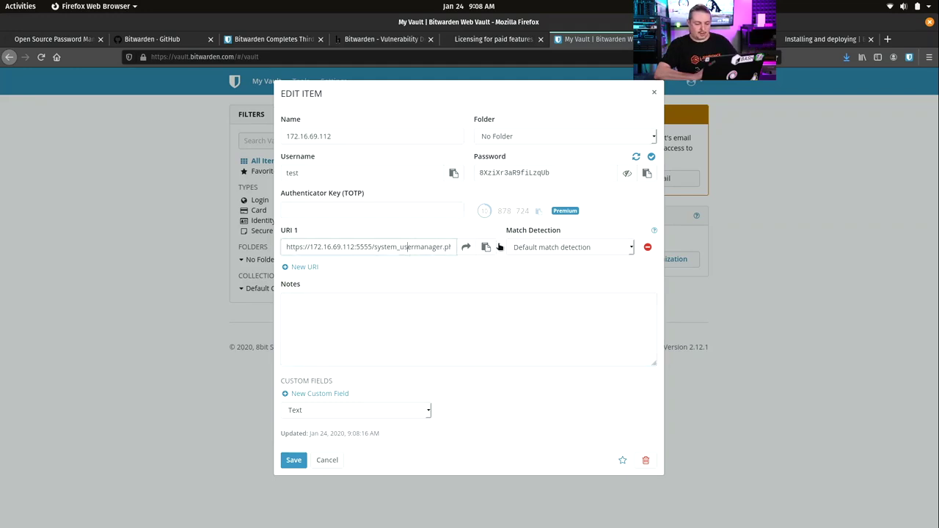
{"action": "left_click", "coordinate": [565, 249]}
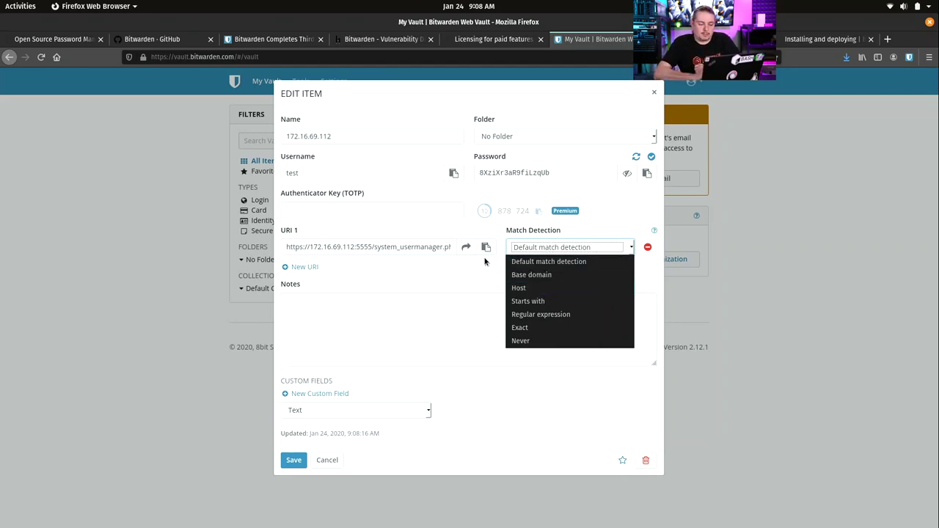
{"action": "left_click", "coordinate": [544, 328]}
{"action": "left_click", "coordinate": [338, 247]}
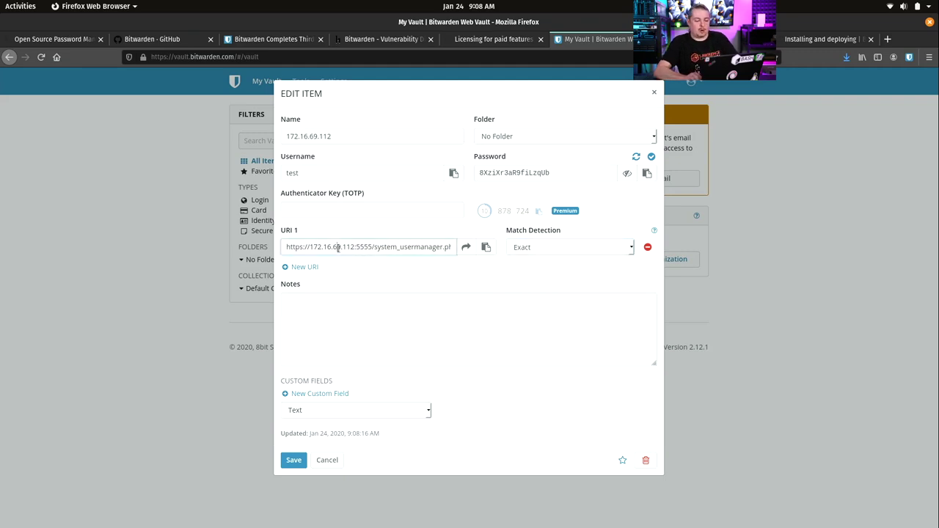
{"action": "key", "text": "End"}
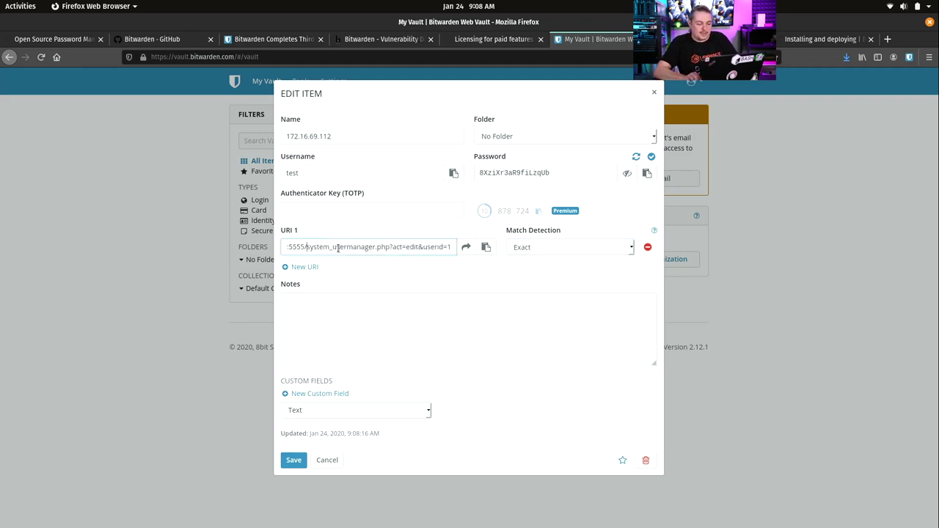
{"action": "key", "text": "Home"}
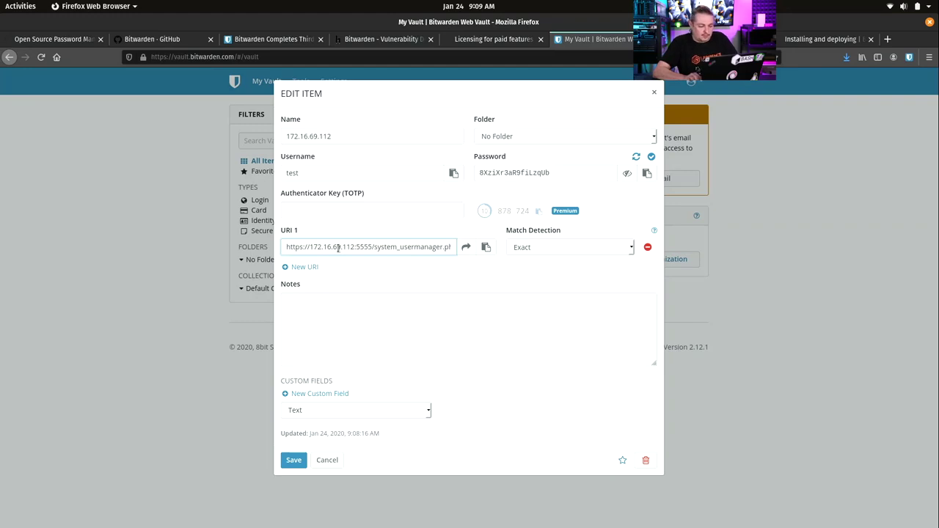
{"action": "key", "text": "shift+End"}
{"action": "key", "text": "End"}
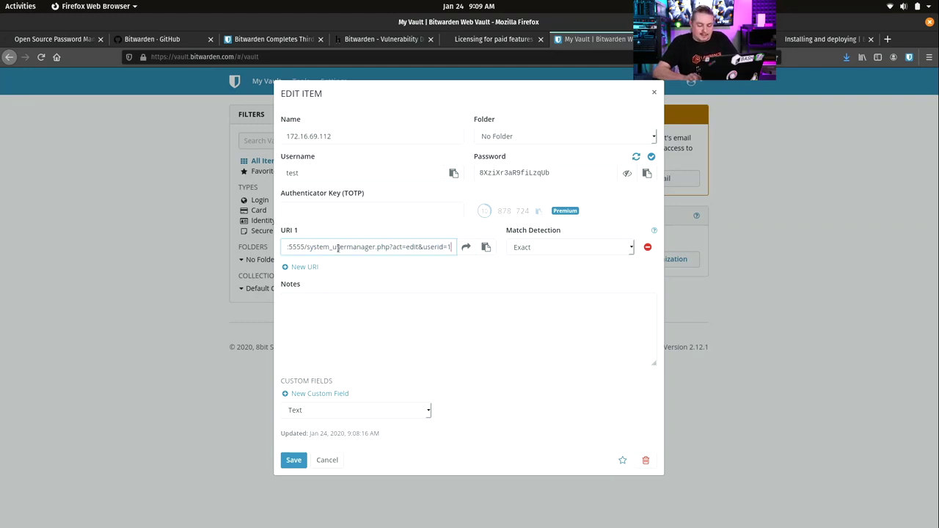
{"action": "key", "text": "BackSpace"}
{"action": "key", "text": "BackSpace"}
{"action": "key", "text": "BackSpace"}
{"action": "key", "text": "BackSpace"}
{"action": "key", "text": "BackSpace"}
{"action": "key", "text": "BackSpace"}
{"action": "key", "text": "BackSpace"}
{"action": "key", "text": "BackSpace"}
{"action": "key", "text": "BackSpace"}
{"action": "key", "text": "BackSpace"}
{"action": "key", "text": "BackSpace"}
{"action": "key", "text": "BackSpace"}
{"action": "key", "text": "BackSpace"}
{"action": "key", "text": "BackSpace"}
{"action": "key", "text": "BackSpace"}
{"action": "key", "text": "BackSpace"}
{"action": "key", "text": "BackSpace"}
{"action": "key", "text": "BackSpace"}
{"action": "key", "text": "BackSpace"}
{"action": "key", "text": "BackSpace"}
{"action": "key", "text": "BackSpace"}
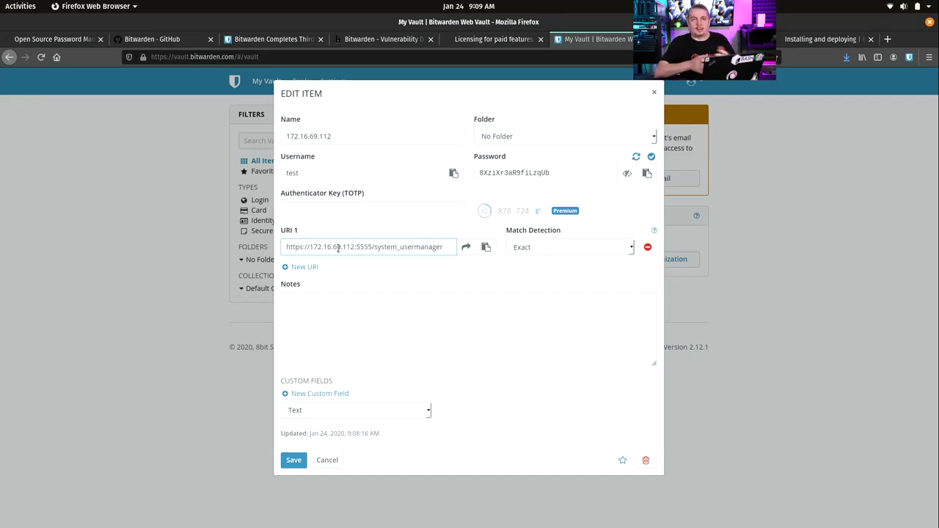
{"action": "left_click", "coordinate": [653, 94]}
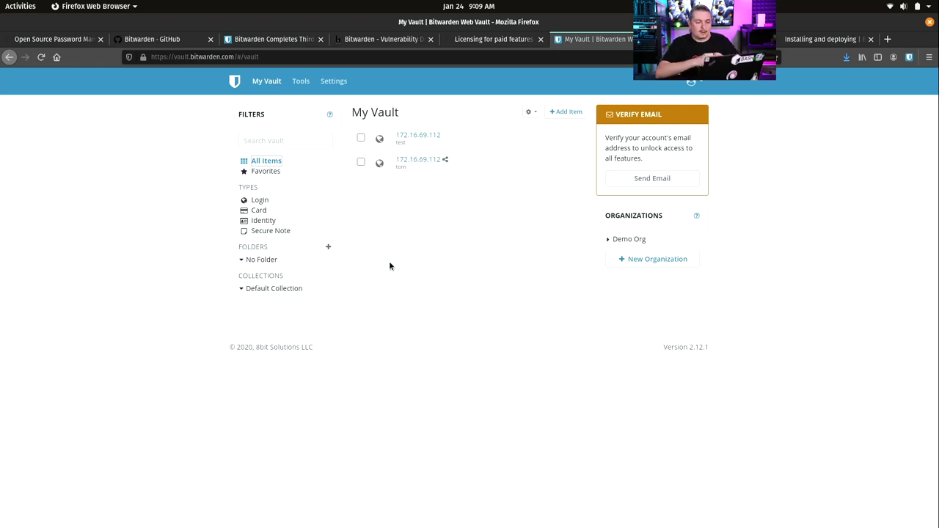
Review the web vault's password generator and its My Account, Options, Organizations, Go Premium and Two-step Login settings, and return to My Vault
{"action": "left_click", "coordinate": [301, 81]}
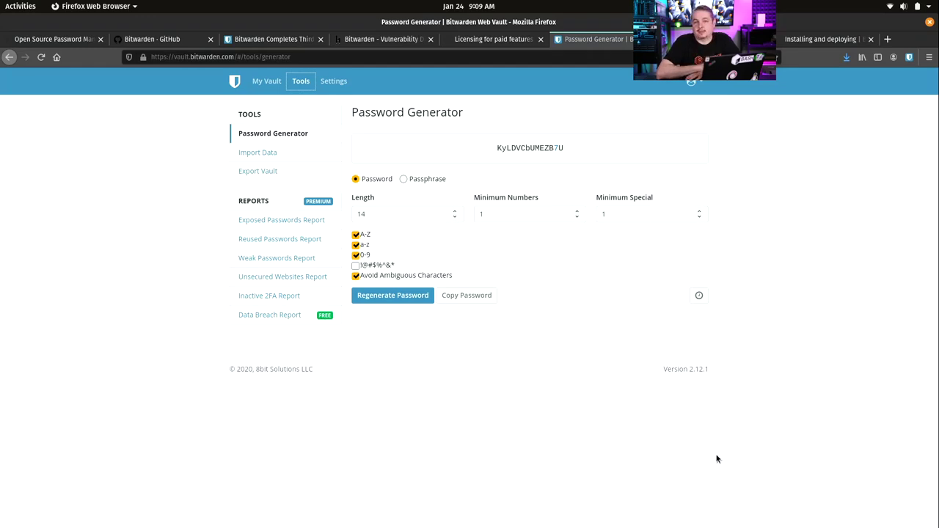
{"action": "left_click", "coordinate": [340, 88]}
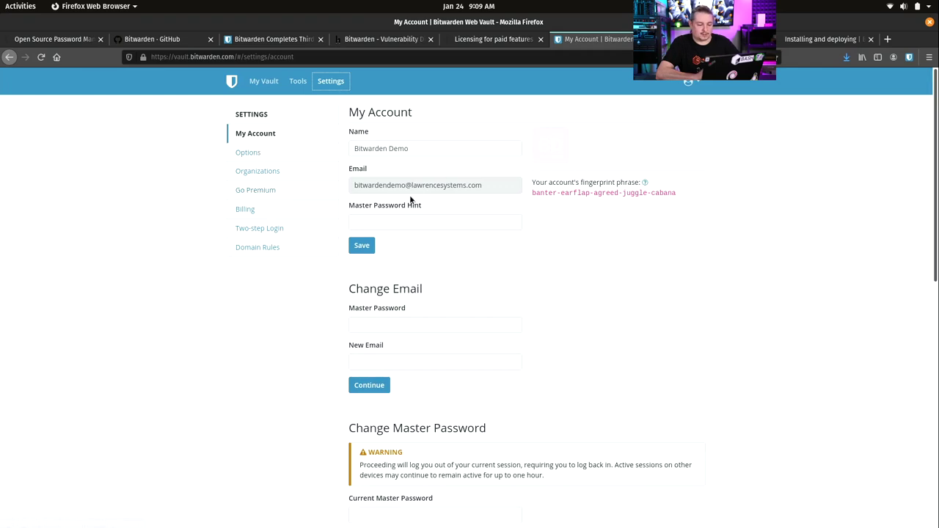
{"action": "left_click", "coordinate": [278, 155]}
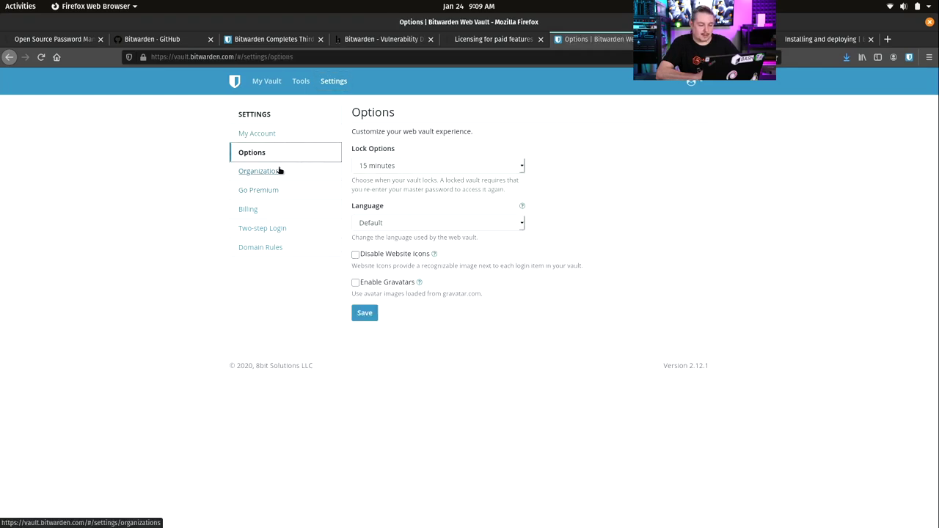
{"action": "left_click", "coordinate": [280, 171]}
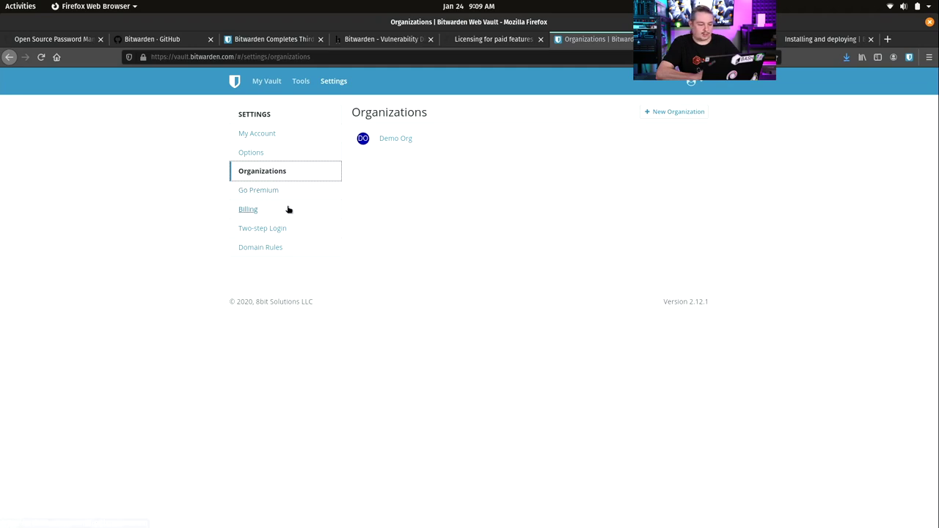
{"action": "left_click", "coordinate": [297, 191]}
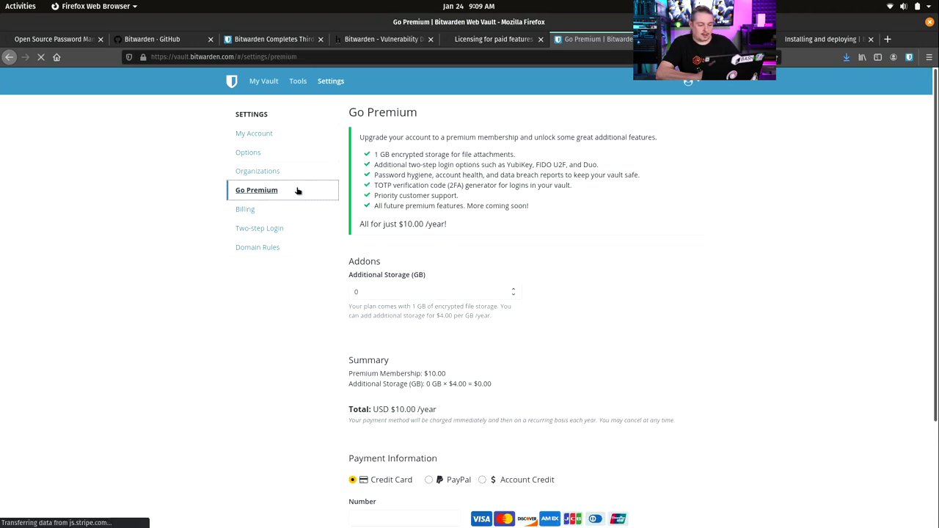
{"action": "left_click", "coordinate": [280, 230]}
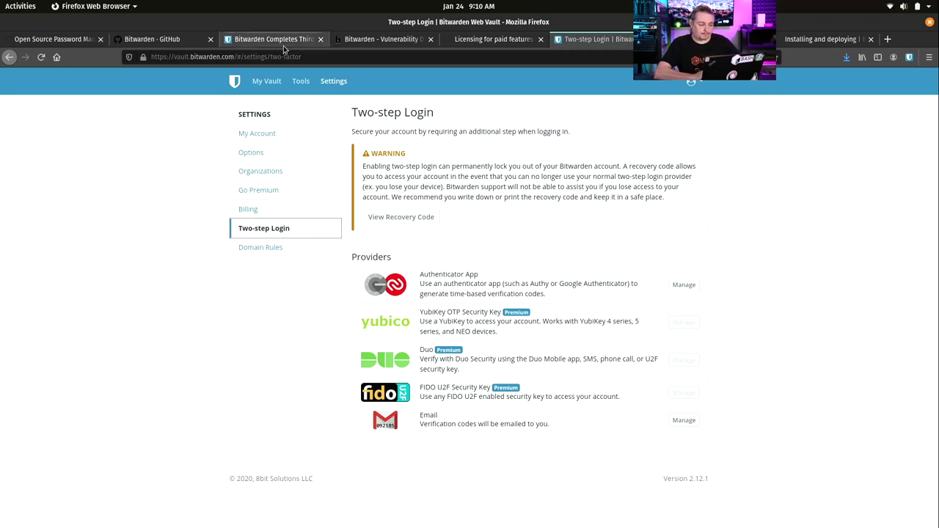
{"action": "left_click", "coordinate": [306, 85]}
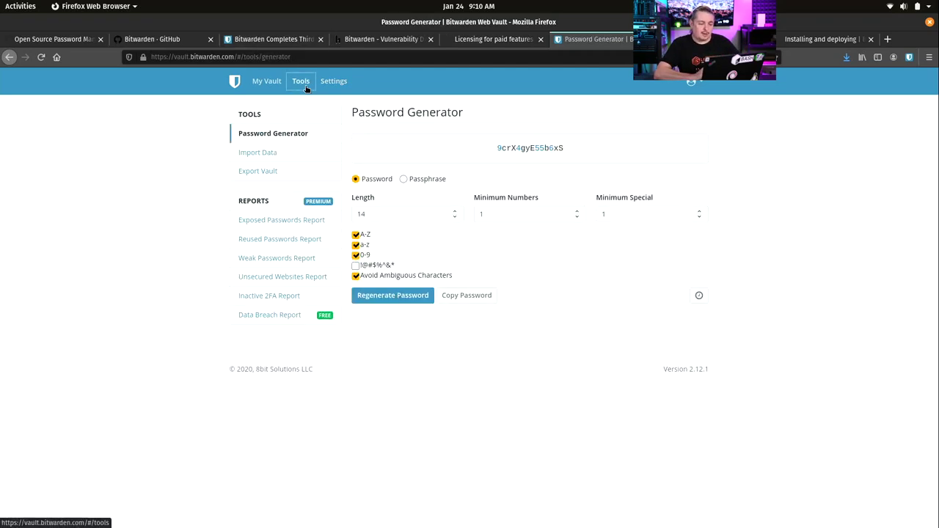
{"action": "left_click", "coordinate": [267, 80]}
Revisit the Bitwarden blog post on the third-party security audit and the HackerOne vulnerability disclosure program policy
{"action": "left_click", "coordinate": [273, 41]}
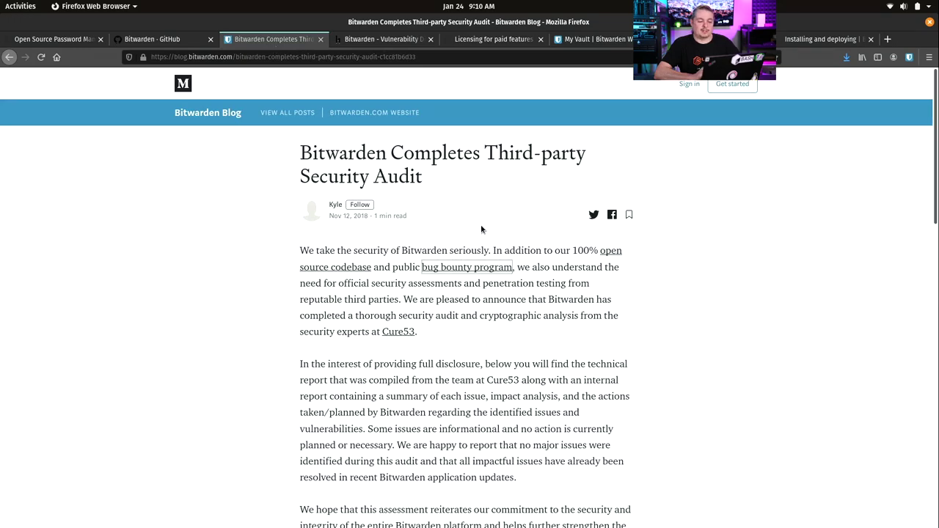
{"action": "left_click", "coordinate": [379, 42]}
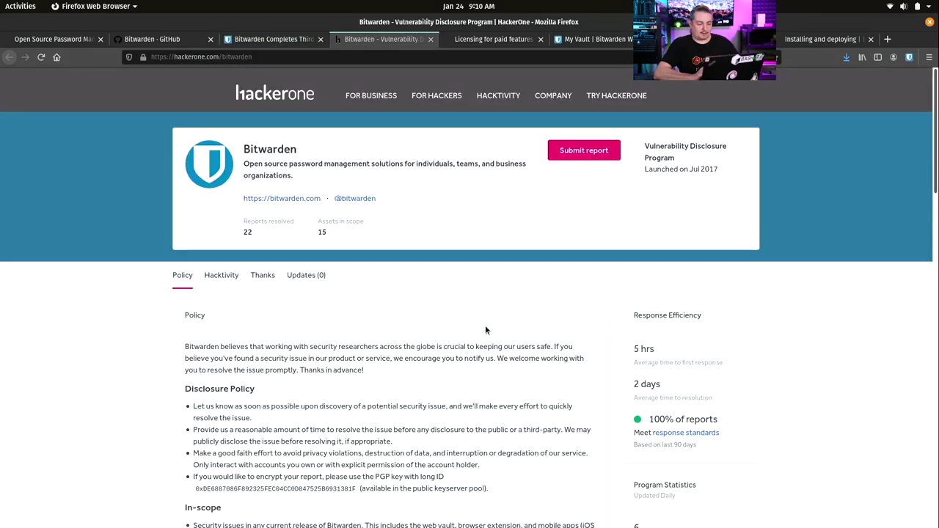
{"action": "left_click", "coordinate": [253, 39]}
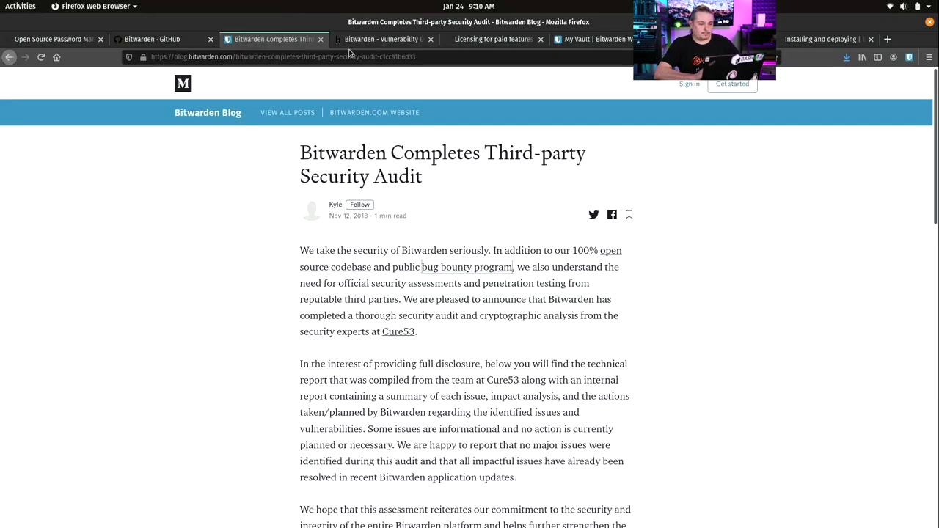
{"action": "left_click", "coordinate": [378, 41]}
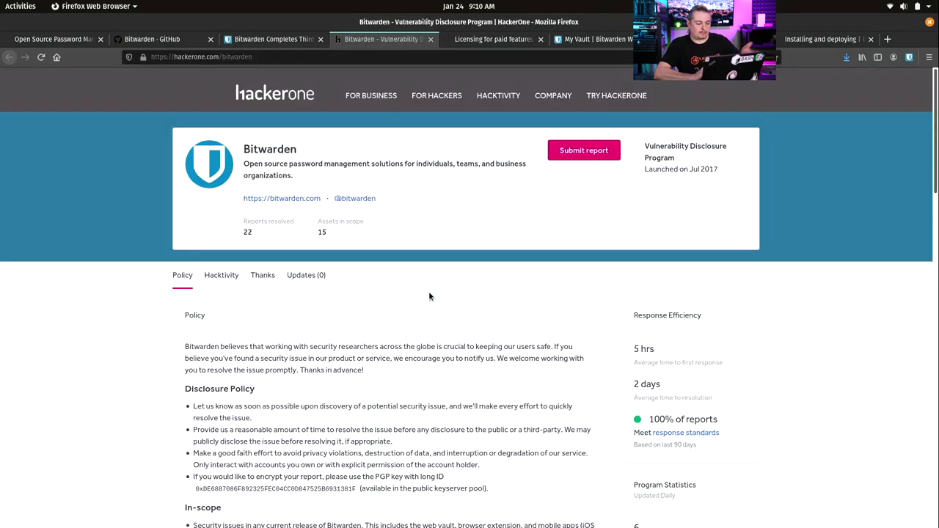
{"action": "scroll", "coordinate": [429, 297], "scroll_direction": "down", "scroll_amount": 3}
{"action": "scroll", "coordinate": [429, 297], "scroll_direction": "up", "scroll_amount": 3}
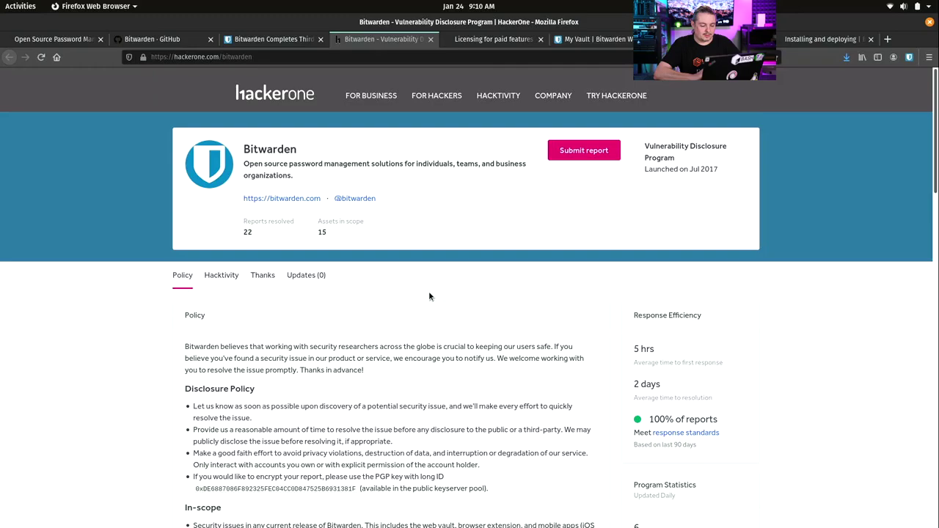
{"action": "scroll", "coordinate": [429, 297], "scroll_direction": "down", "scroll_amount": 10}
Read the help article on licensing for paid features, covering premium membership and organization accounts for self-hosted installations
{"action": "left_click", "coordinate": [494, 39]}
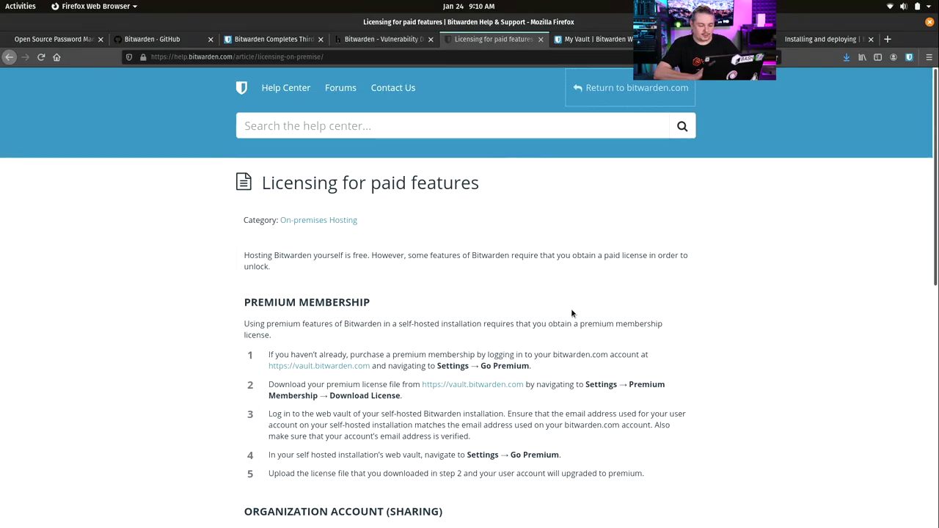
{"action": "scroll", "coordinate": [571, 308], "scroll_direction": "down", "scroll_amount": 4}
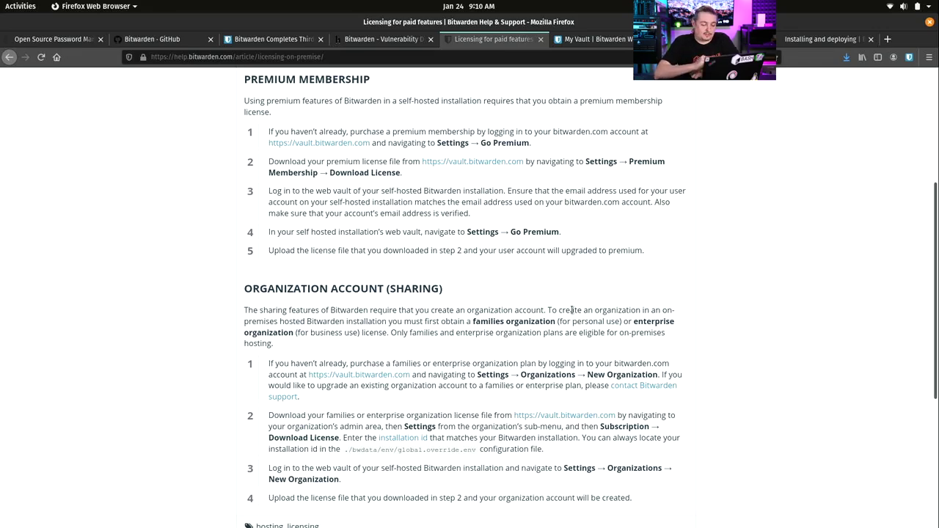
{"action": "scroll", "coordinate": [571, 309], "scroll_direction": "down", "scroll_amount": 1}
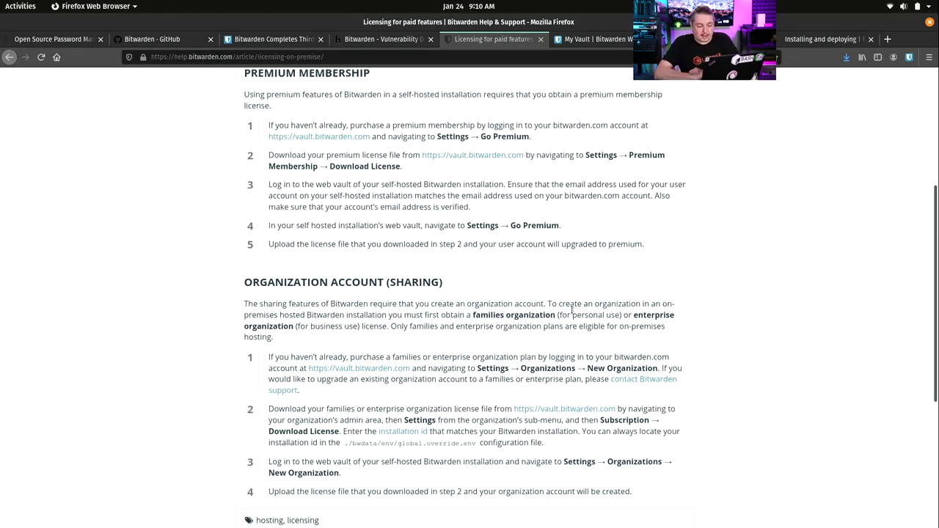
{"action": "scroll", "coordinate": [572, 310], "scroll_direction": "down", "scroll_amount": 5}
{"action": "scroll", "coordinate": [573, 310], "scroll_direction": "up", "scroll_amount": 10}
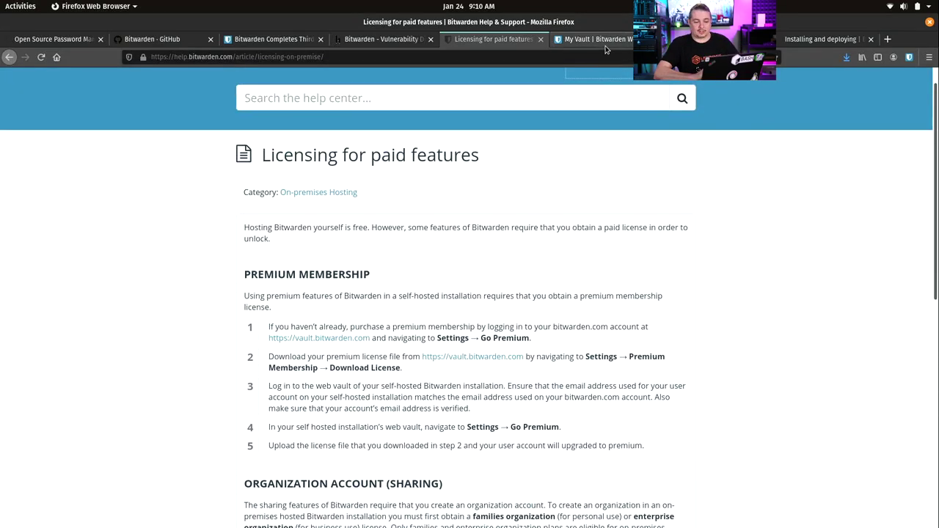